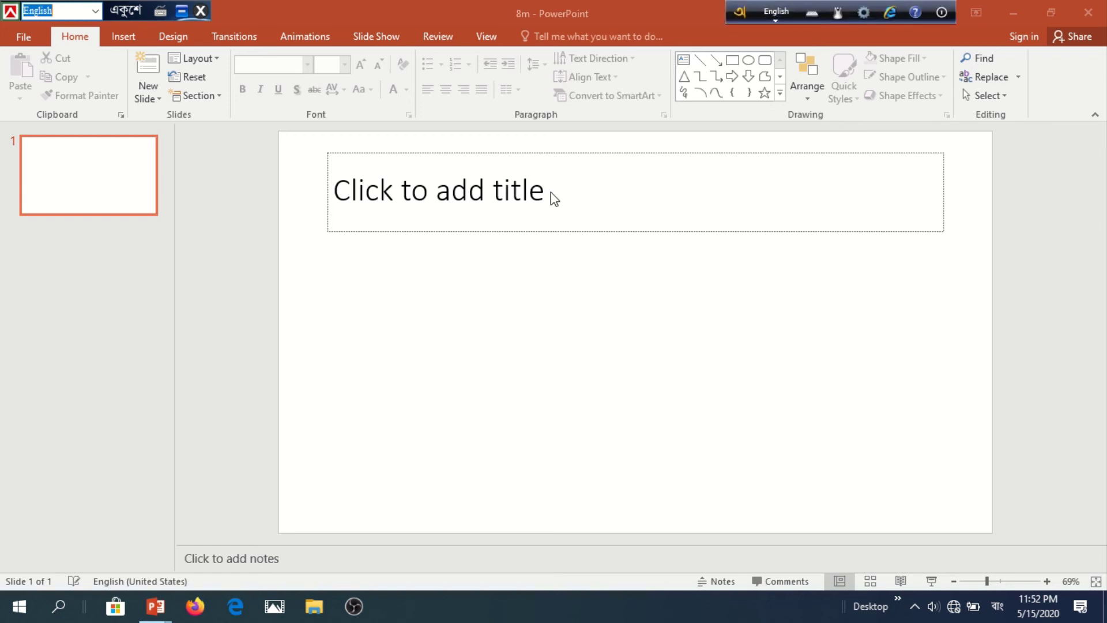
Step: Switch keyboard input to Bangla and set the title placeholder's font to NikoshBAN
{"action": "left_click", "coordinate": [774, 12]}
{"action": "left_click", "coordinate": [468, 179]}
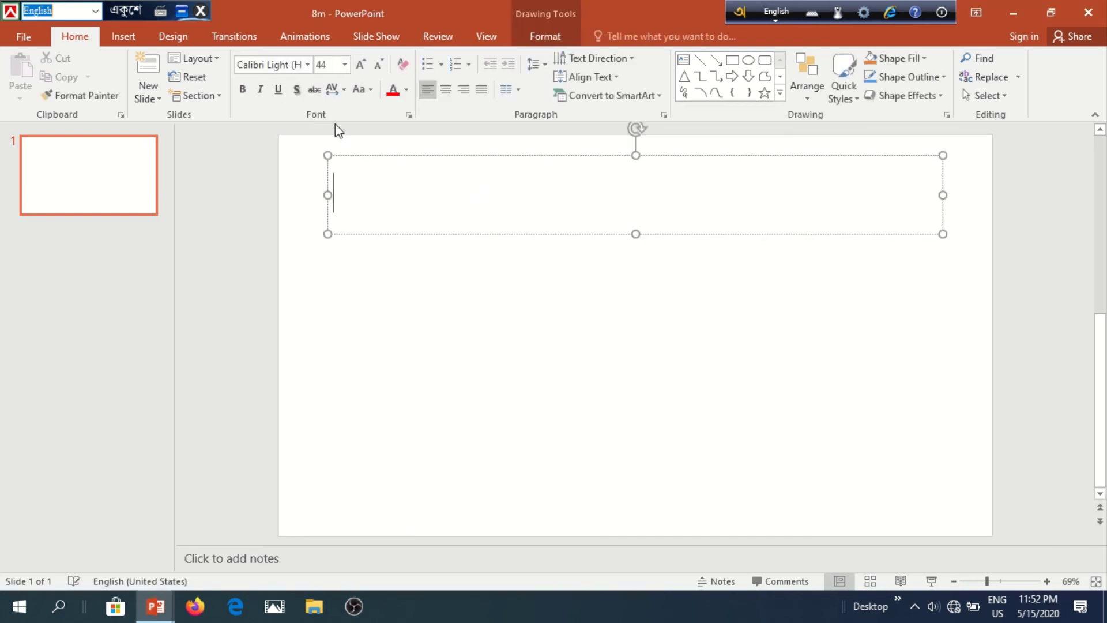
{"action": "left_click", "coordinate": [308, 66]}
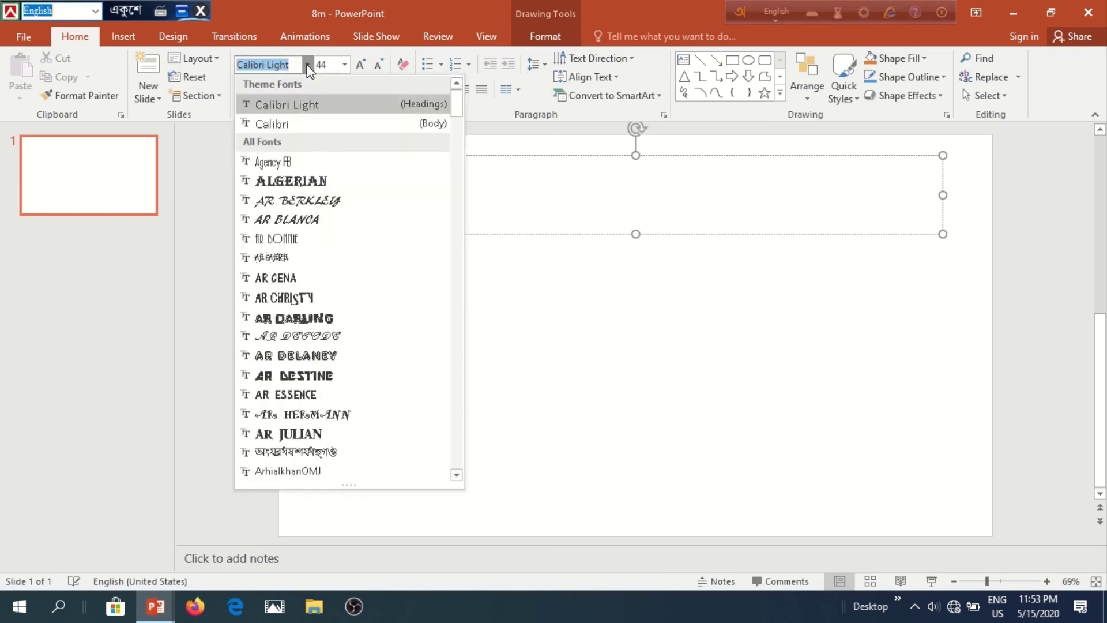
{"action": "scroll", "coordinate": [328, 239], "scroll_direction": "down", "scroll_amount": 2}
{"action": "scroll", "coordinate": [331, 239], "scroll_direction": "down", "scroll_amount": 2}
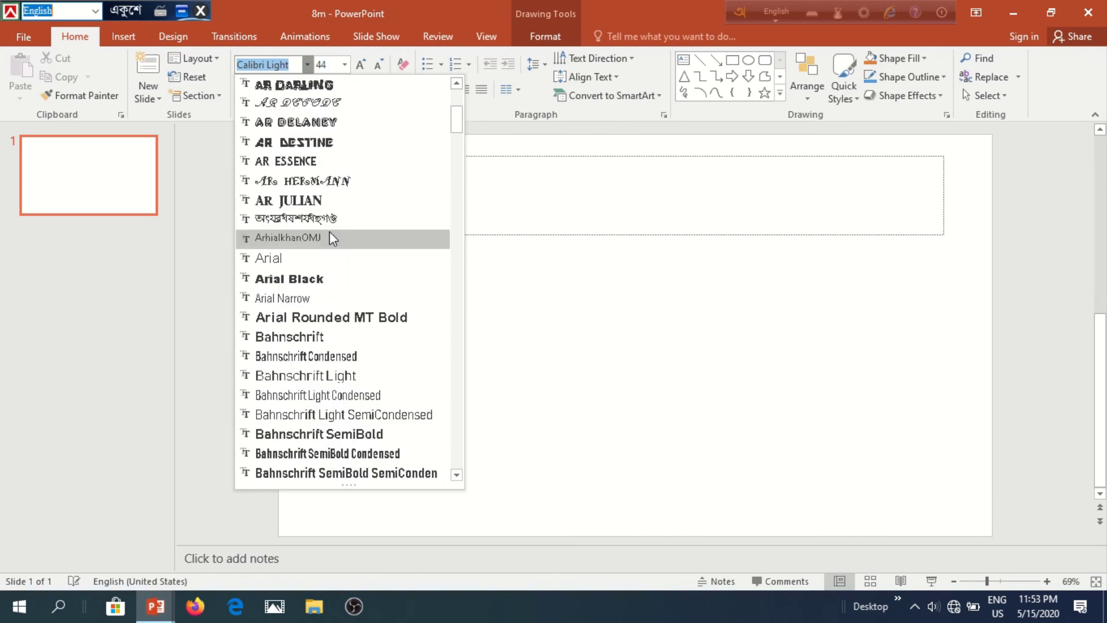
{"action": "scroll", "coordinate": [331, 240], "scroll_direction": "down", "scroll_amount": 4}
{"action": "scroll", "coordinate": [331, 238], "scroll_direction": "down", "scroll_amount": 3}
{"action": "scroll", "coordinate": [331, 235], "scroll_direction": "down", "scroll_amount": 4}
{"action": "scroll", "coordinate": [330, 232], "scroll_direction": "down", "scroll_amount": 5}
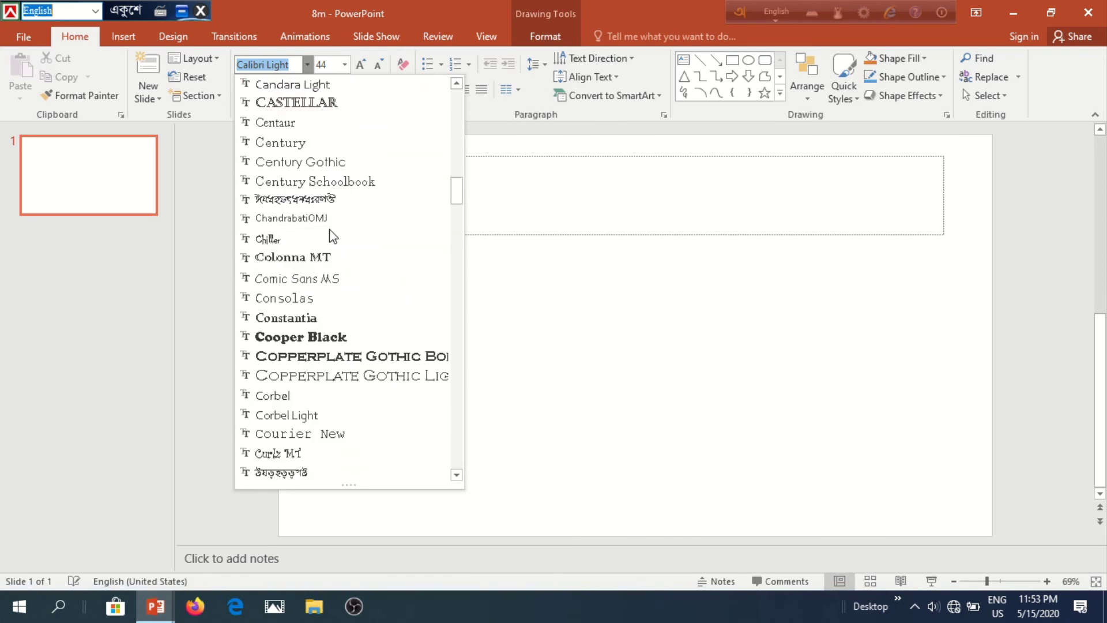
{"action": "scroll", "coordinate": [330, 232], "scroll_direction": "down", "scroll_amount": 5}
{"action": "scroll", "coordinate": [331, 231], "scroll_direction": "down", "scroll_amount": 5}
{"action": "scroll", "coordinate": [330, 230], "scroll_direction": "down", "scroll_amount": 5}
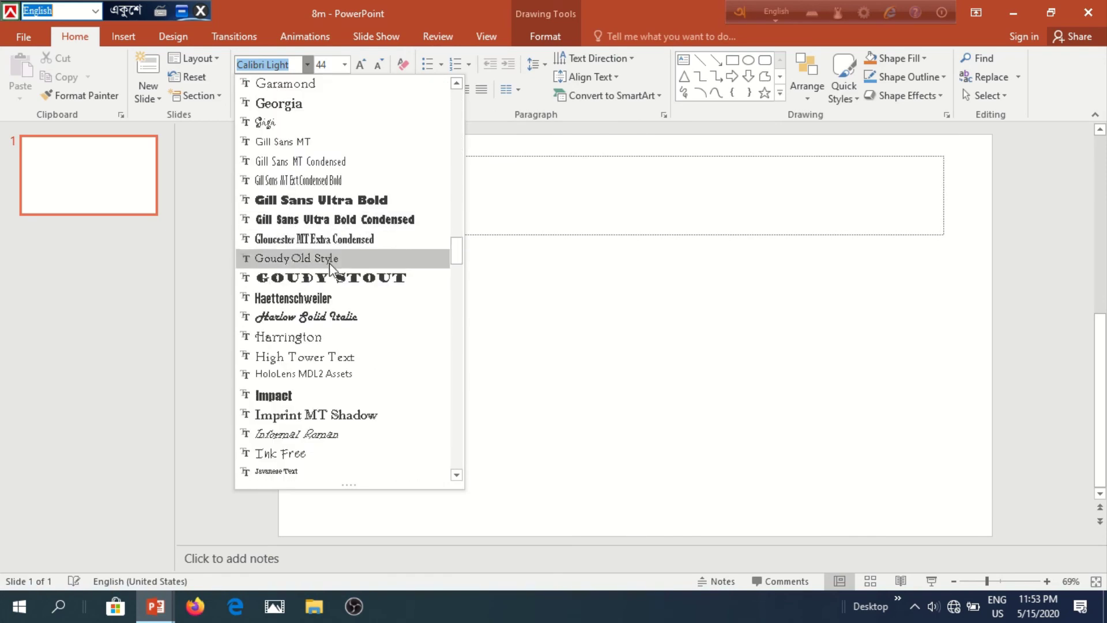
{"action": "scroll", "coordinate": [329, 262], "scroll_direction": "down", "scroll_amount": 5}
{"action": "scroll", "coordinate": [331, 263], "scroll_direction": "down", "scroll_amount": 3}
{"action": "scroll", "coordinate": [333, 263], "scroll_direction": "down", "scroll_amount": 4}
{"action": "scroll", "coordinate": [333, 259], "scroll_direction": "down", "scroll_amount": 3}
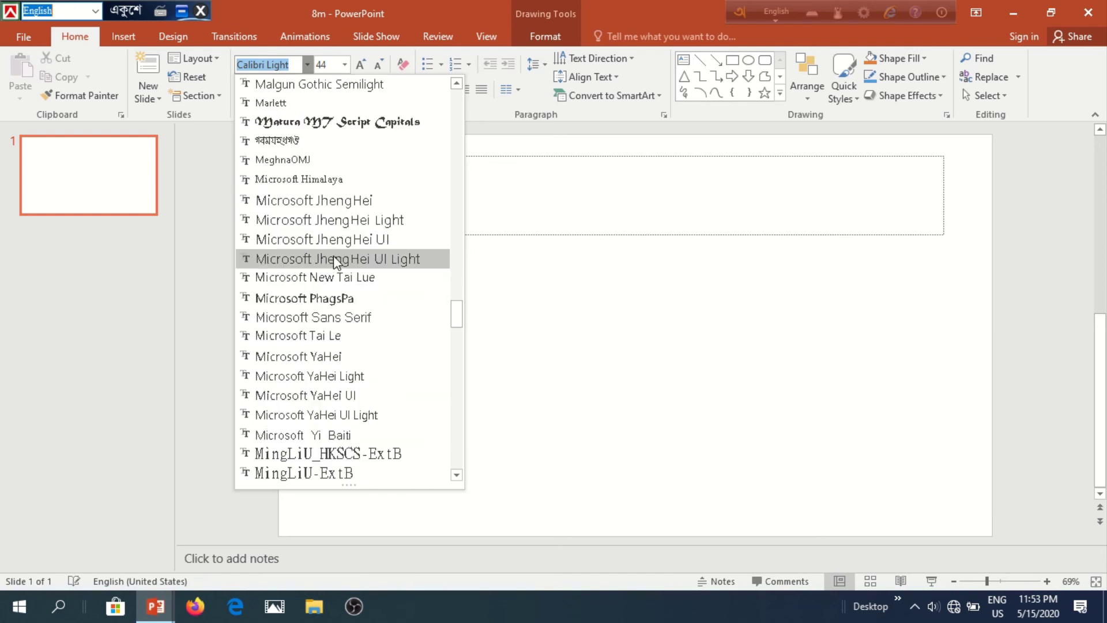
{"action": "scroll", "coordinate": [333, 255], "scroll_direction": "down", "scroll_amount": 4}
{"action": "scroll", "coordinate": [337, 286], "scroll_direction": "down", "scroll_amount": 4}
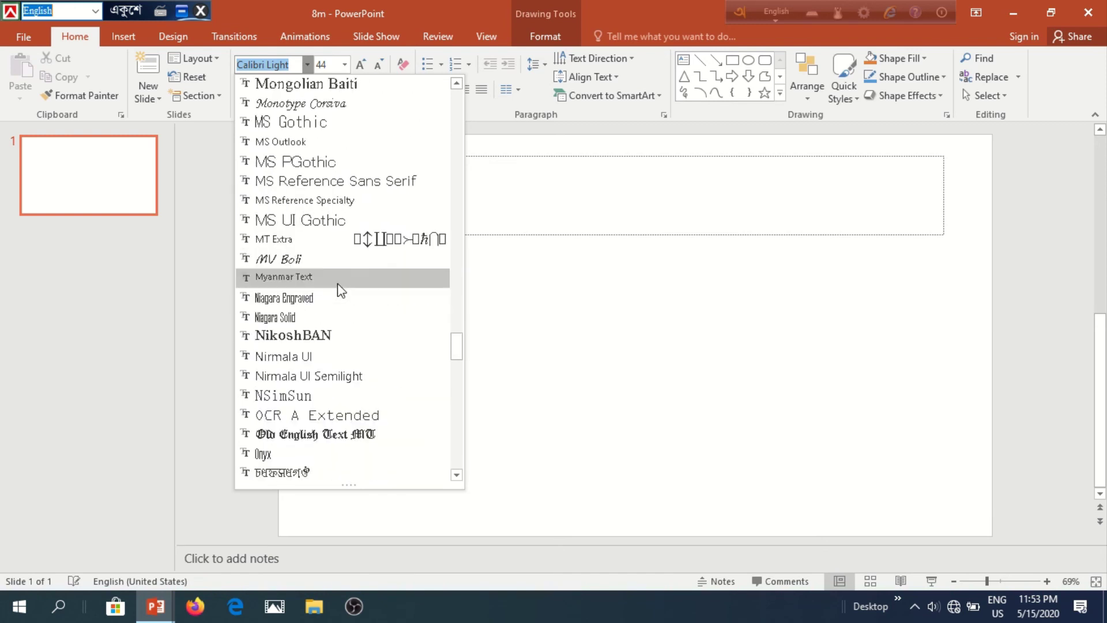
{"action": "left_click", "coordinate": [296, 336]}
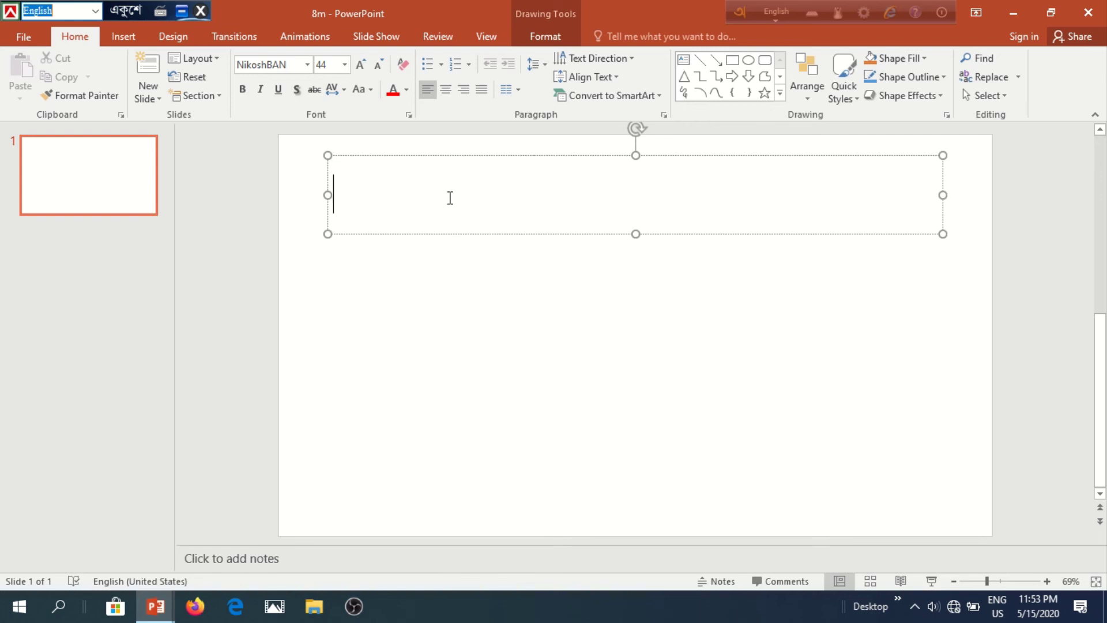
Step: Switch typing to Bengali and enter স্বাগতম (swagotom) in the title
{"action": "type", "text": "SW"}
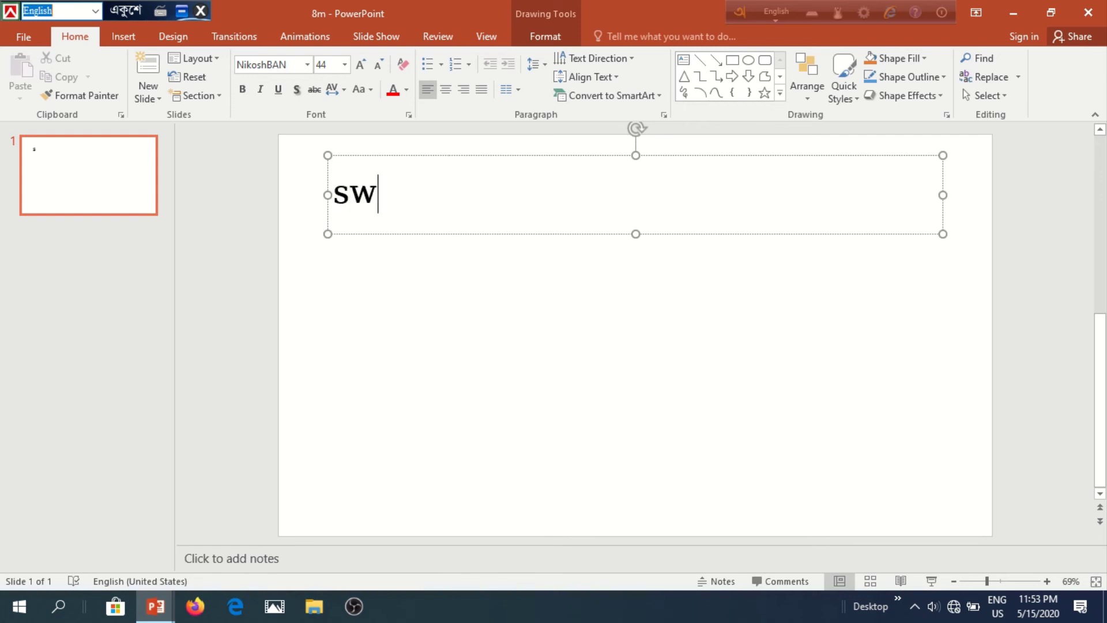
{"action": "key", "text": "BackSpace"}
{"action": "key", "text": "BackSpace"}
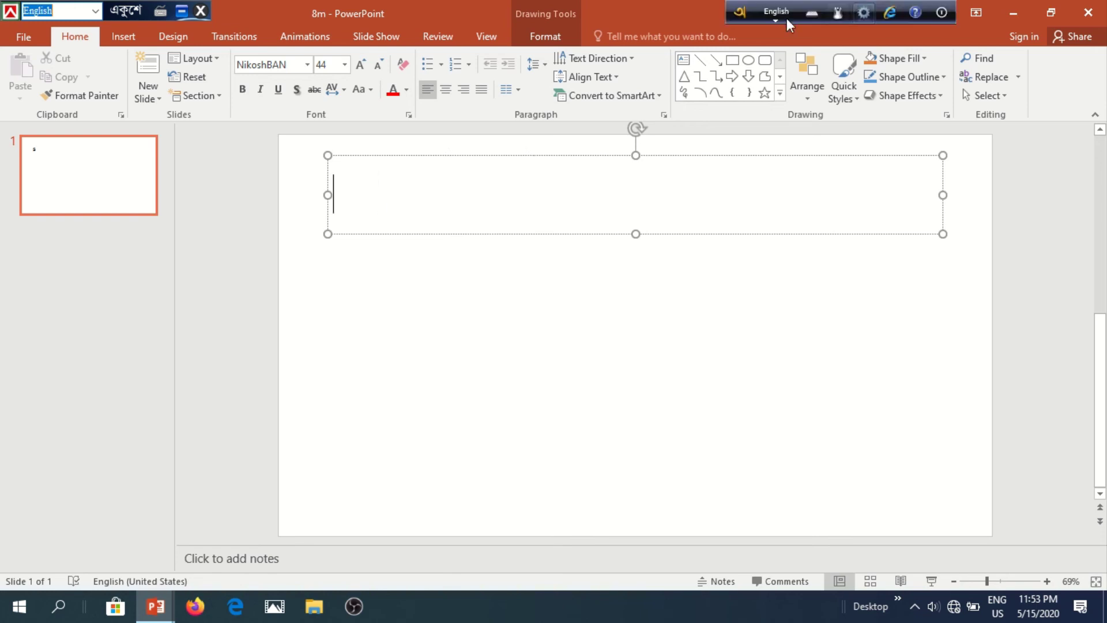
{"action": "left_click", "coordinate": [775, 12]}
{"action": "left_click", "coordinate": [366, 203]}
{"action": "type", "text": "s"}
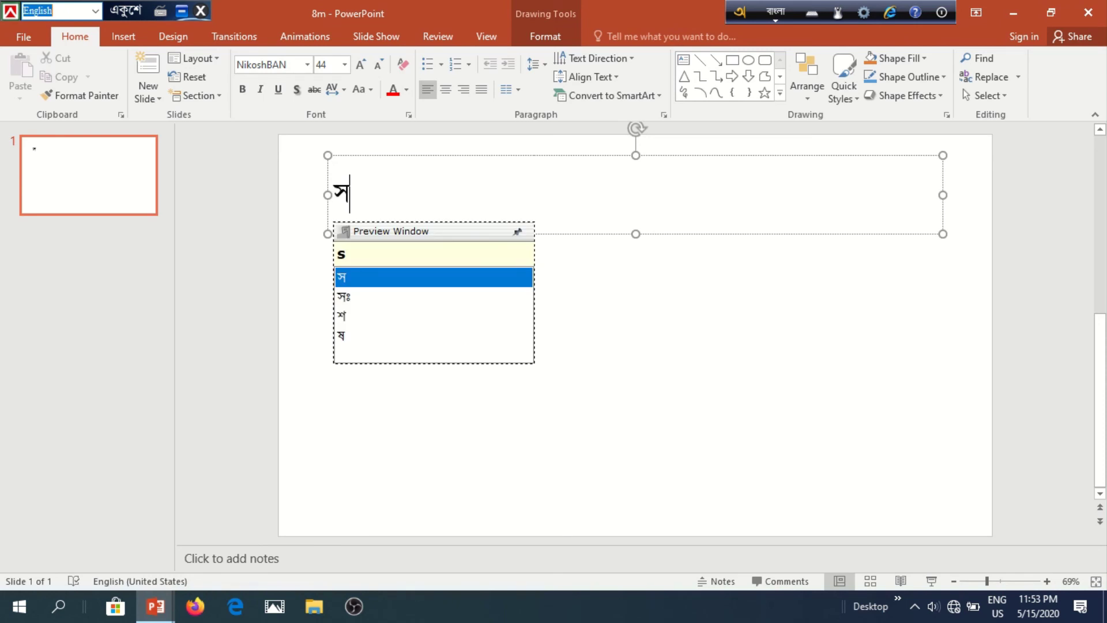
{"action": "type", "text": "wa"}
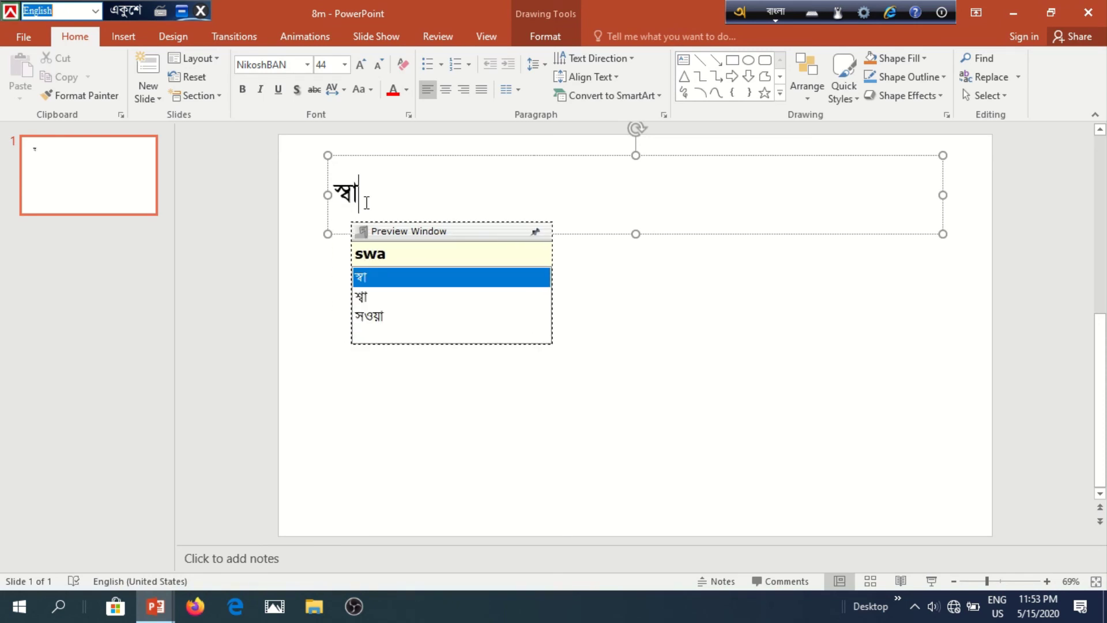
{"action": "type", "text": "go"}
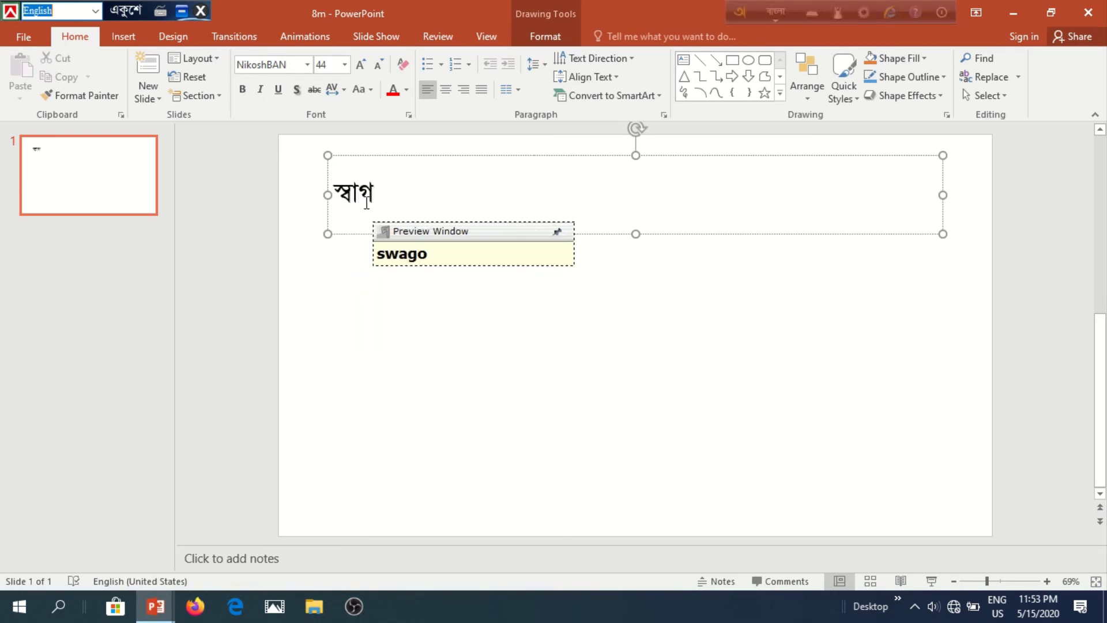
{"action": "type", "text": "to"}
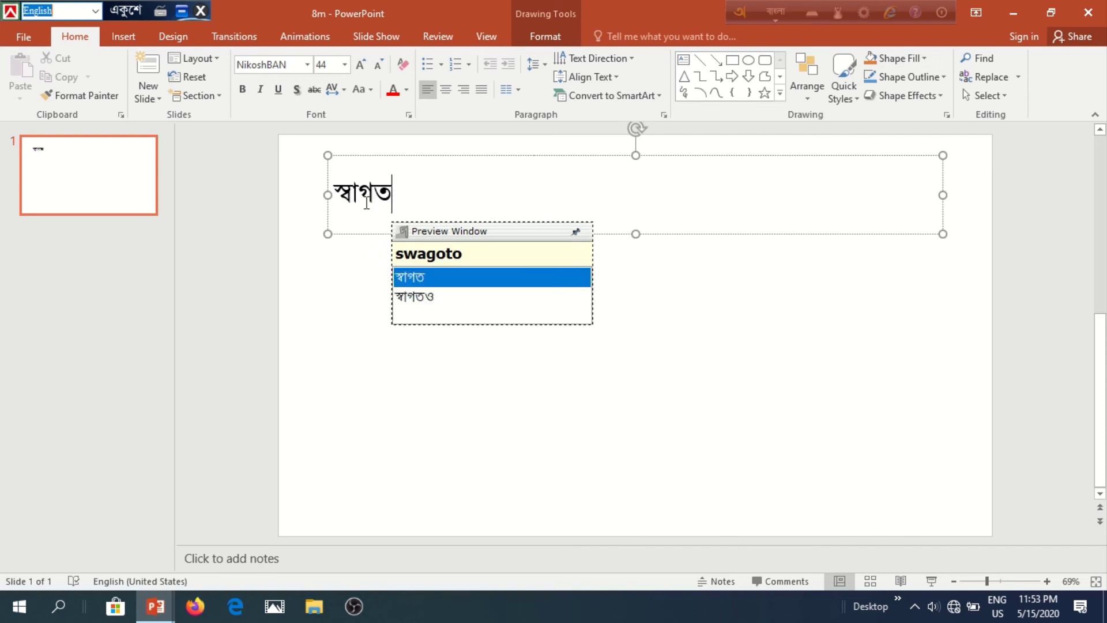
{"action": "type", "text": "m"}
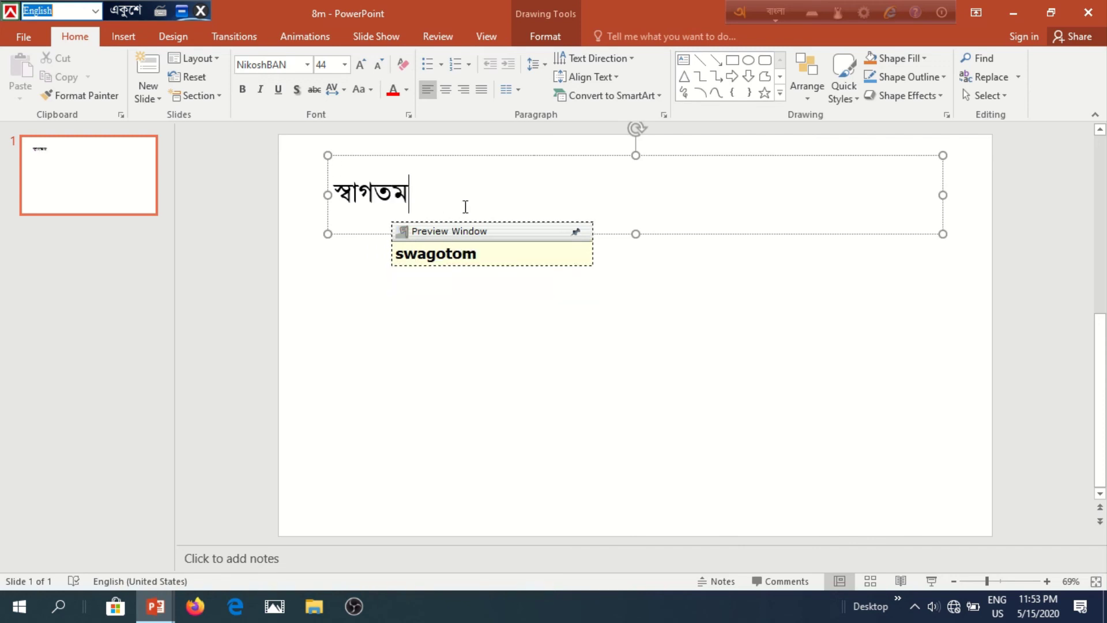
Step: Narrow the title box and move it toward the slide centre
{"action": "left_click_drag", "start_coordinate": [943, 194], "coordinate": [640, 195]}
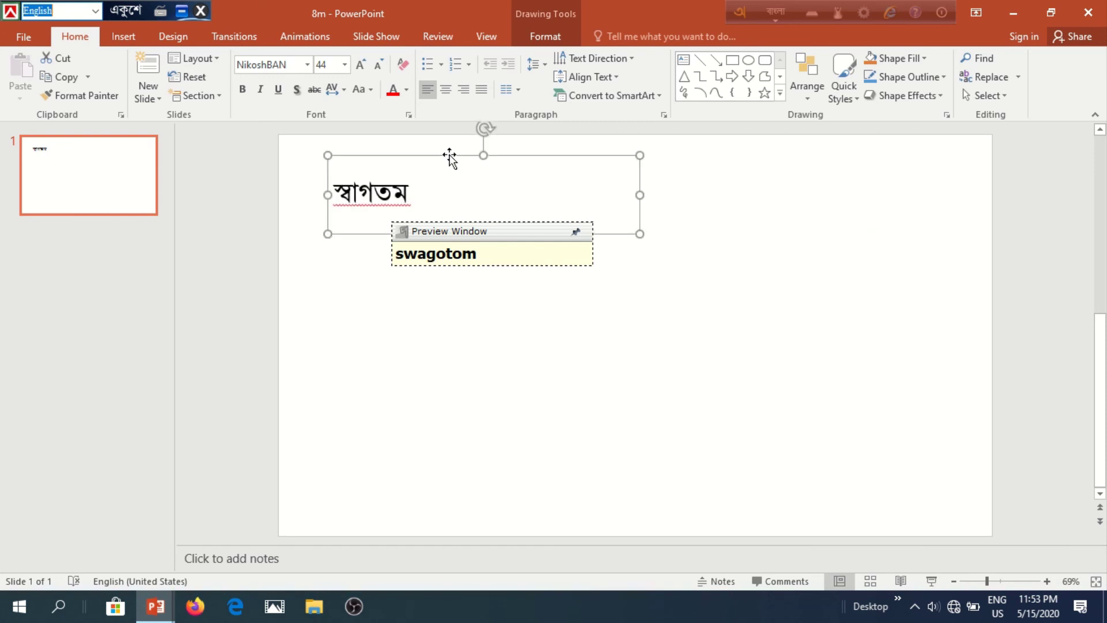
{"action": "left_click_drag", "start_coordinate": [449, 161], "coordinate": [591, 163]}
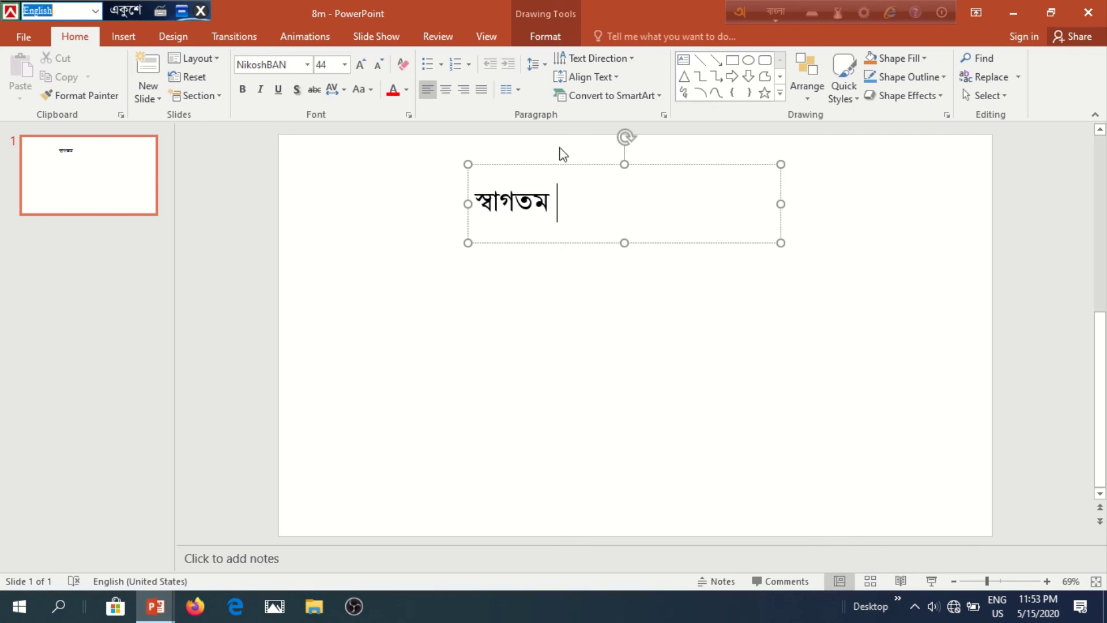
{"action": "key", "text": "Home"}
Step: Centre-align স্বাগতম in its box, then select the whole box as a shape
{"action": "left_click", "coordinate": [547, 166]}
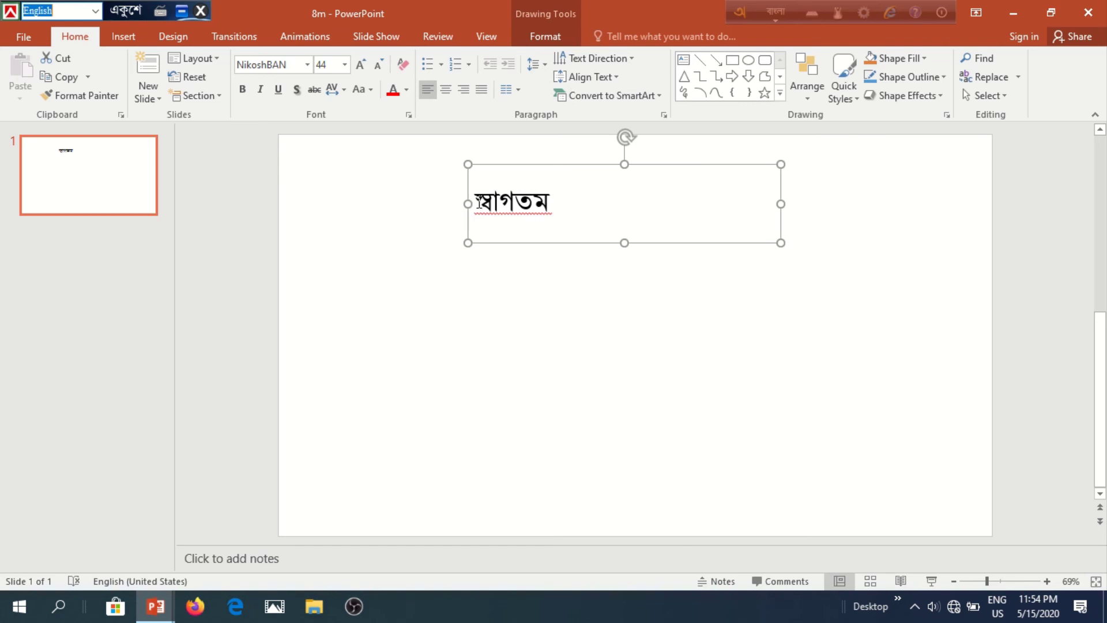
{"action": "left_click", "coordinate": [479, 201]}
{"action": "left_click", "coordinate": [446, 93]}
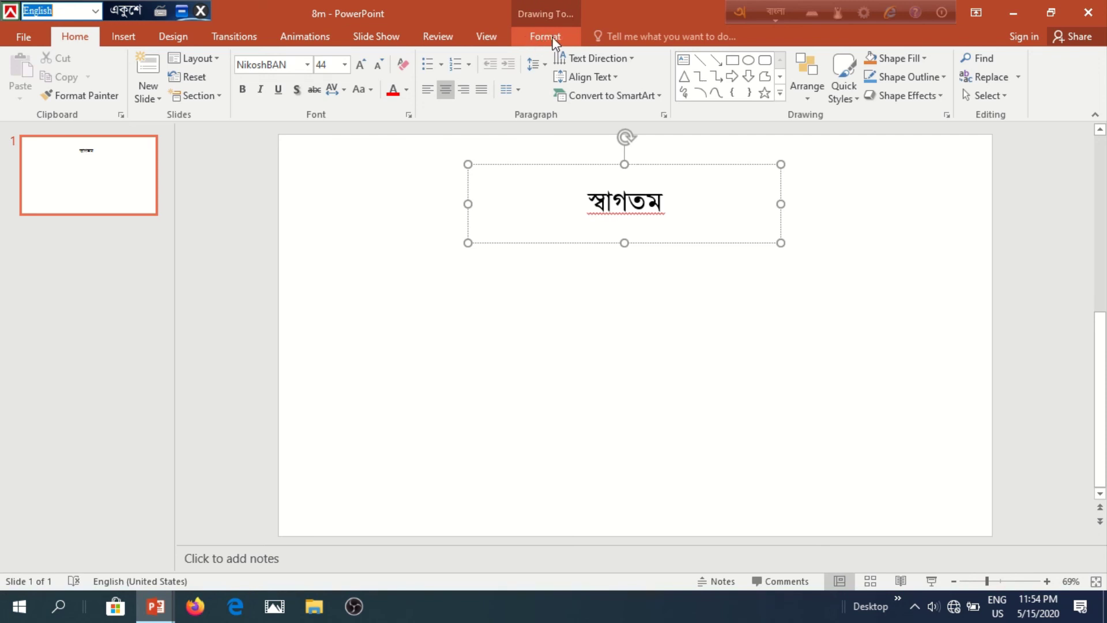
{"action": "left_click", "coordinate": [392, 382]}
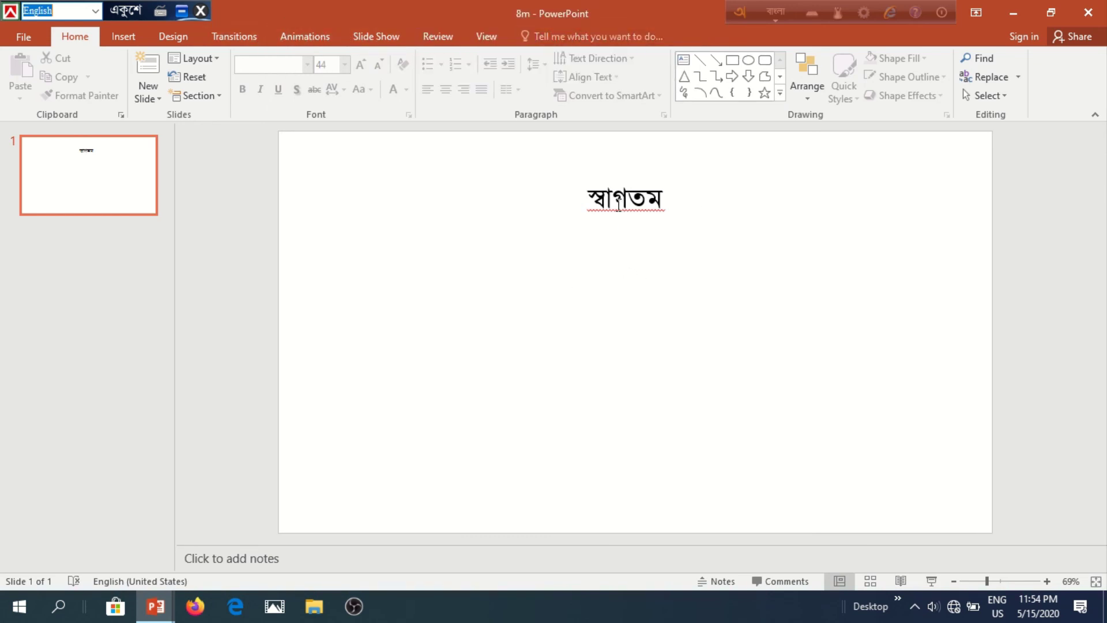
{"action": "left_click", "coordinate": [608, 202]}
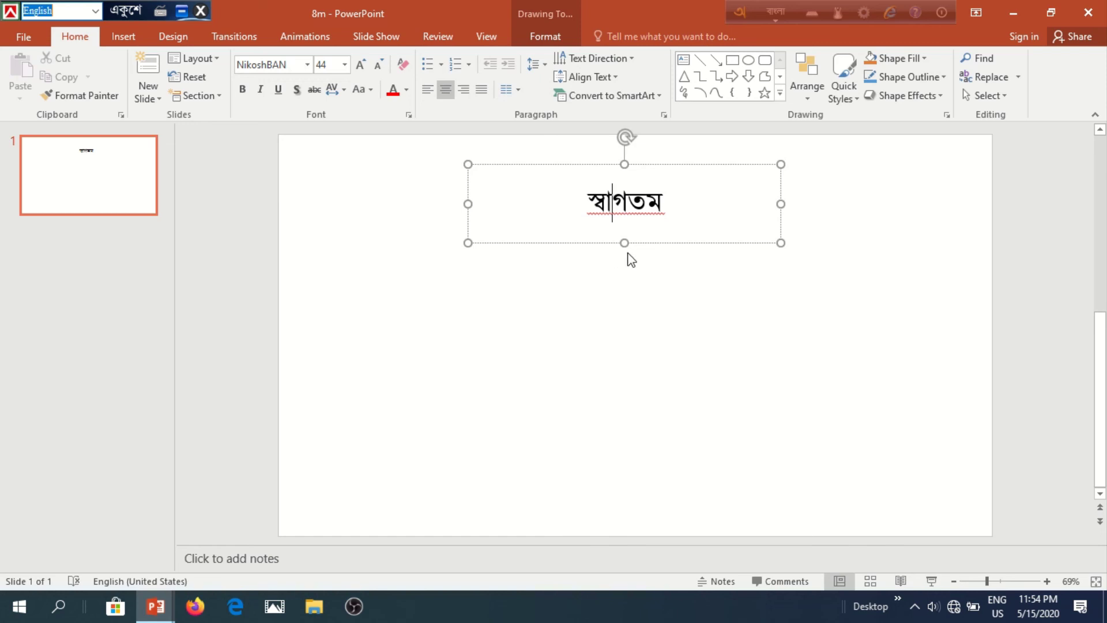
{"action": "left_click", "coordinate": [561, 167]}
Step: Apply the Moderate Effect – Green, Accent 6 shape style, after trying black and blue
{"action": "left_click", "coordinate": [545, 38]}
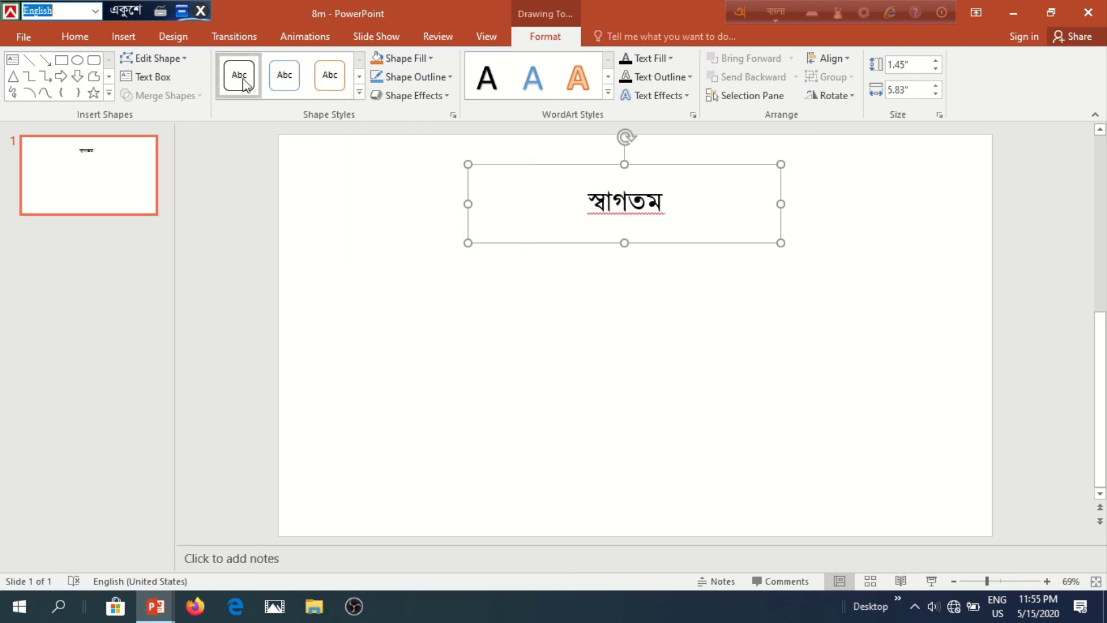
{"action": "left_click", "coordinate": [358, 93]}
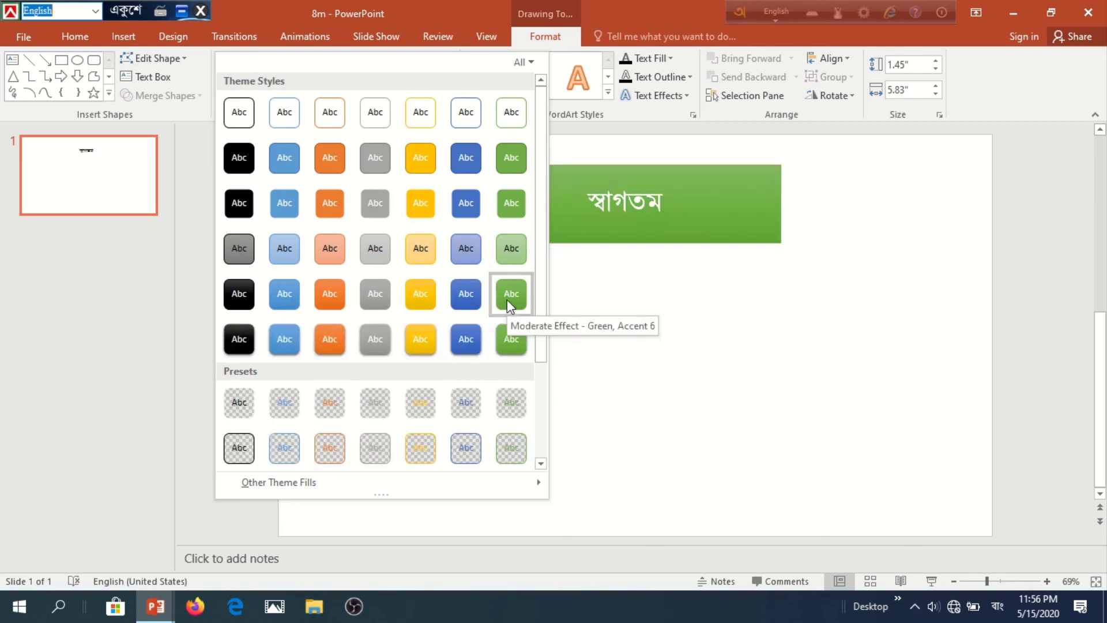
{"action": "left_click", "coordinate": [511, 295]}
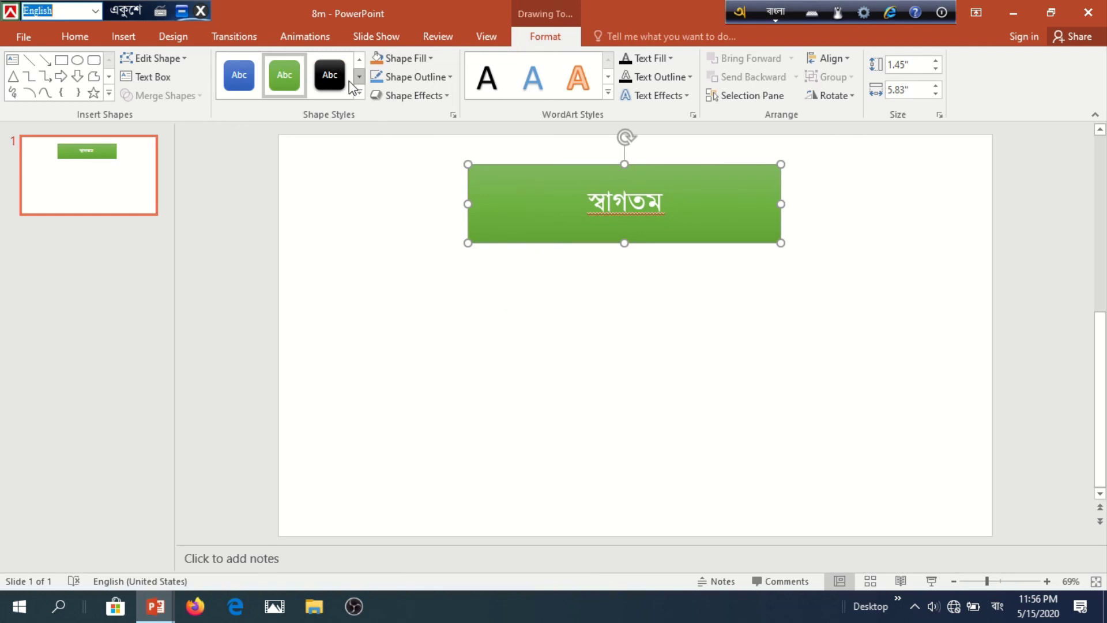
{"action": "left_click", "coordinate": [333, 81]}
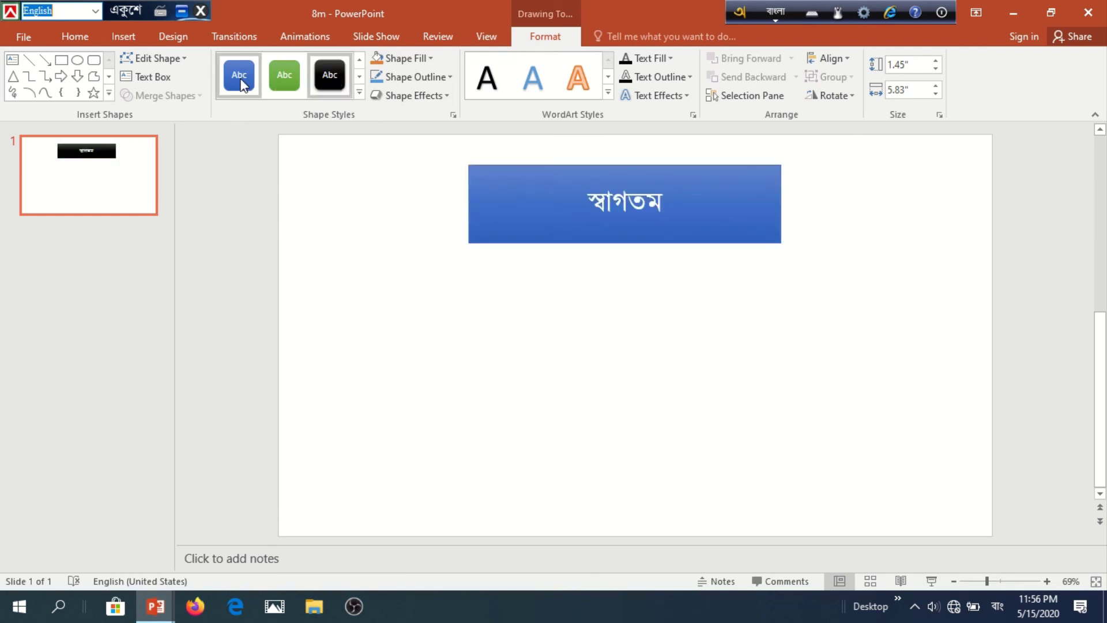
{"action": "left_click", "coordinate": [241, 80]}
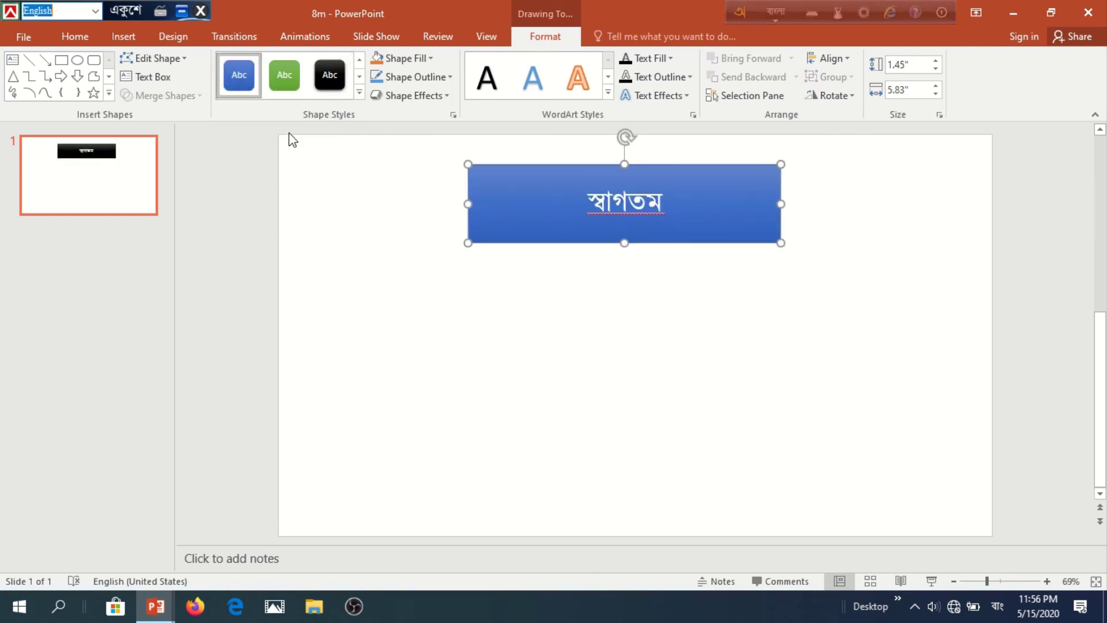
{"action": "left_click", "coordinate": [280, 81]}
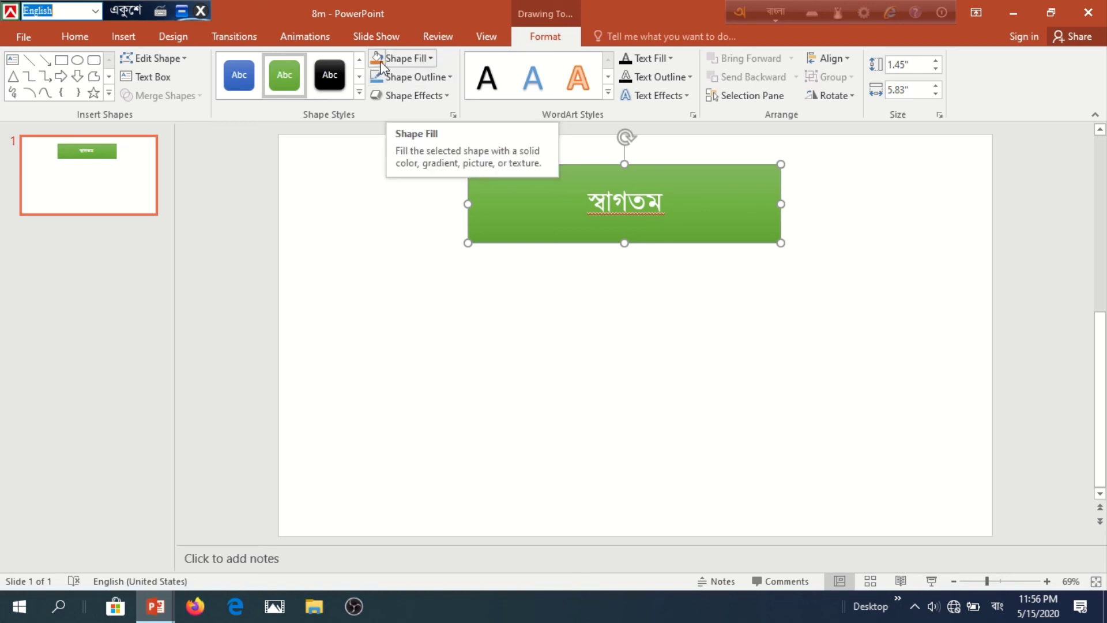
Step: Choose Picture from Shape Fill for the স্বাগতম box
{"action": "left_click", "coordinate": [428, 59]}
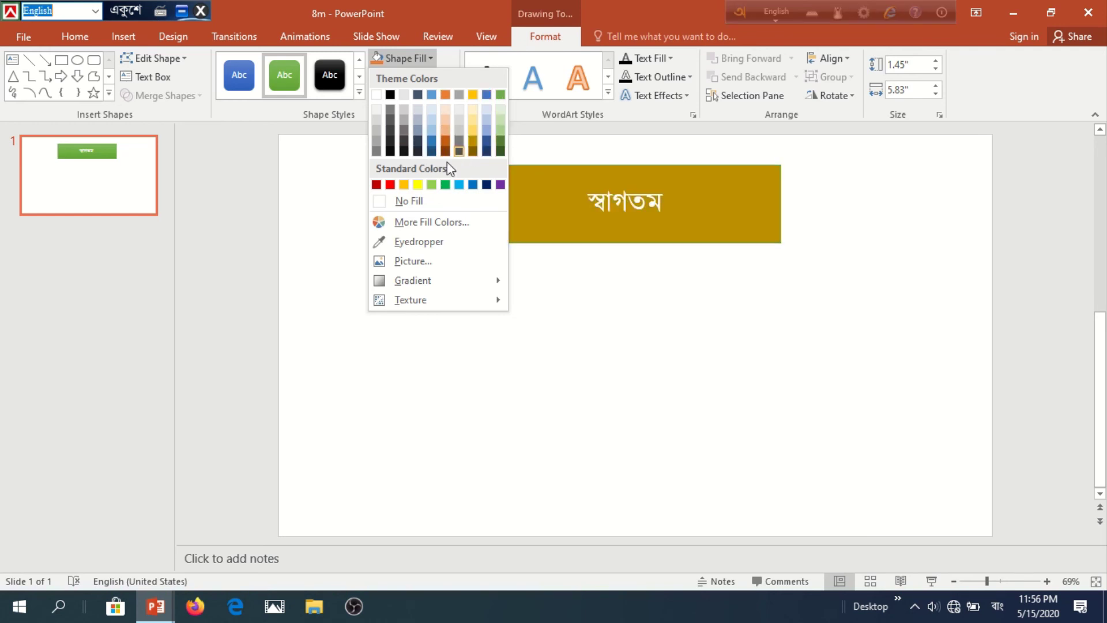
{"action": "left_click", "coordinate": [402, 262]}
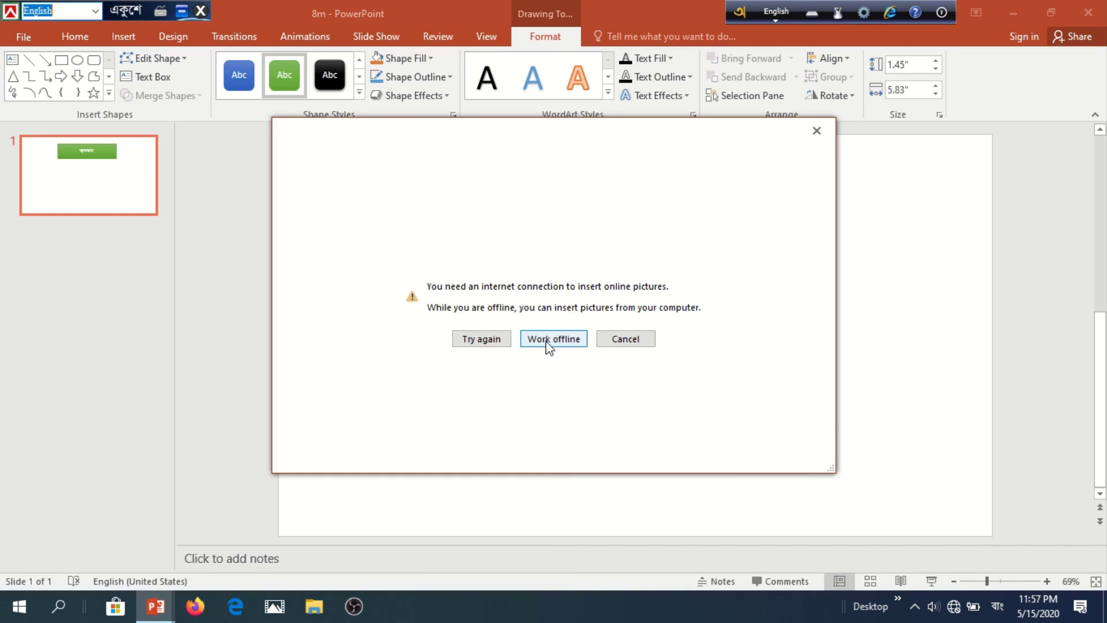
Step: Fill the box with picture 2-54 from Desktop\Ittadi and start enlarging it
{"action": "left_click", "coordinate": [546, 341]}
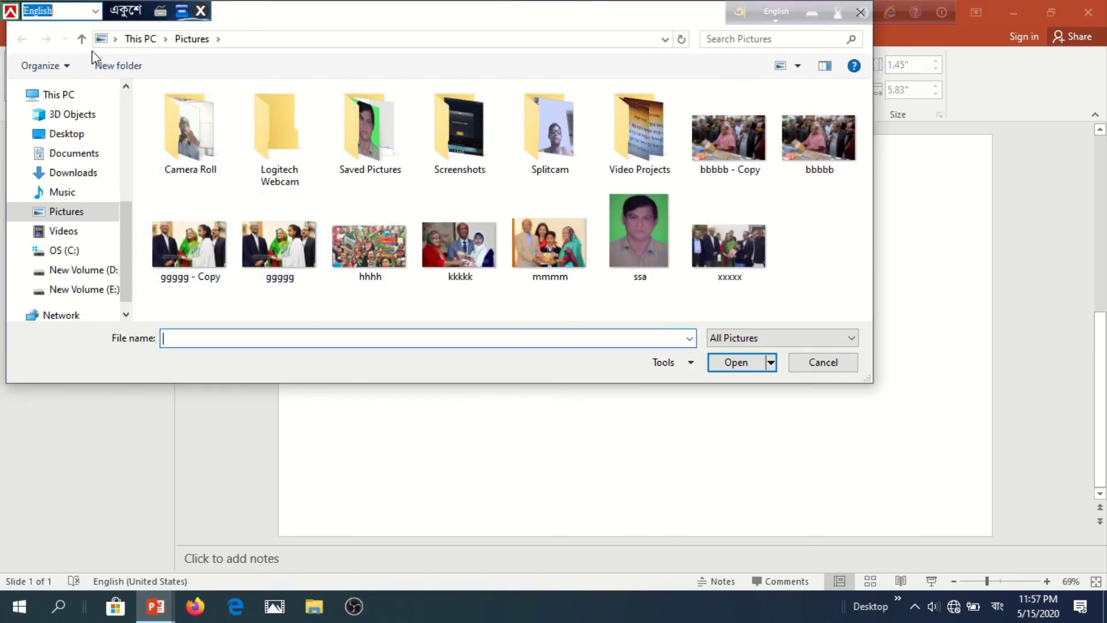
{"action": "left_click", "coordinate": [67, 134]}
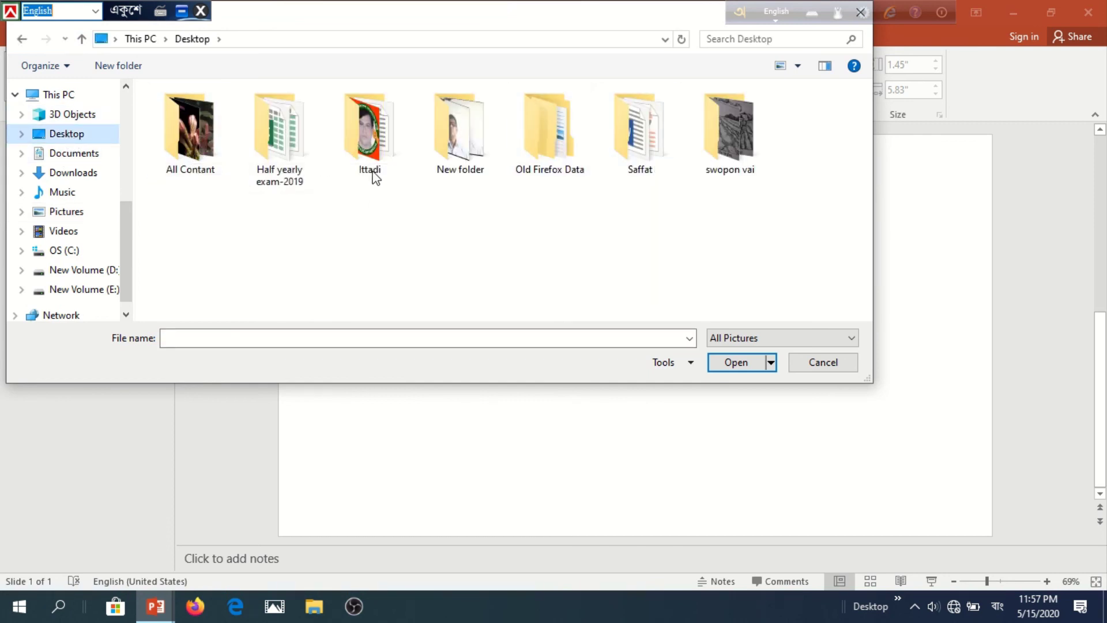
{"action": "left_click", "coordinate": [365, 151]}
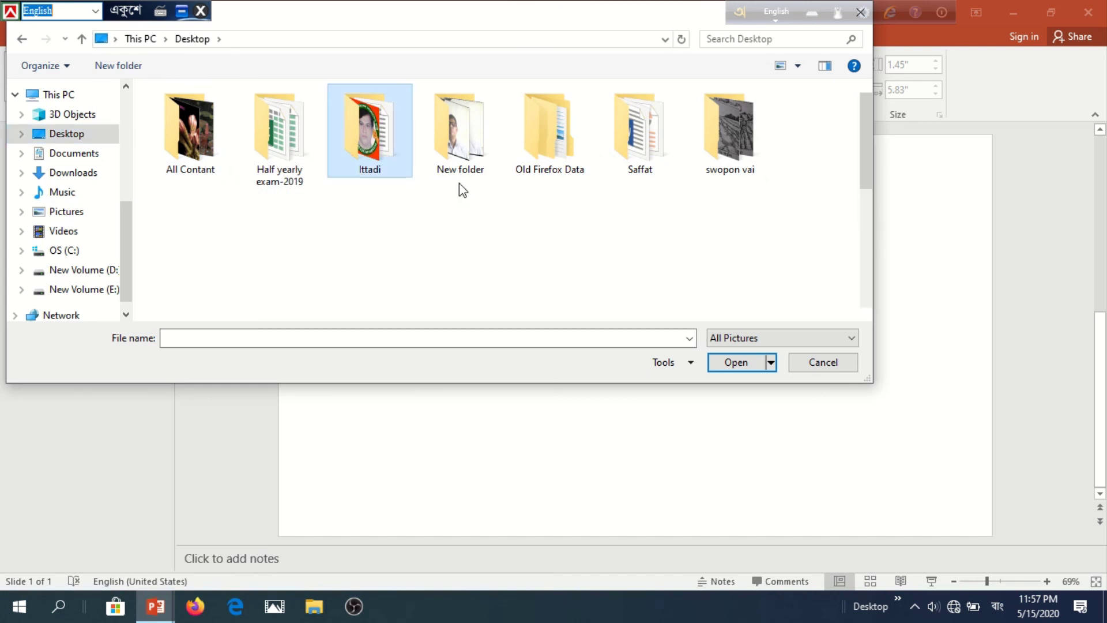
{"action": "key", "text": "Return"}
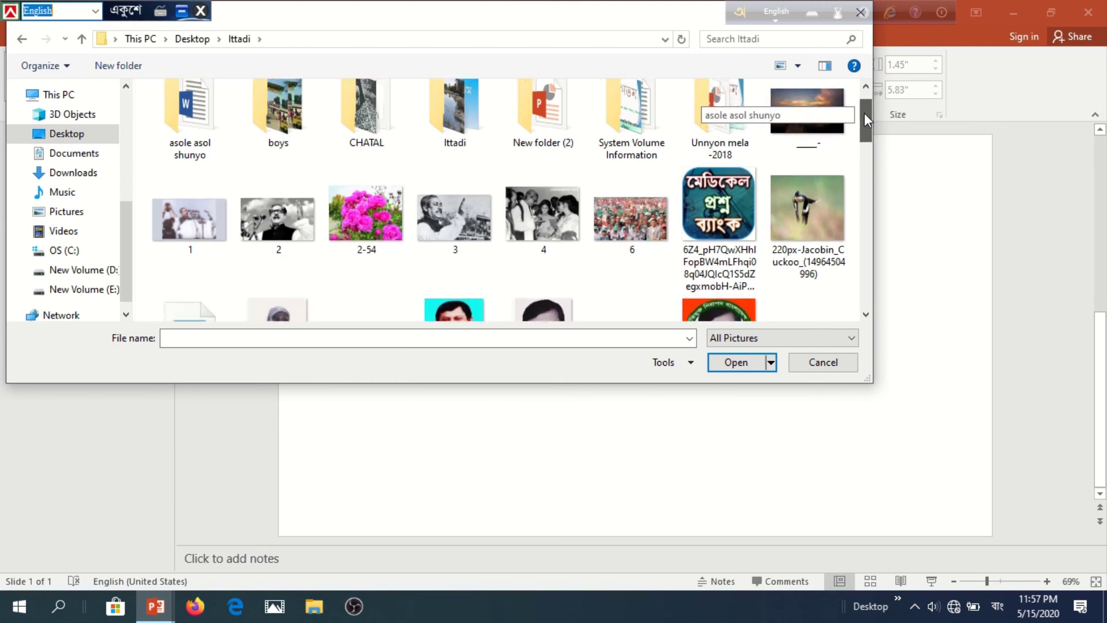
{"action": "left_click_drag", "start_coordinate": [862, 106], "coordinate": [865, 122]}
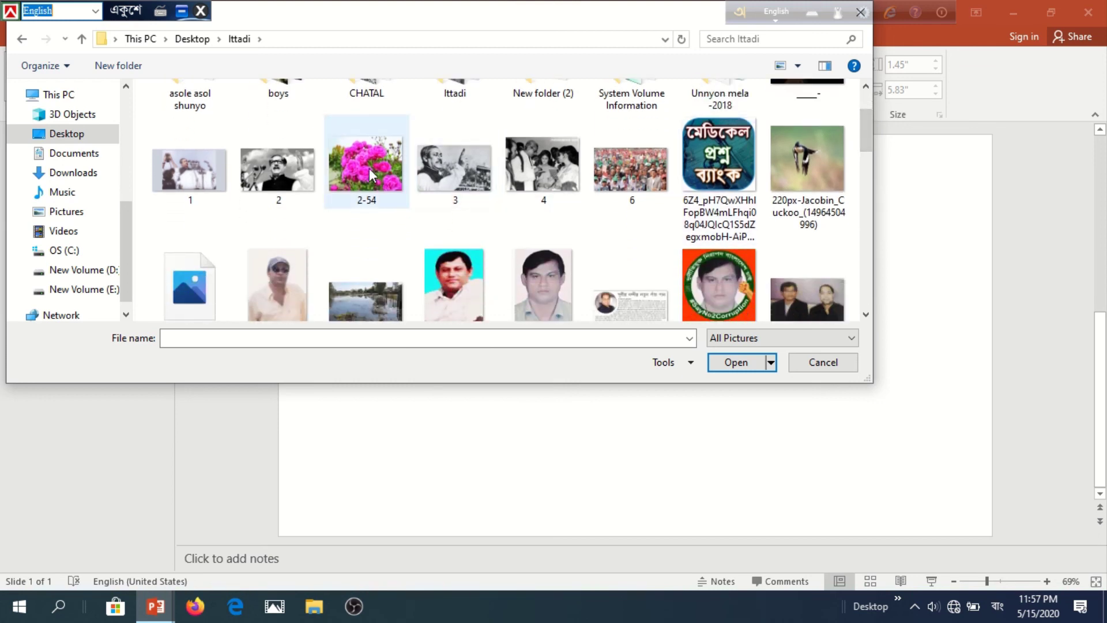
{"action": "mouse_move", "coordinate": [365, 214]}
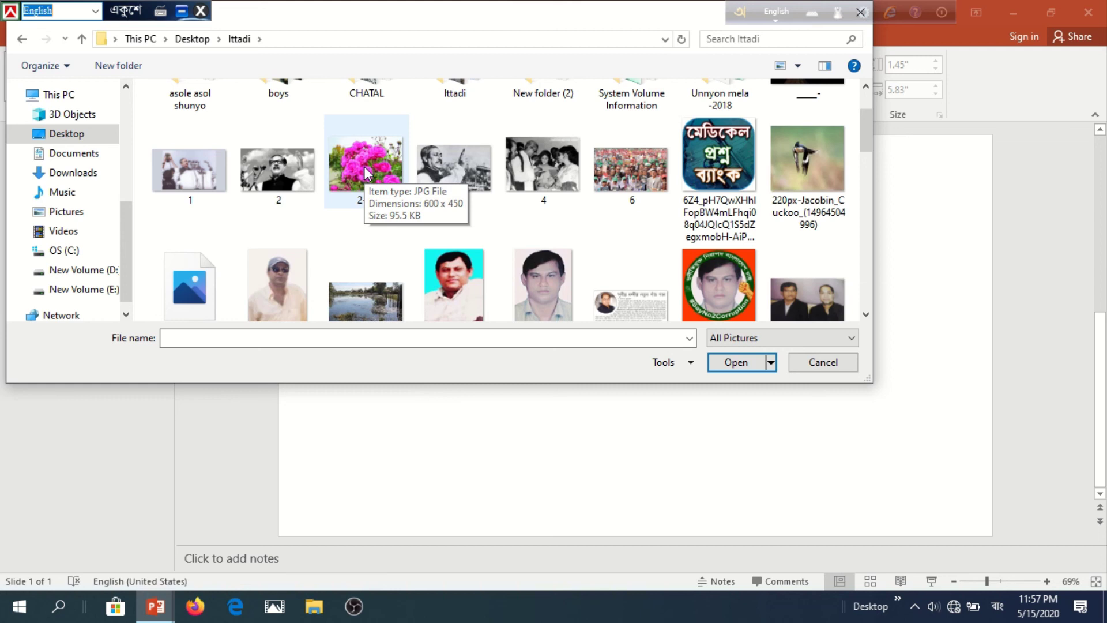
{"action": "left_click", "coordinate": [364, 166]}
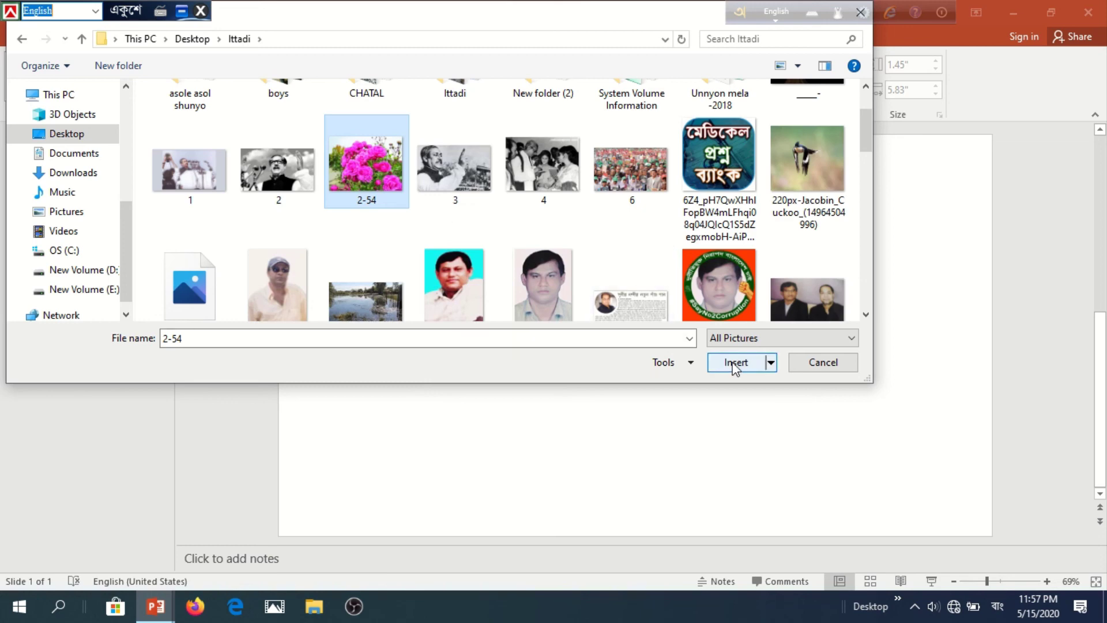
{"action": "left_click", "coordinate": [734, 364]}
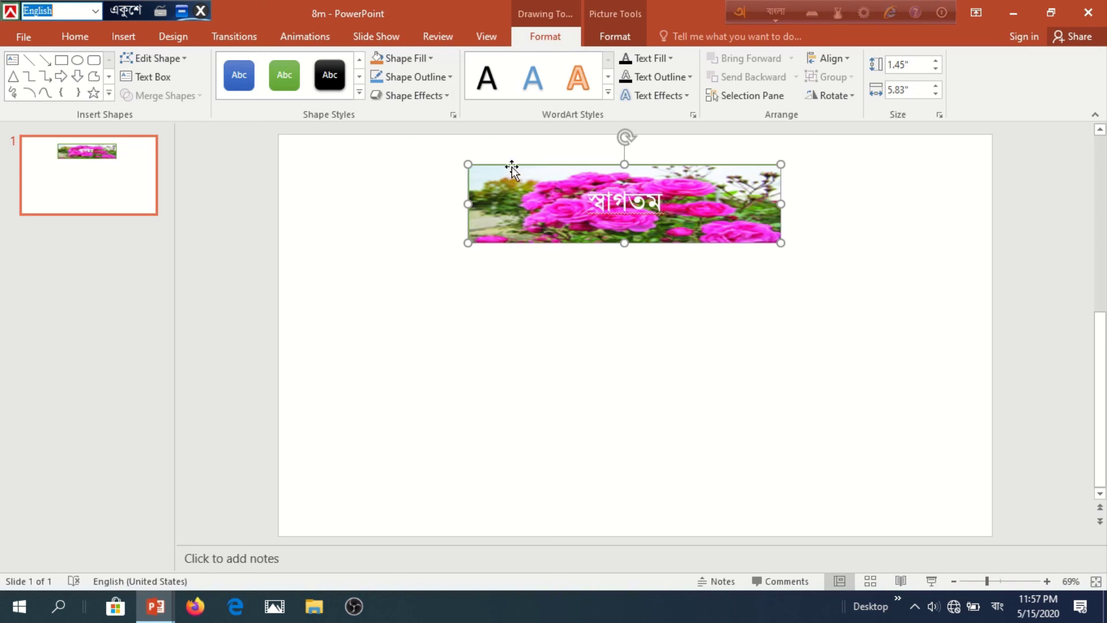
{"action": "left_click_drag", "start_coordinate": [468, 243], "coordinate": [394, 323]}
Step: Enlarge the box to 3.01" by 7.2" and open the full fill settings pane
{"action": "left_click_drag", "start_coordinate": [672, 208], "coordinate": [738, 211]}
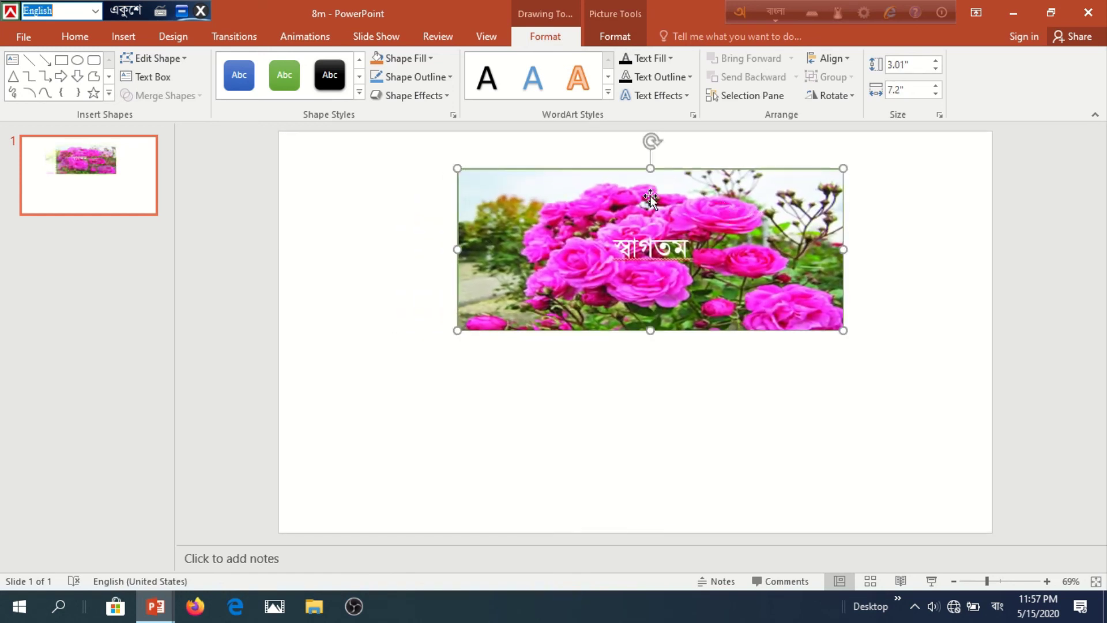
{"action": "left_click", "coordinate": [429, 58]}
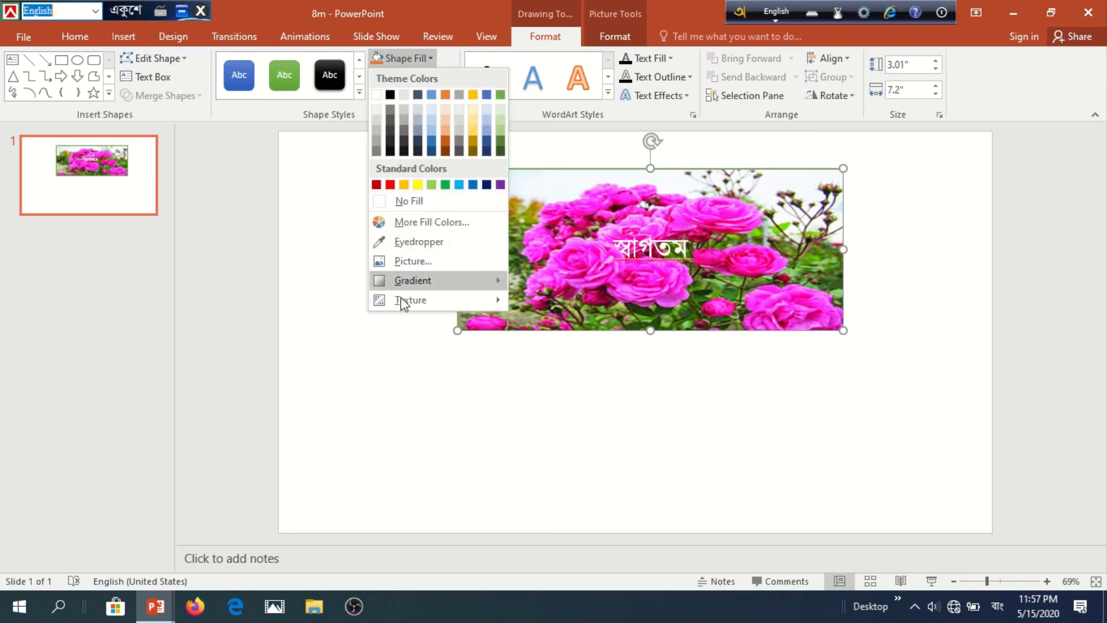
{"action": "left_click", "coordinate": [410, 284]}
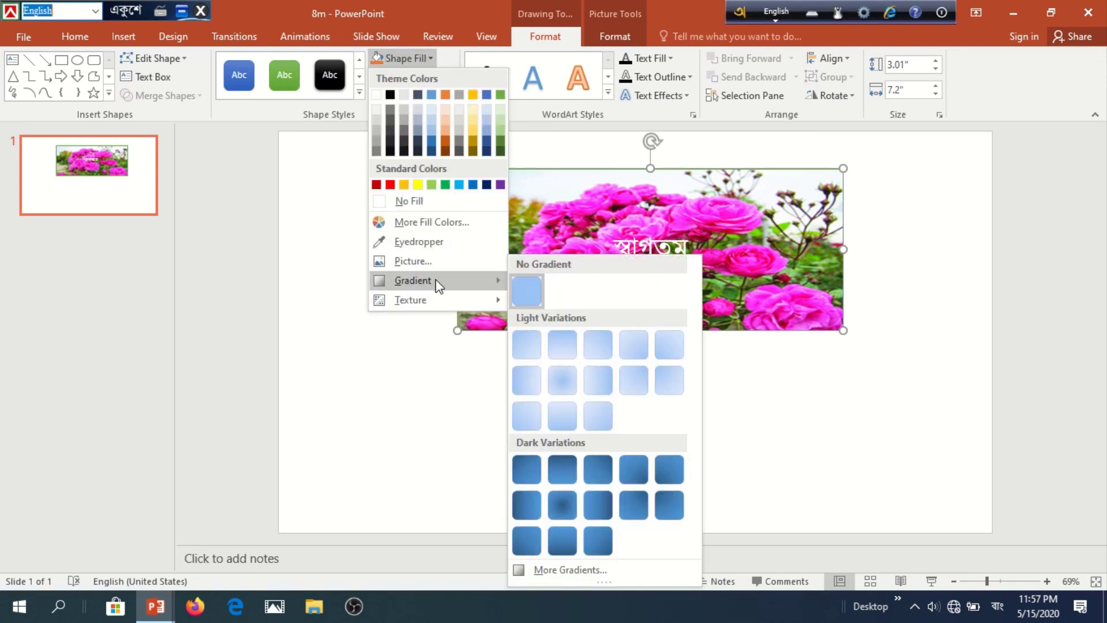
{"action": "left_click", "coordinate": [570, 570]}
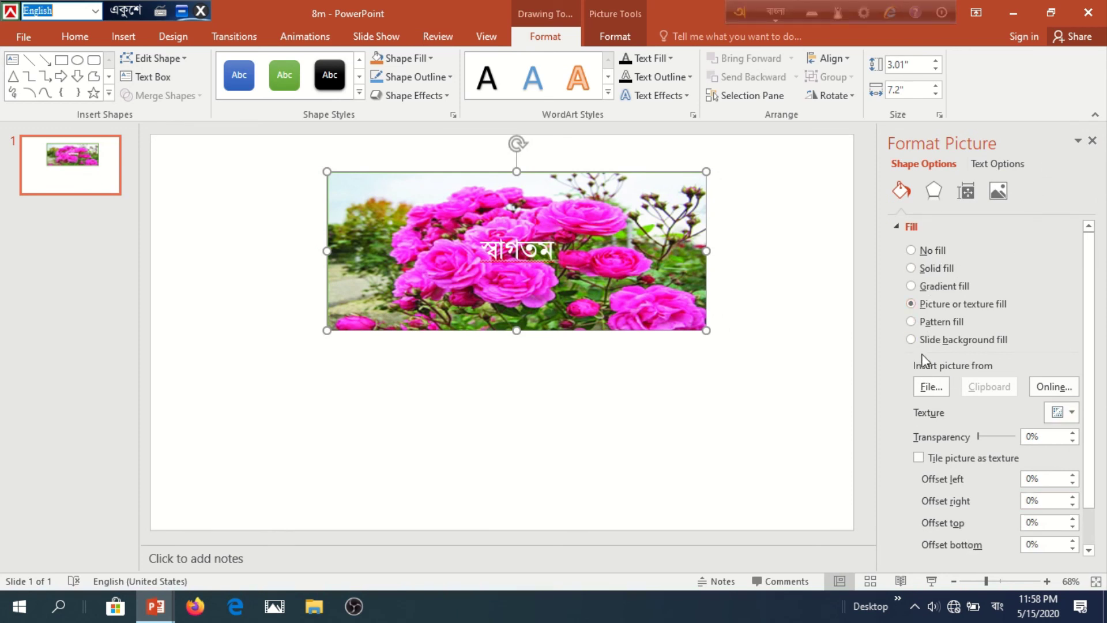
Step: Switch the box to a gradient fill and make the first stop red
{"action": "left_click", "coordinate": [911, 249]}
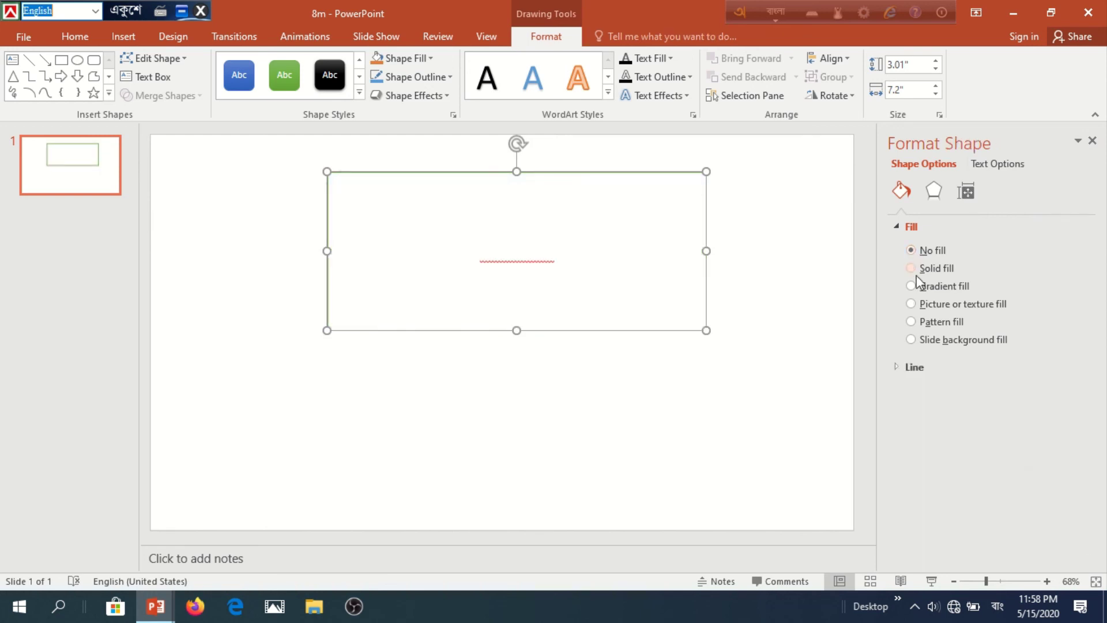
{"action": "left_click", "coordinate": [911, 268]}
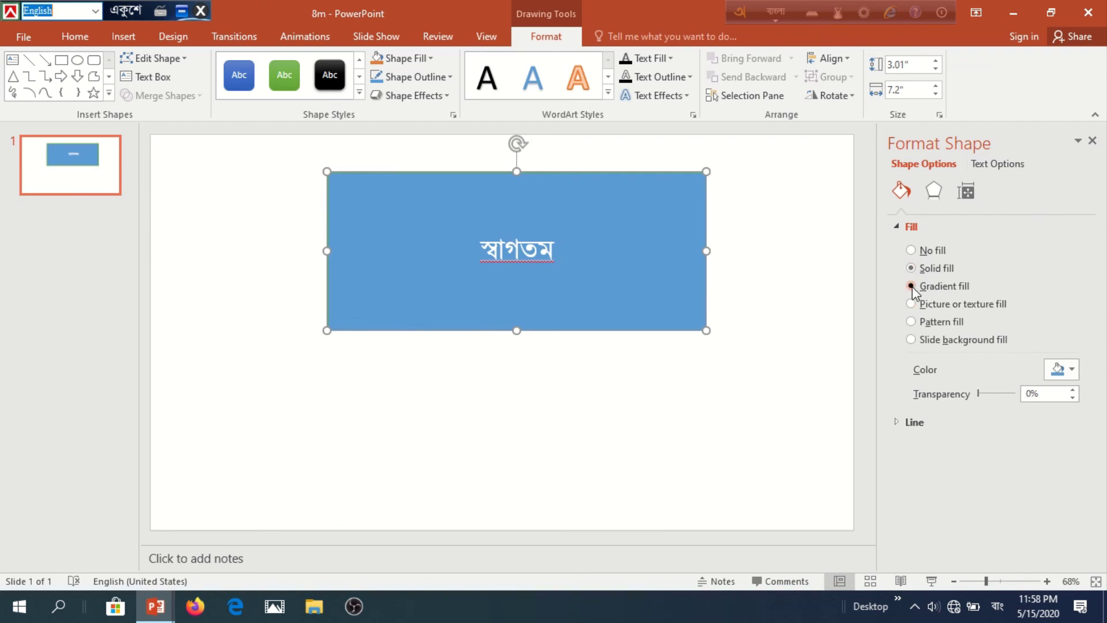
{"action": "left_click", "coordinate": [910, 286]}
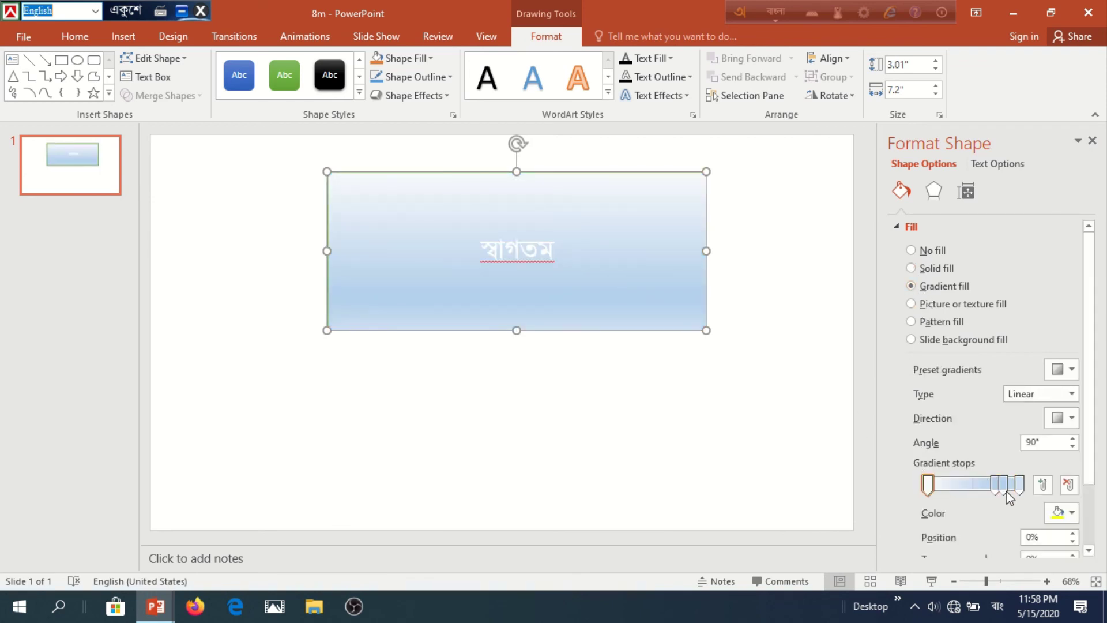
{"action": "left_click", "coordinate": [929, 486]}
{"action": "left_click", "coordinate": [1069, 515]}
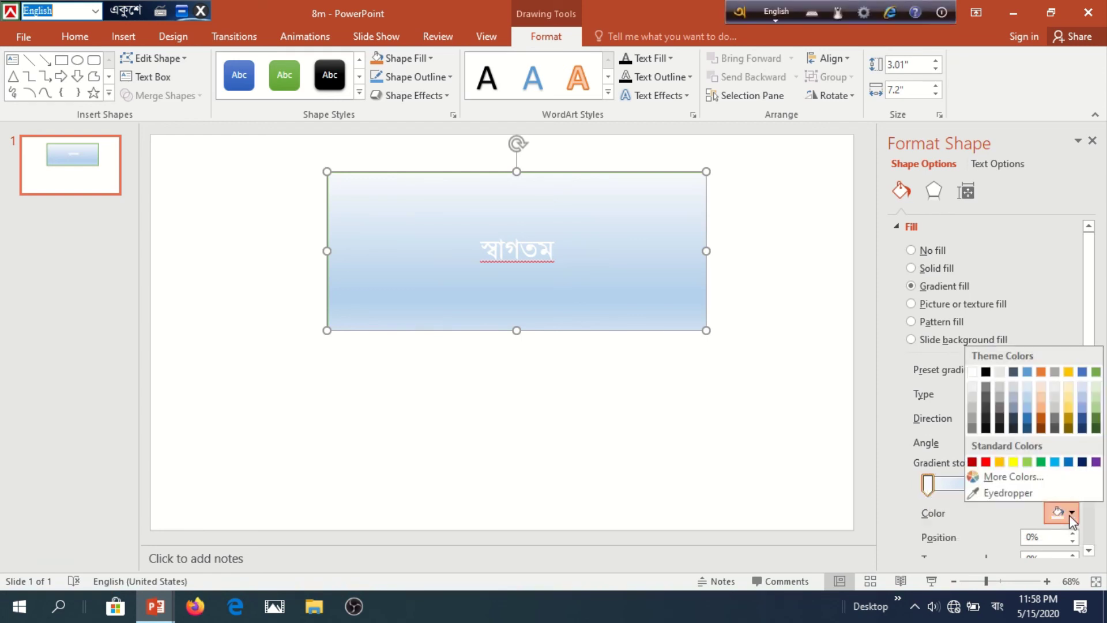
{"action": "left_click", "coordinate": [985, 461]}
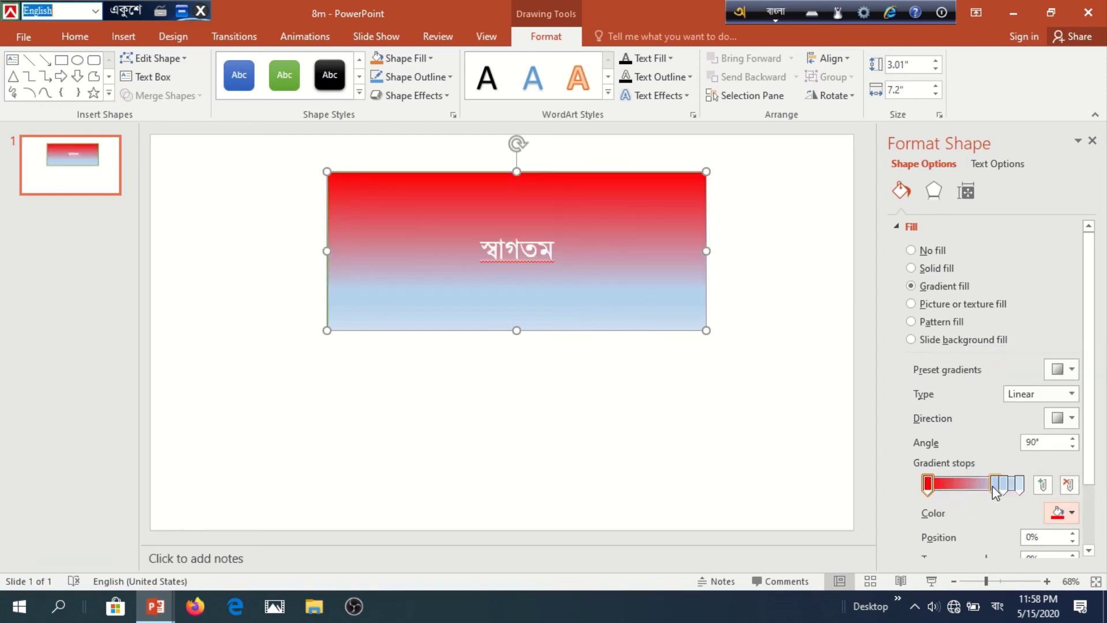
Step: Set the remaining stops to light green at 43%, purple at 69%, and dark blue
{"action": "left_click_drag", "start_coordinate": [994, 487], "coordinate": [967, 487]}
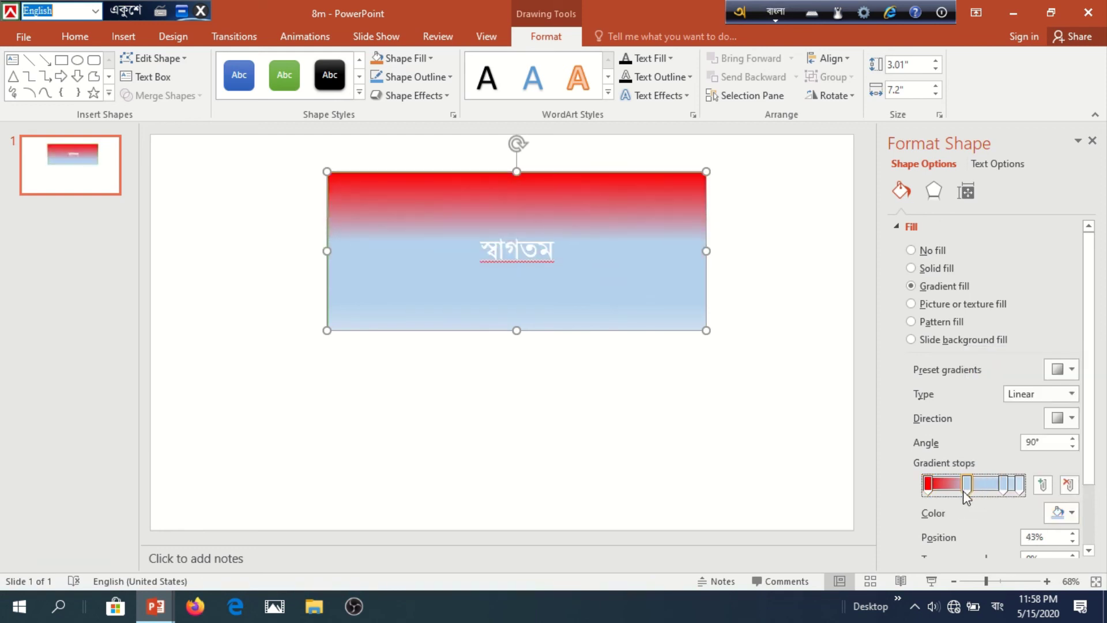
{"action": "left_click", "coordinate": [1068, 513]}
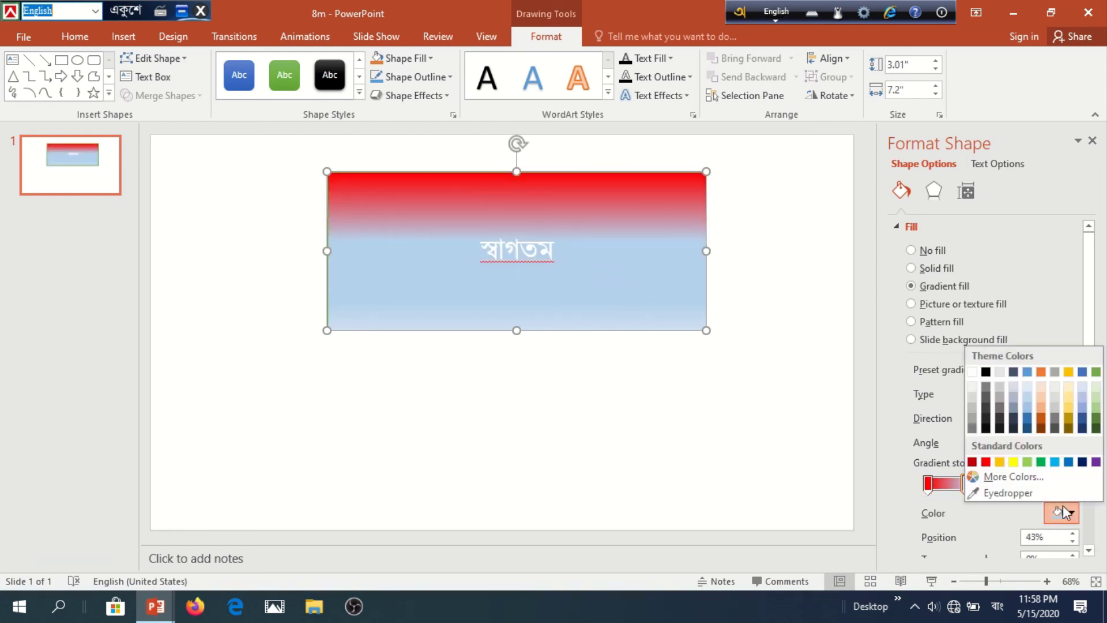
{"action": "left_click", "coordinate": [1026, 461]}
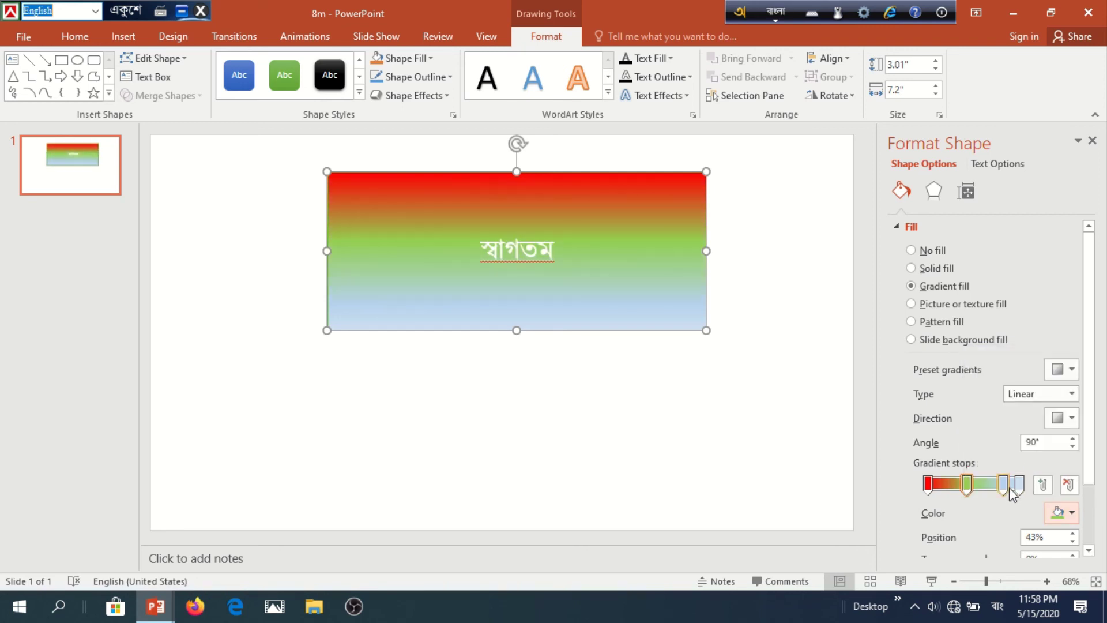
{"action": "left_click", "coordinate": [1008, 489]}
{"action": "left_click", "coordinate": [1071, 513]}
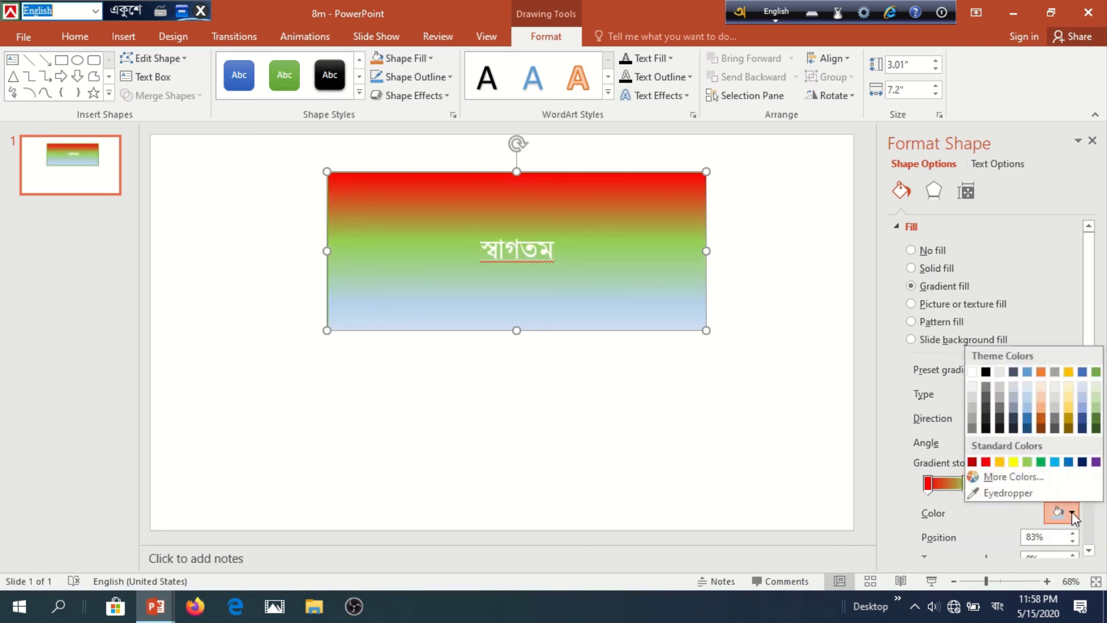
{"action": "left_click", "coordinate": [1095, 461]}
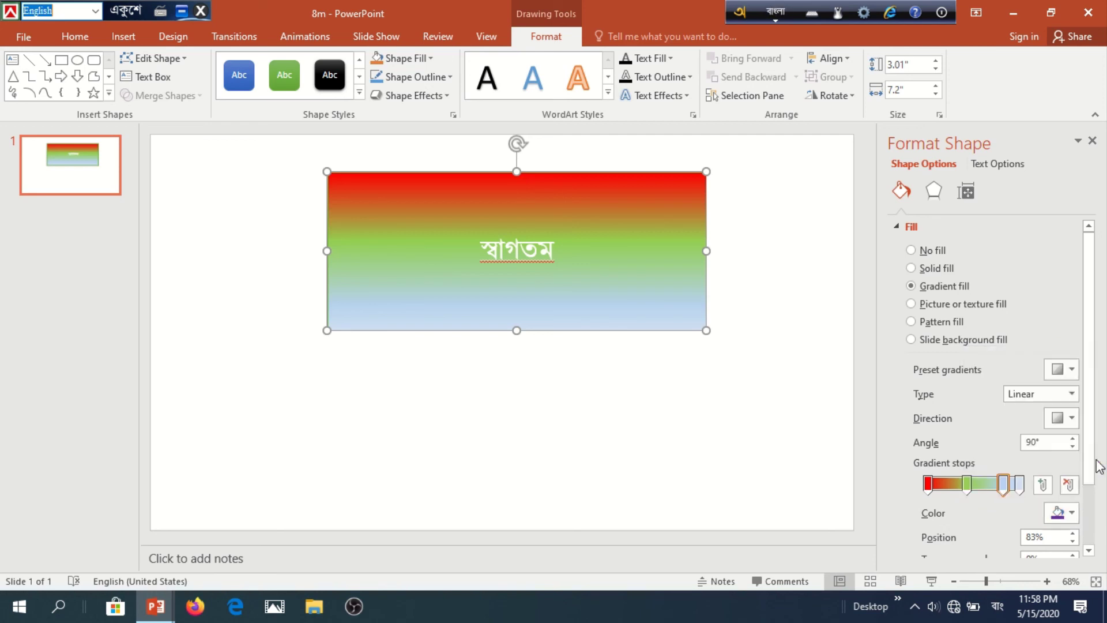
{"action": "left_click", "coordinate": [1019, 485]}
{"action": "left_click", "coordinate": [1071, 513]}
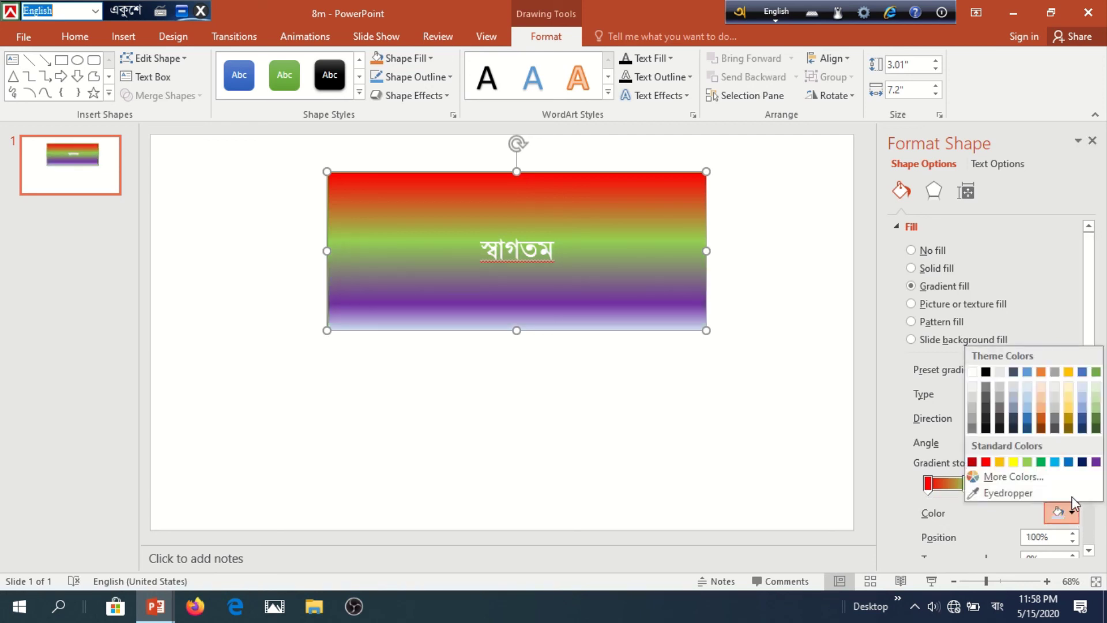
{"action": "left_click", "coordinate": [1082, 463]}
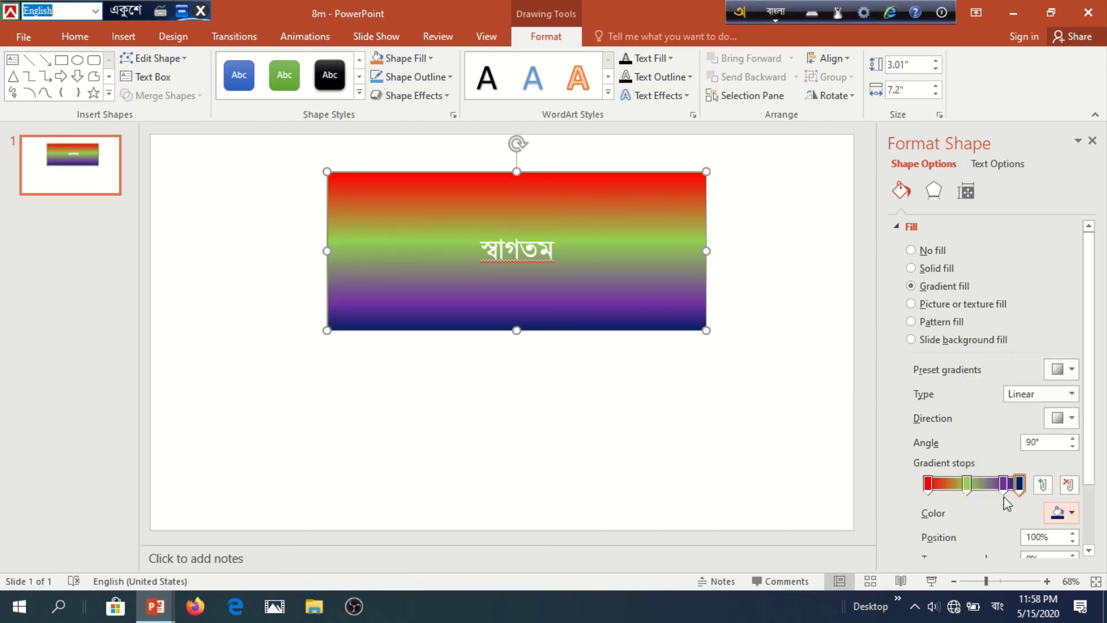
{"action": "left_click_drag", "start_coordinate": [1003, 484], "coordinate": [959, 489]}
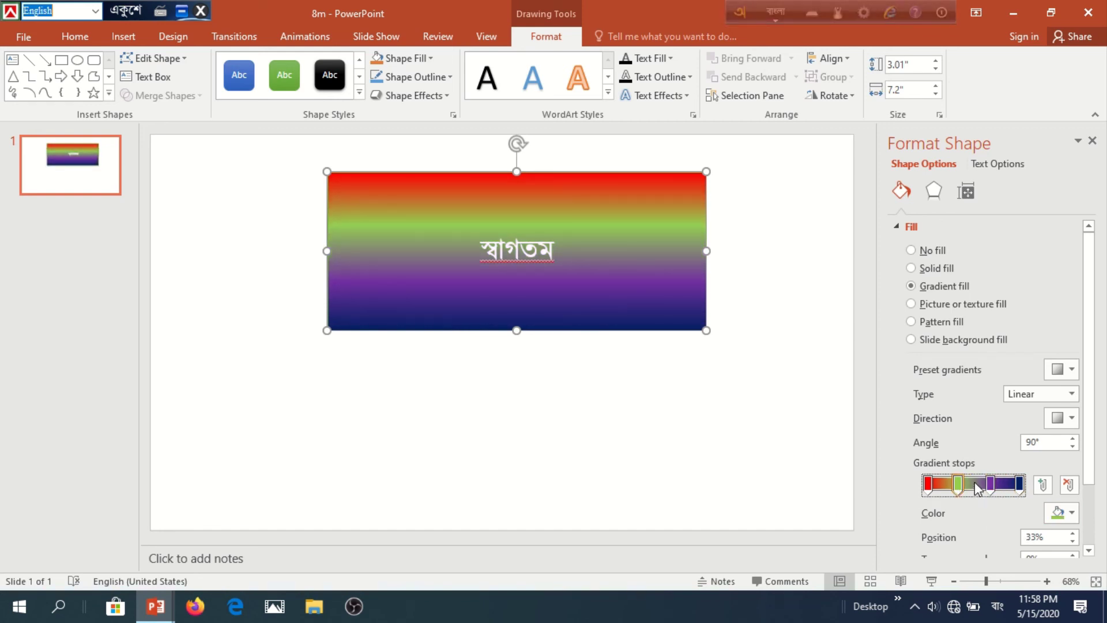
Step: Add a yellow gradient stop at 51% and remove the purple stop
{"action": "left_click", "coordinate": [1043, 485]}
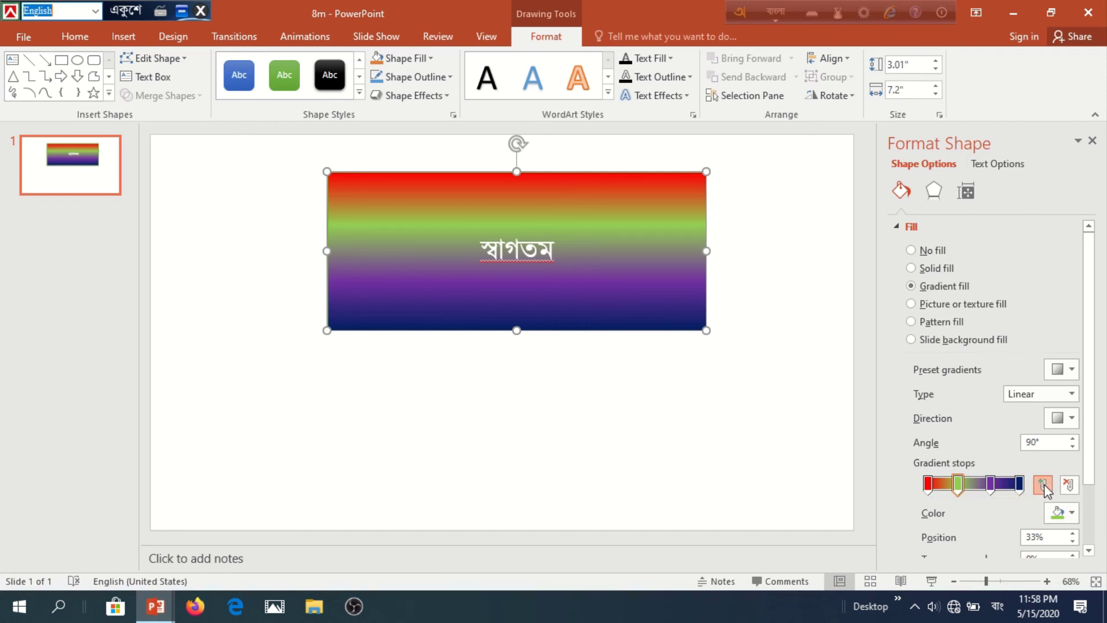
{"action": "left_click", "coordinate": [1071, 513]}
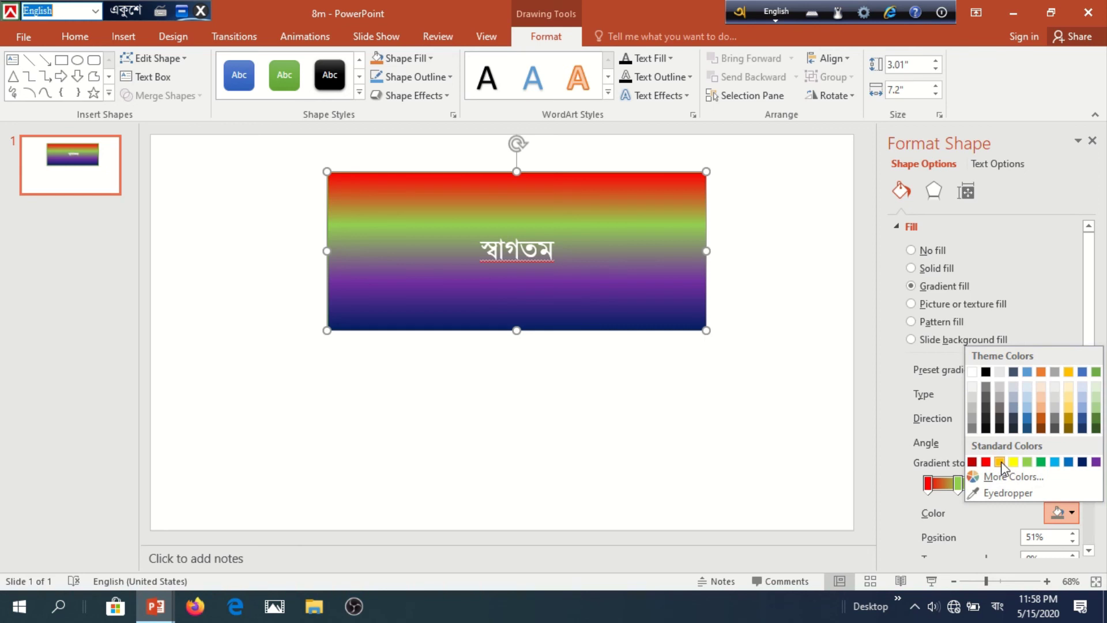
{"action": "key", "text": "Escape"}
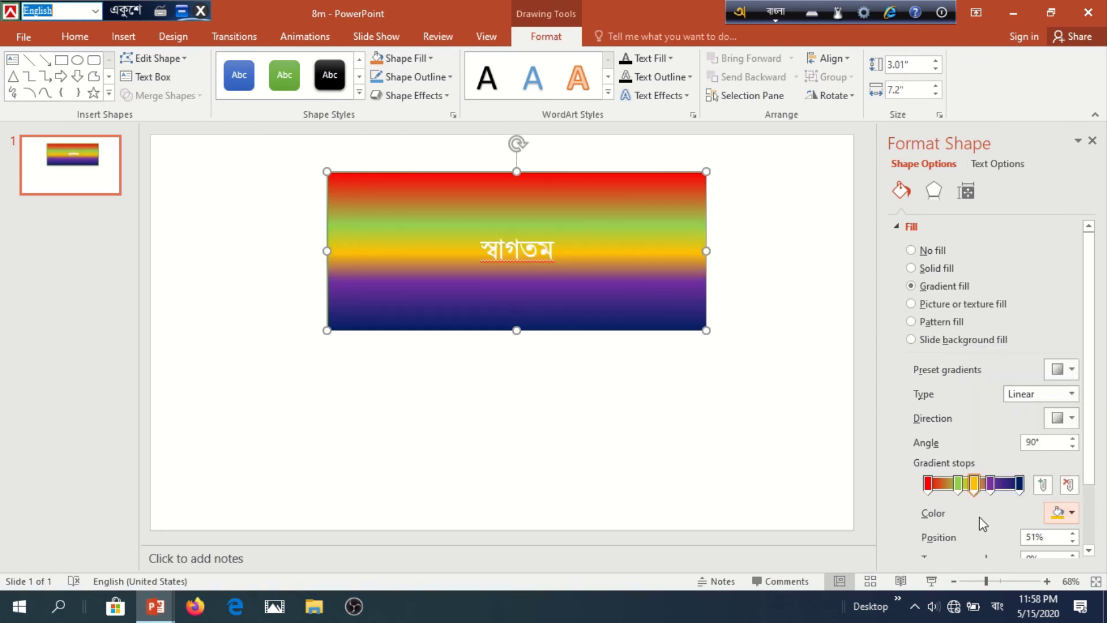
{"action": "left_click", "coordinate": [991, 484]}
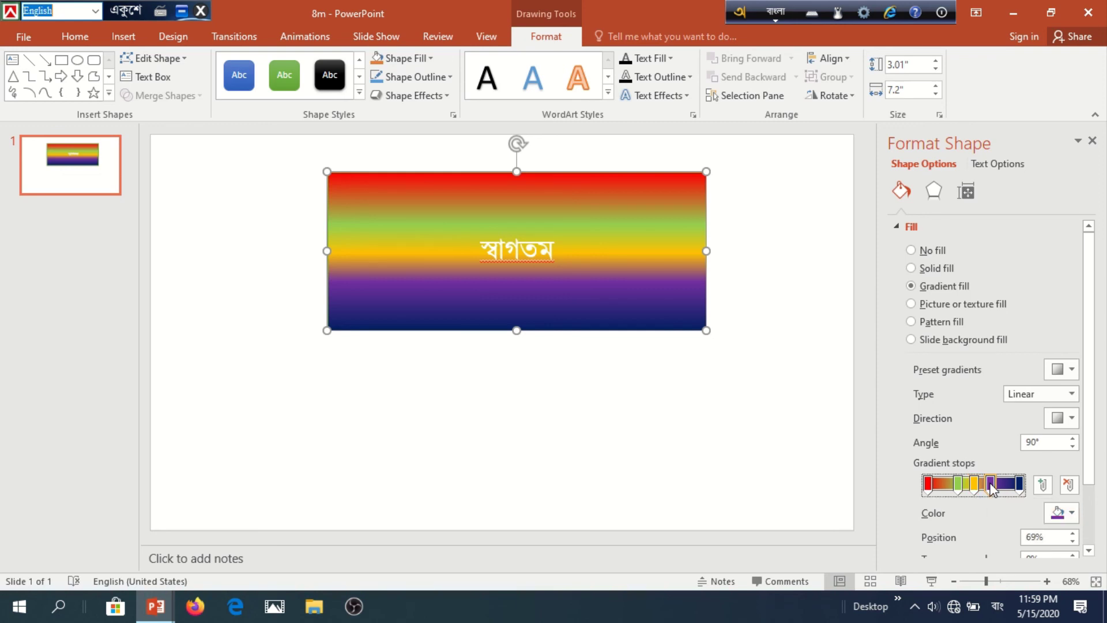
{"action": "left_click", "coordinate": [1068, 484]}
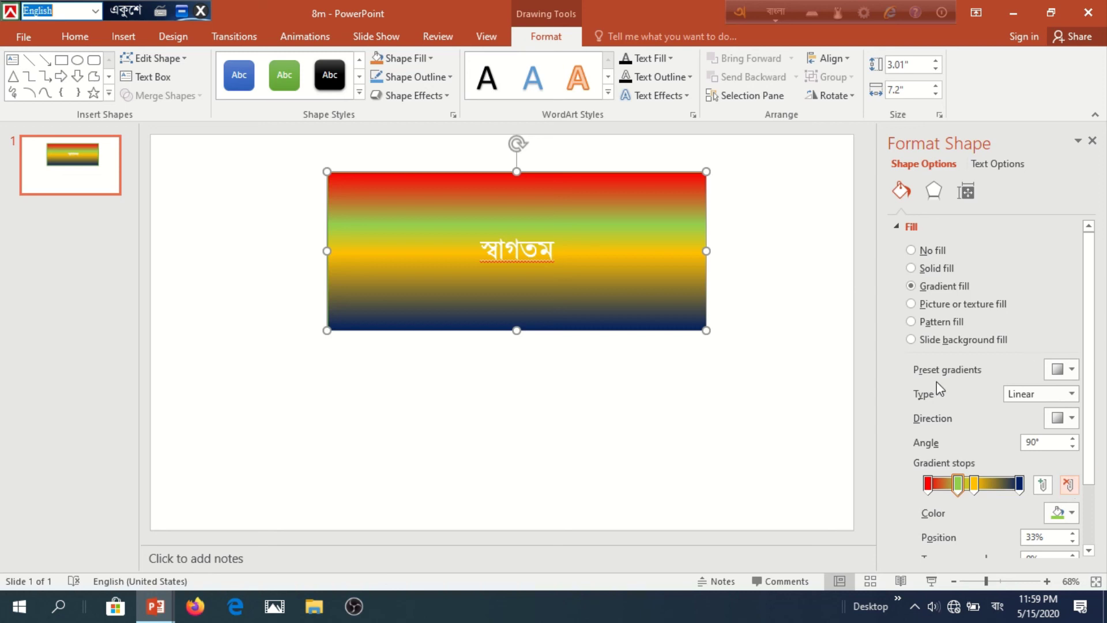
Step: Try Green marble, Water droplets and Cork textures, then switch to a dotted pattern fill
{"action": "left_click", "coordinate": [910, 303]}
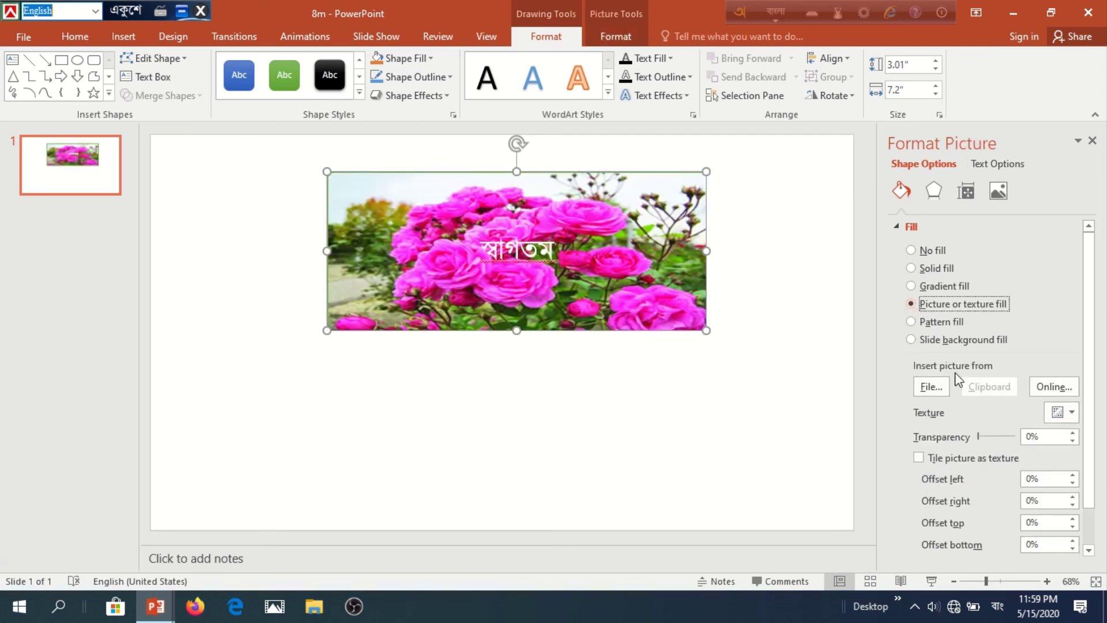
{"action": "left_click", "coordinate": [1072, 413]}
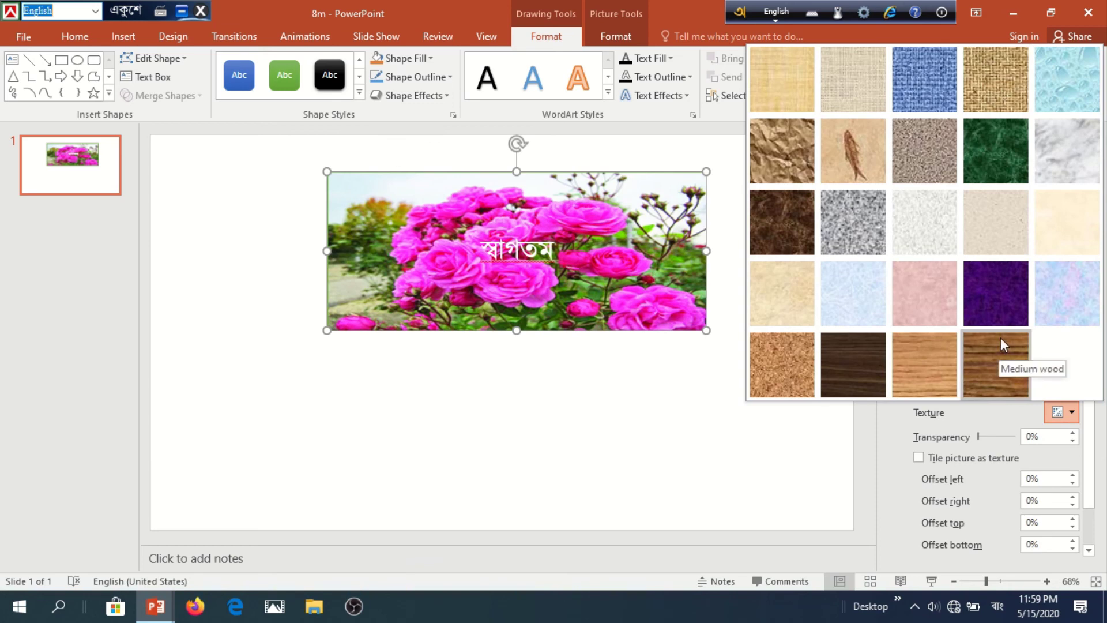
{"action": "left_click", "coordinate": [990, 147]}
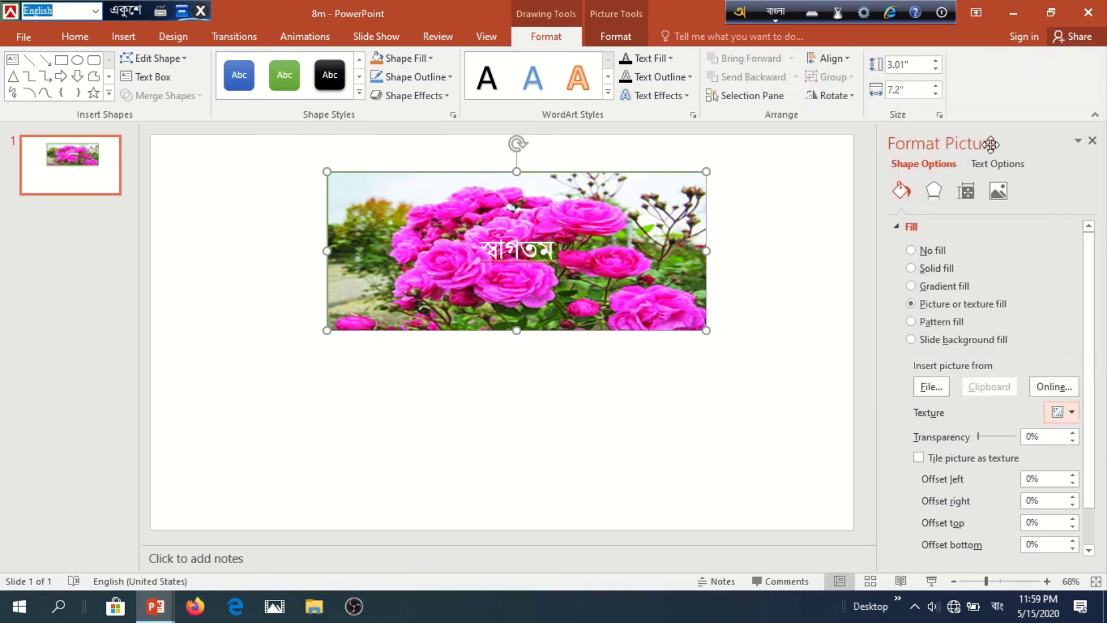
{"action": "left_click", "coordinate": [1071, 412]}
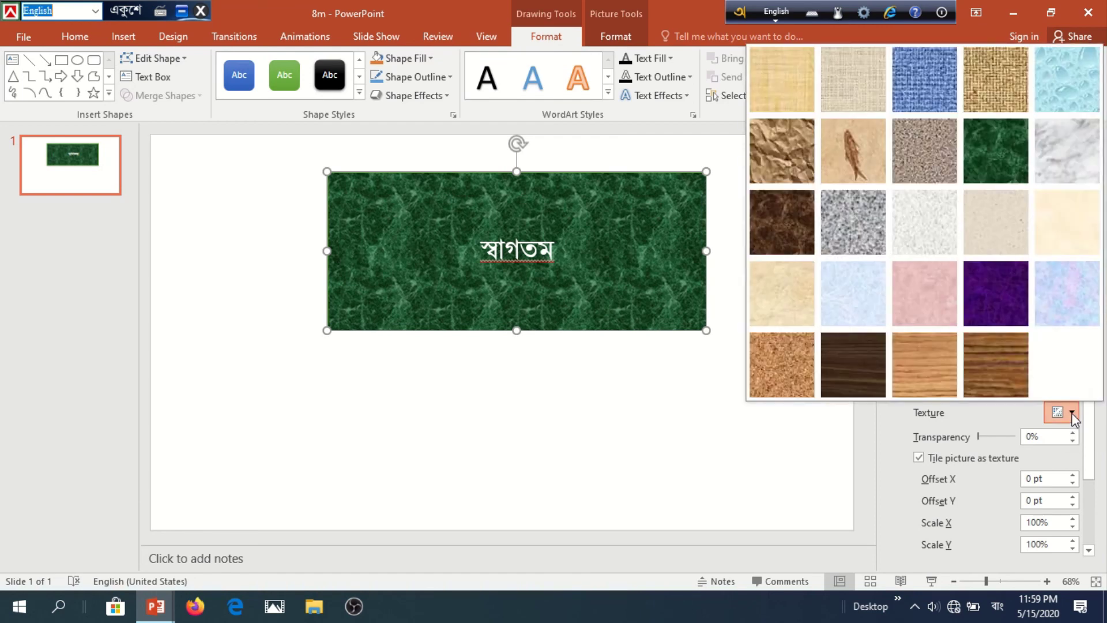
{"action": "left_click", "coordinate": [1060, 80]}
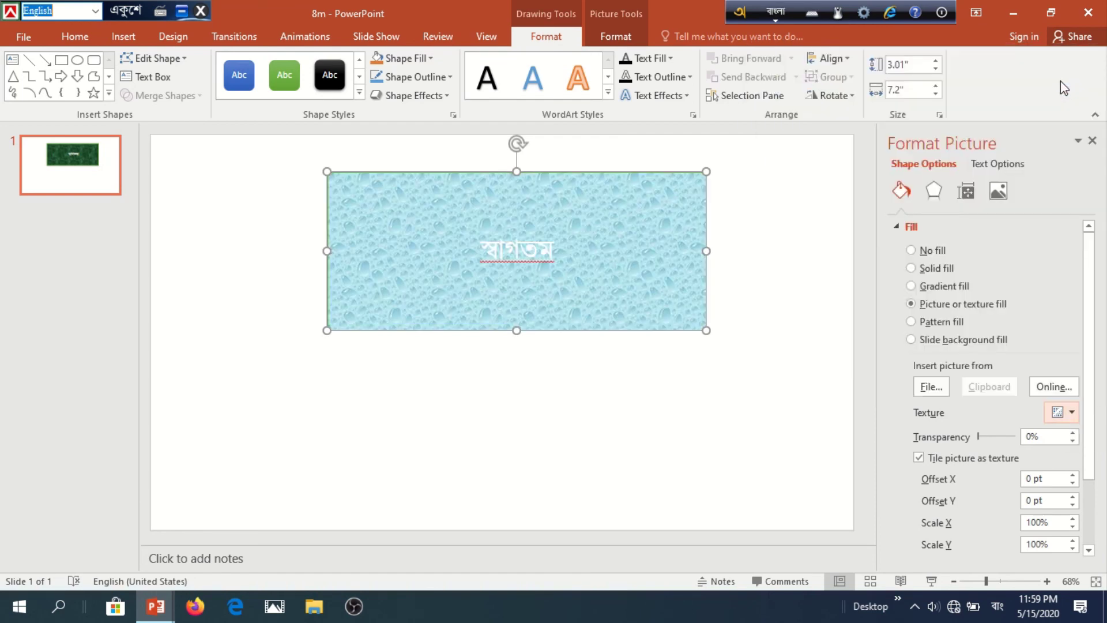
{"action": "left_click", "coordinate": [1070, 412]}
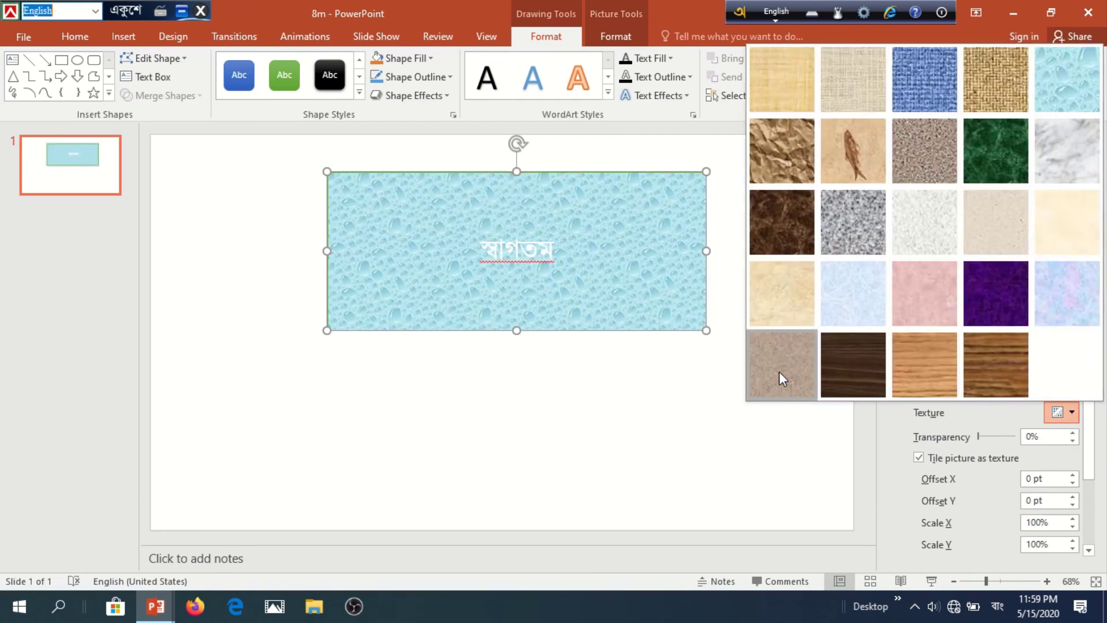
{"action": "left_click", "coordinate": [780, 371]}
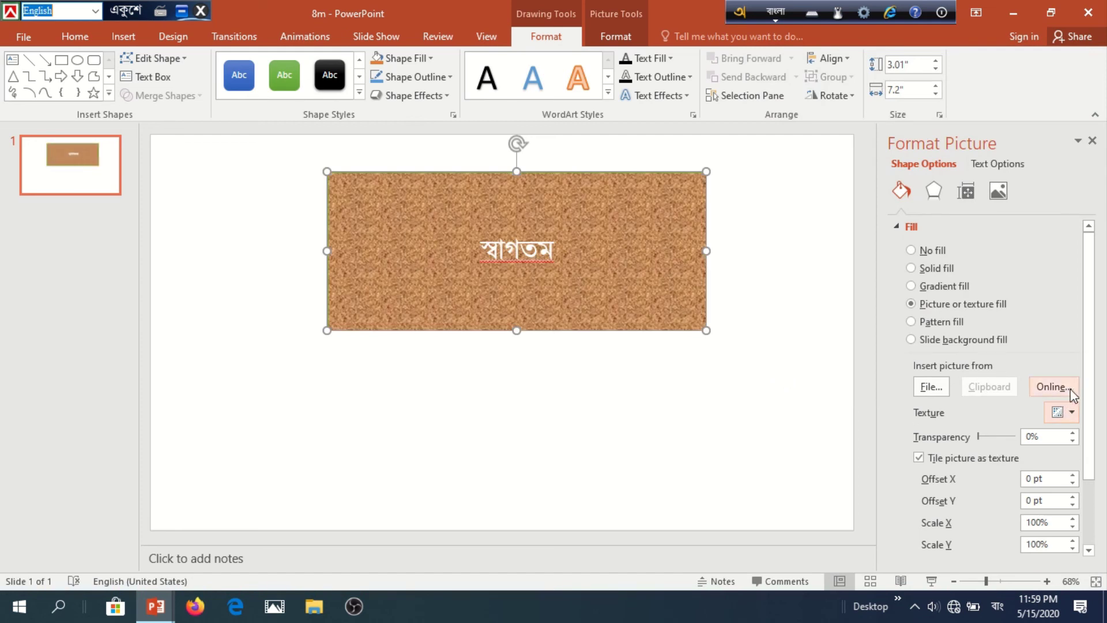
{"action": "left_click", "coordinate": [910, 321]}
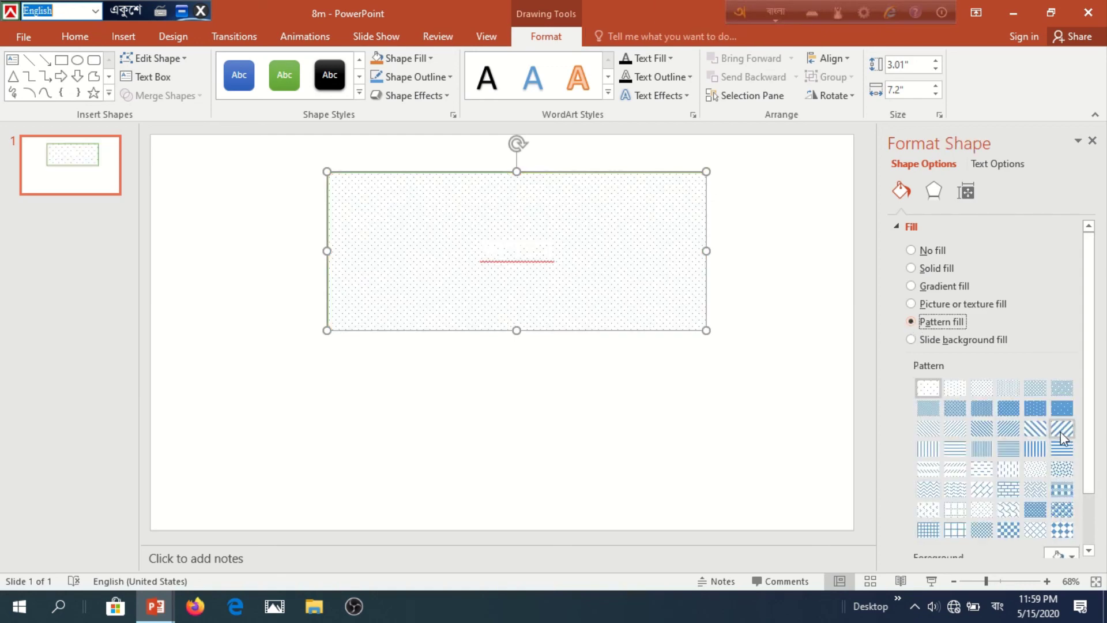
Step: Try several diagonal stripe patterns and set the pattern foreground colour to red
{"action": "left_click", "coordinate": [1060, 430]}
{"action": "left_click", "coordinate": [1008, 429]}
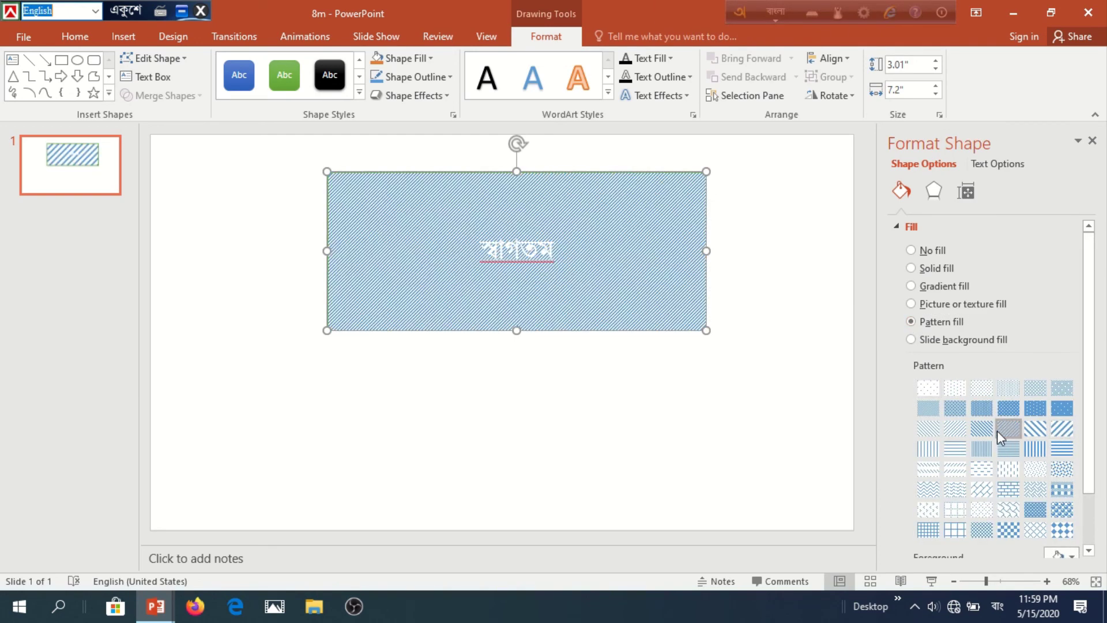
{"action": "left_click", "coordinate": [954, 432]}
{"action": "left_click", "coordinate": [928, 432]}
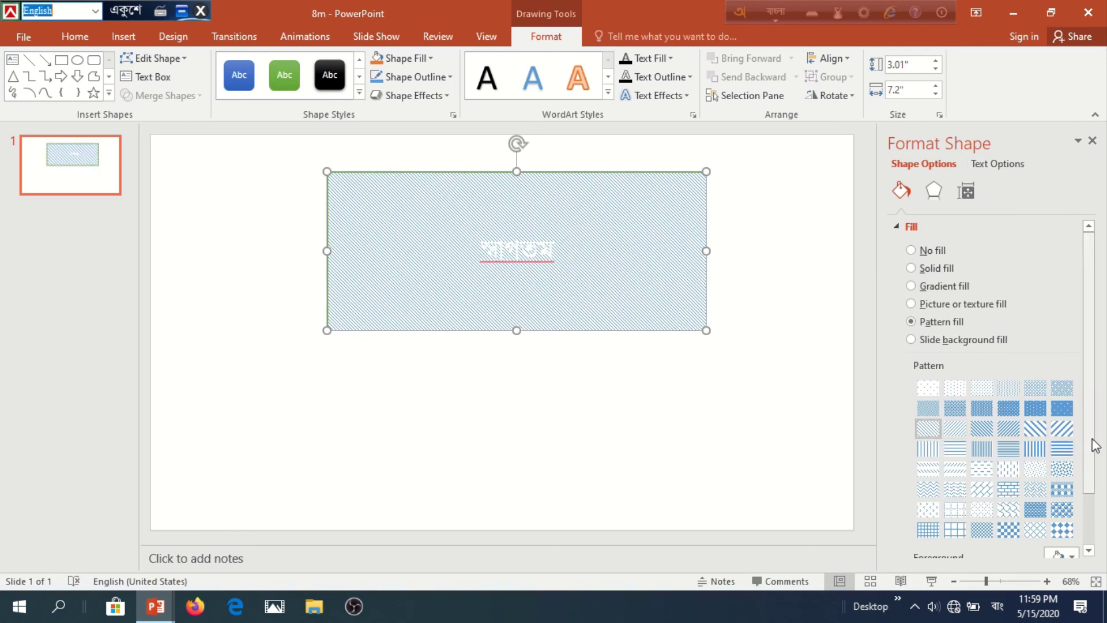
{"action": "left_click_drag", "start_coordinate": [1095, 445], "coordinate": [1088, 497]}
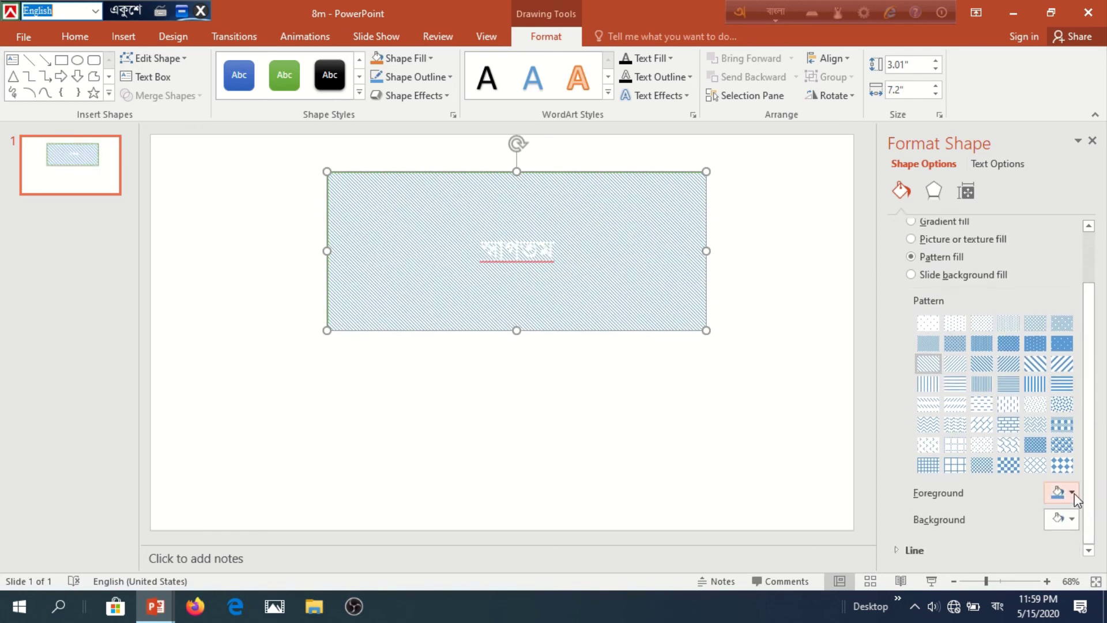
{"action": "left_click", "coordinate": [1073, 493]}
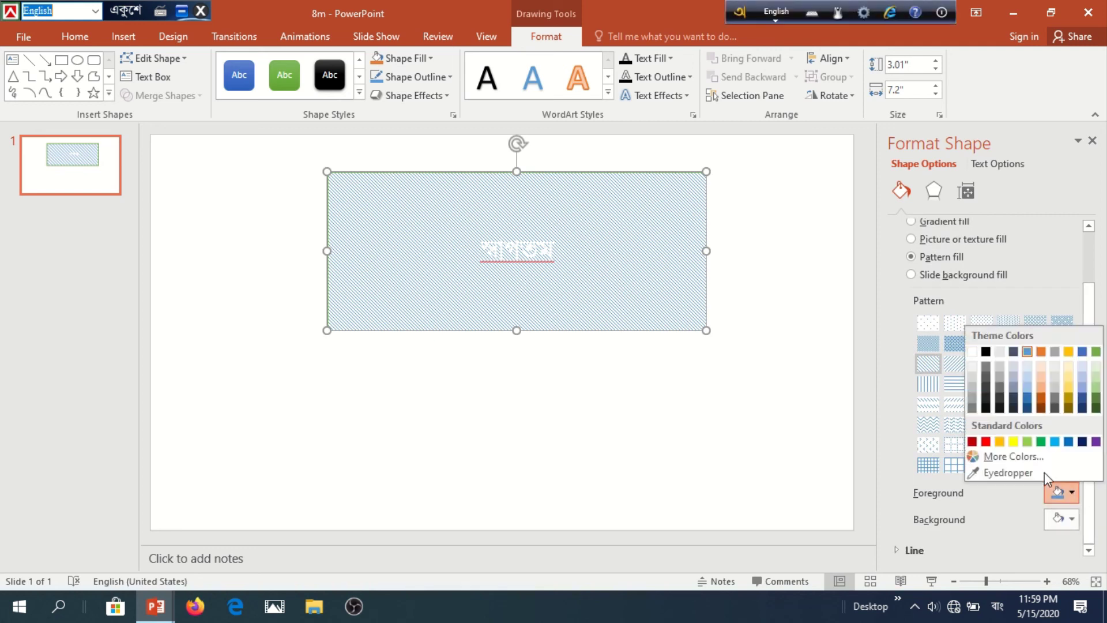
{"action": "left_click", "coordinate": [985, 441]}
Step: Compare line, diagonal and wave patterns, settling on the red diagonal brick pattern
{"action": "left_click", "coordinate": [1062, 385]}
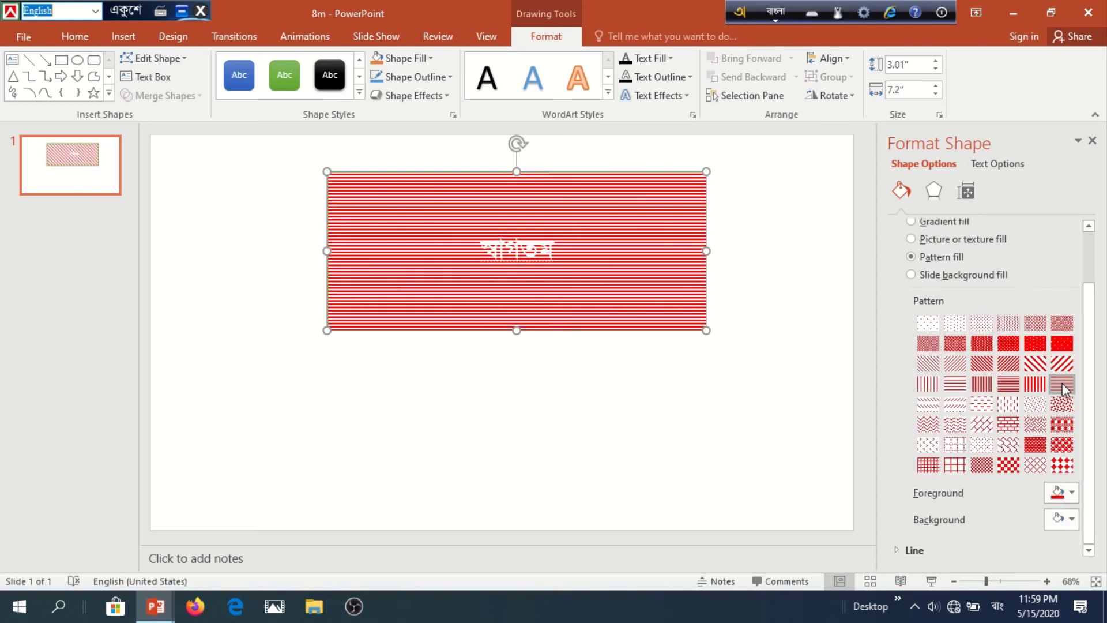
{"action": "left_click", "coordinate": [1035, 363]}
{"action": "left_click", "coordinate": [986, 367]}
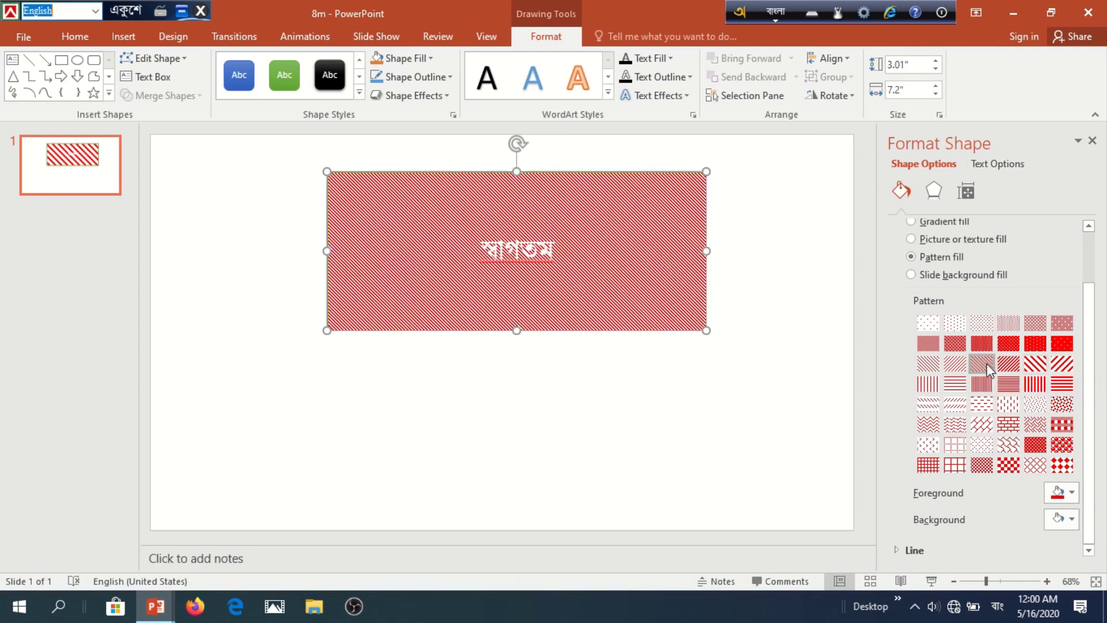
{"action": "left_click", "coordinate": [927, 363]}
{"action": "left_click", "coordinate": [928, 384]}
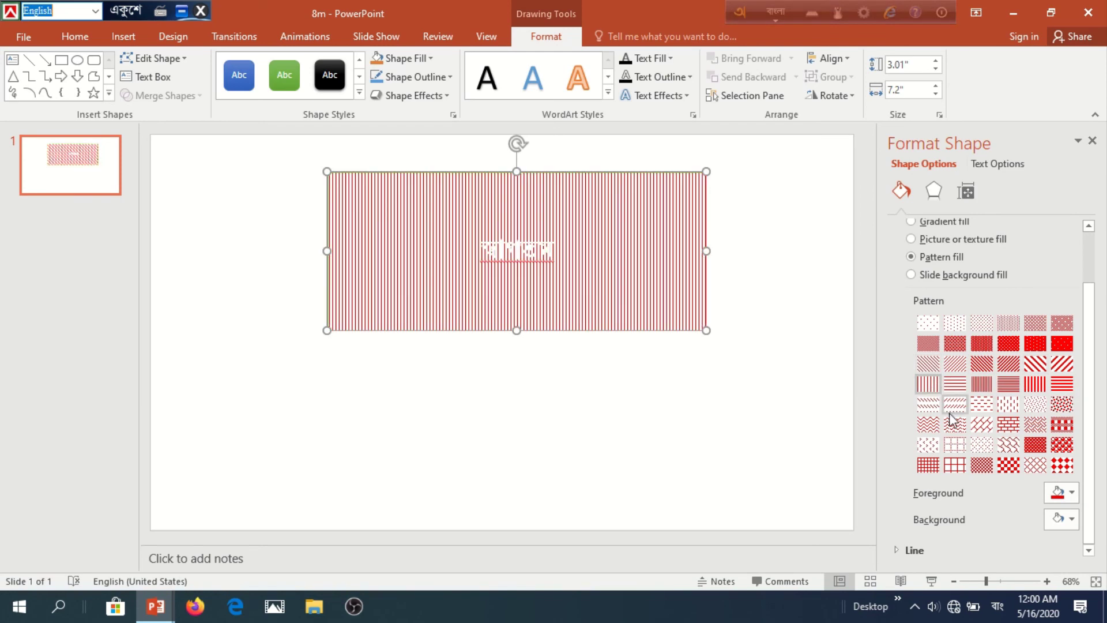
{"action": "left_click", "coordinate": [955, 424]}
{"action": "left_click", "coordinate": [981, 424]}
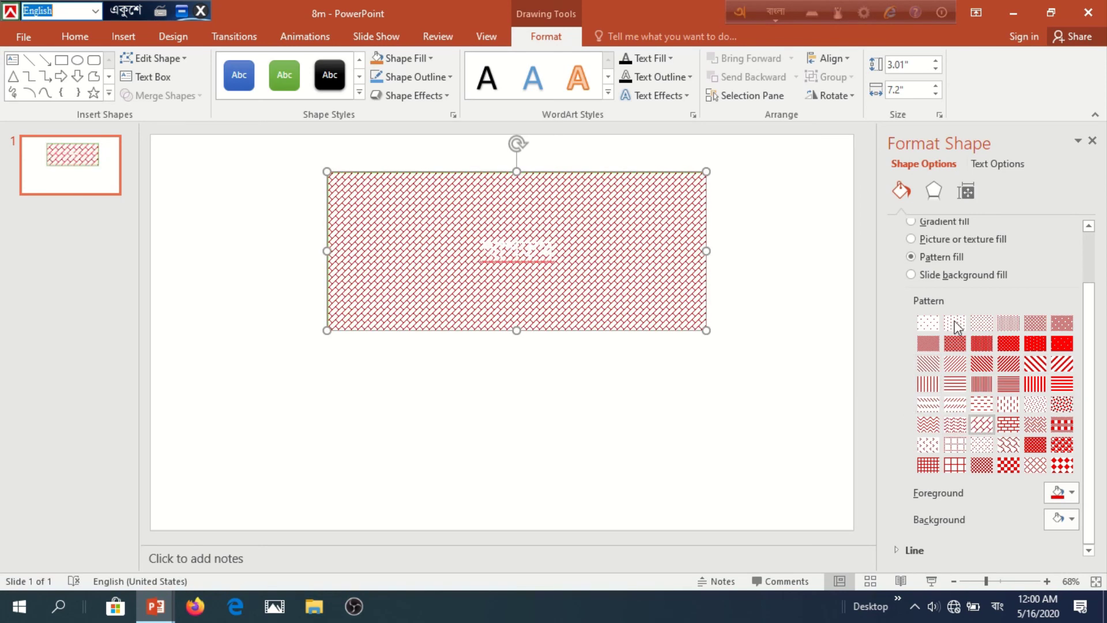
{"action": "scroll", "coordinate": [1091, 350], "scroll_direction": "up", "scroll_amount": 2}
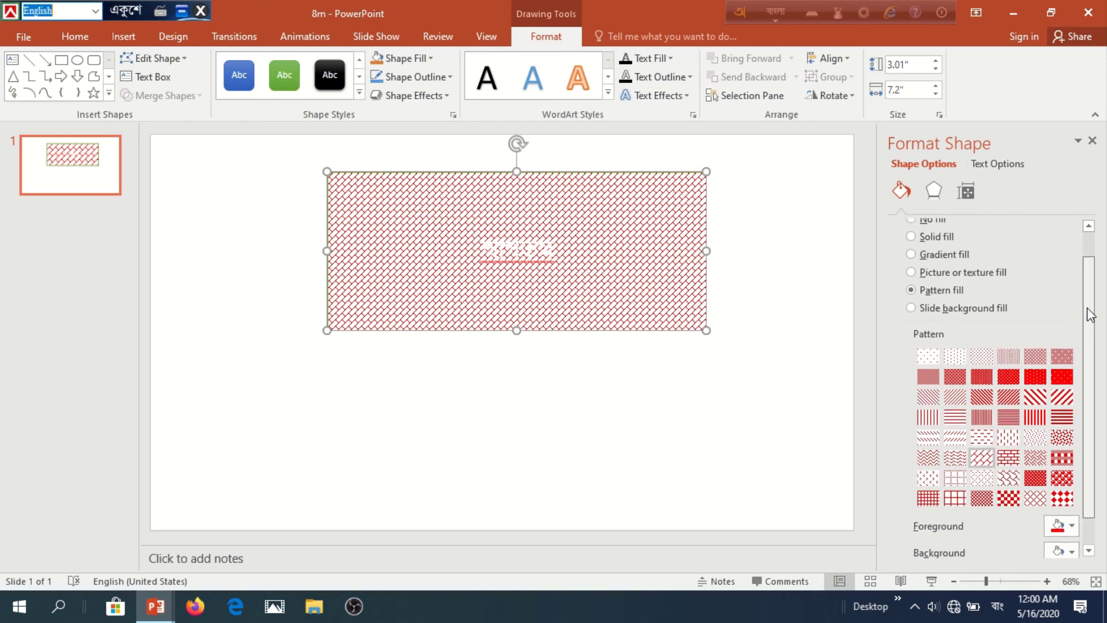
{"action": "scroll", "coordinate": [1091, 350], "scroll_direction": "up", "scroll_amount": 1}
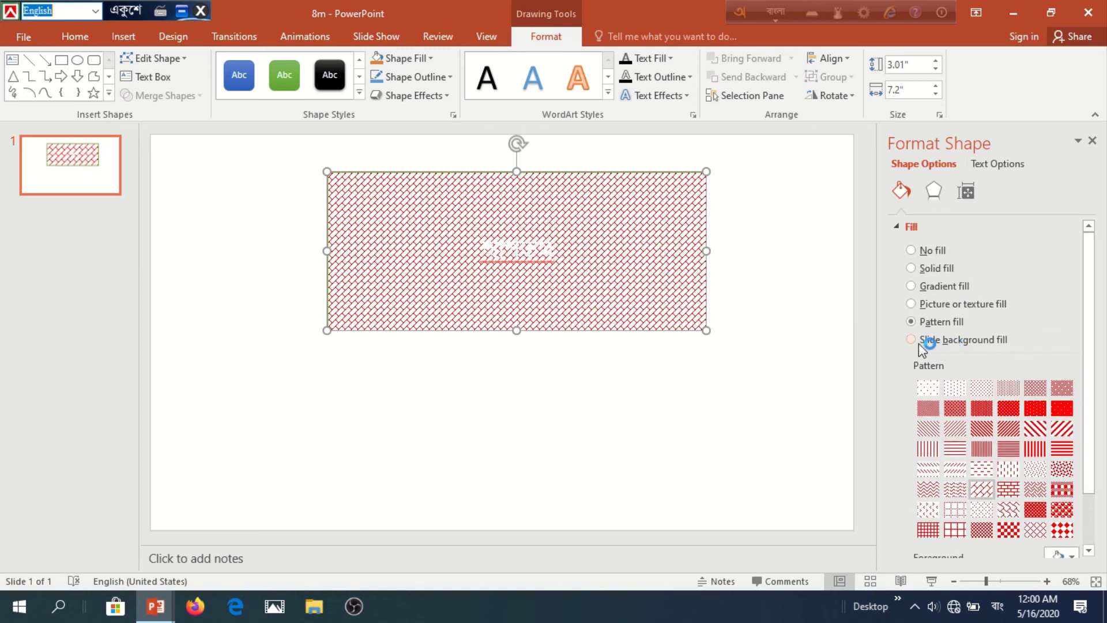
Step: Set the rectangle to No fill and give স্বাগতম the orange outlined Accent 2 WordArt style
{"action": "left_click", "coordinate": [911, 250]}
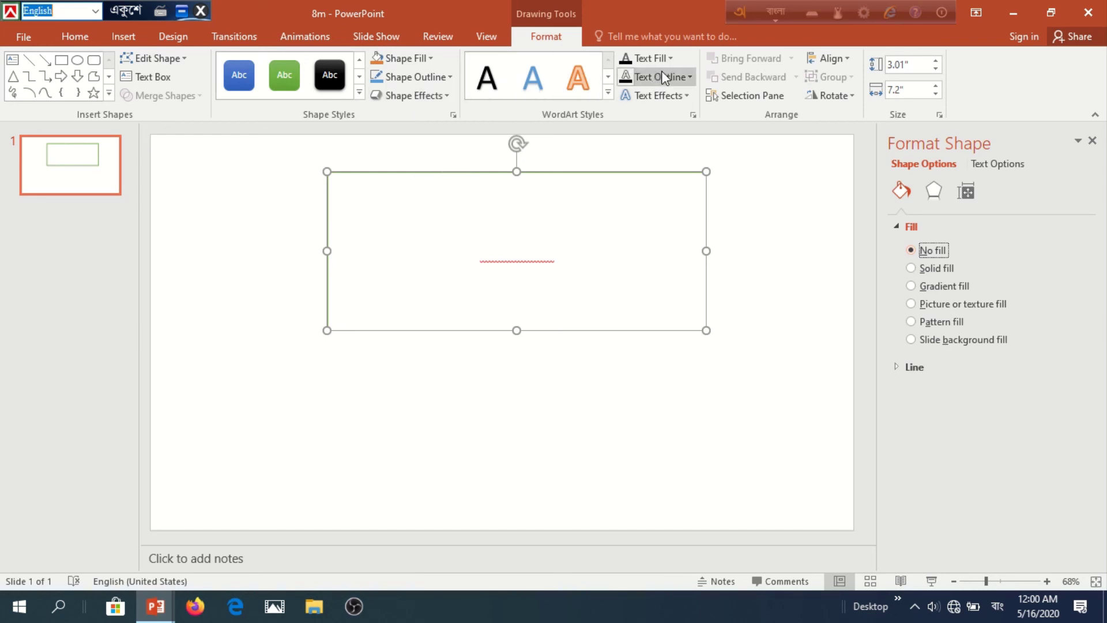
{"action": "left_click", "coordinate": [490, 86]}
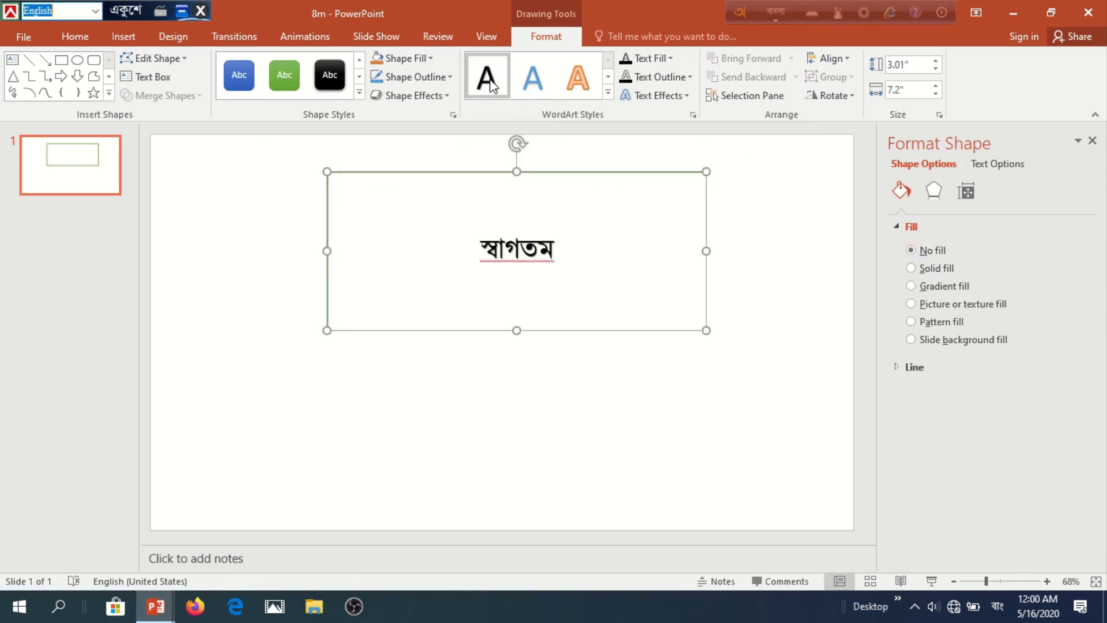
{"action": "left_click", "coordinate": [536, 87]}
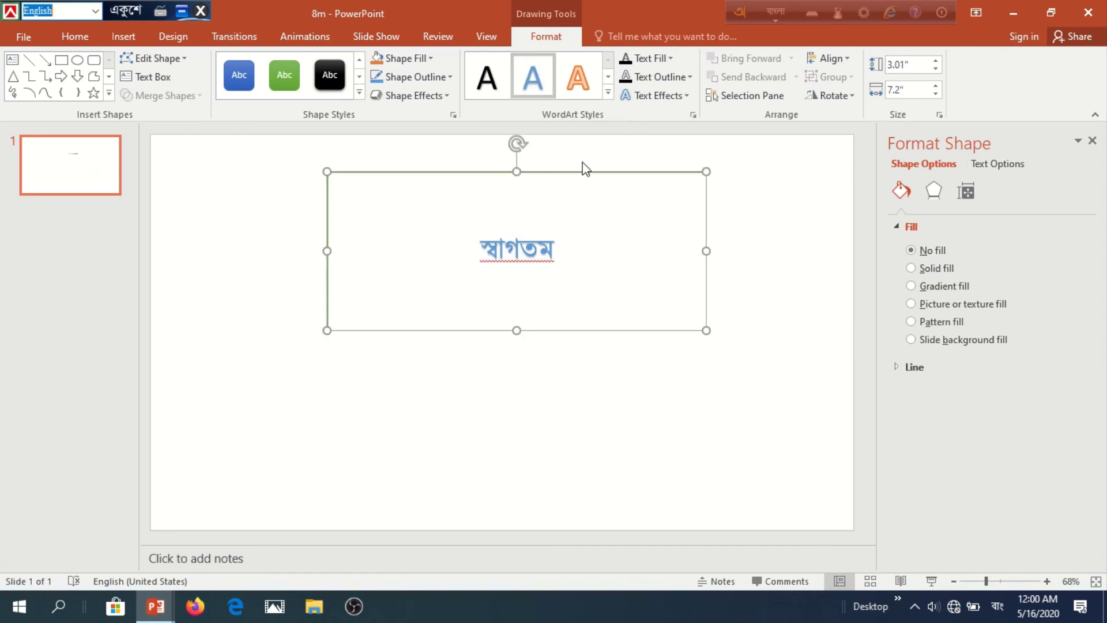
{"action": "left_click", "coordinate": [584, 87]}
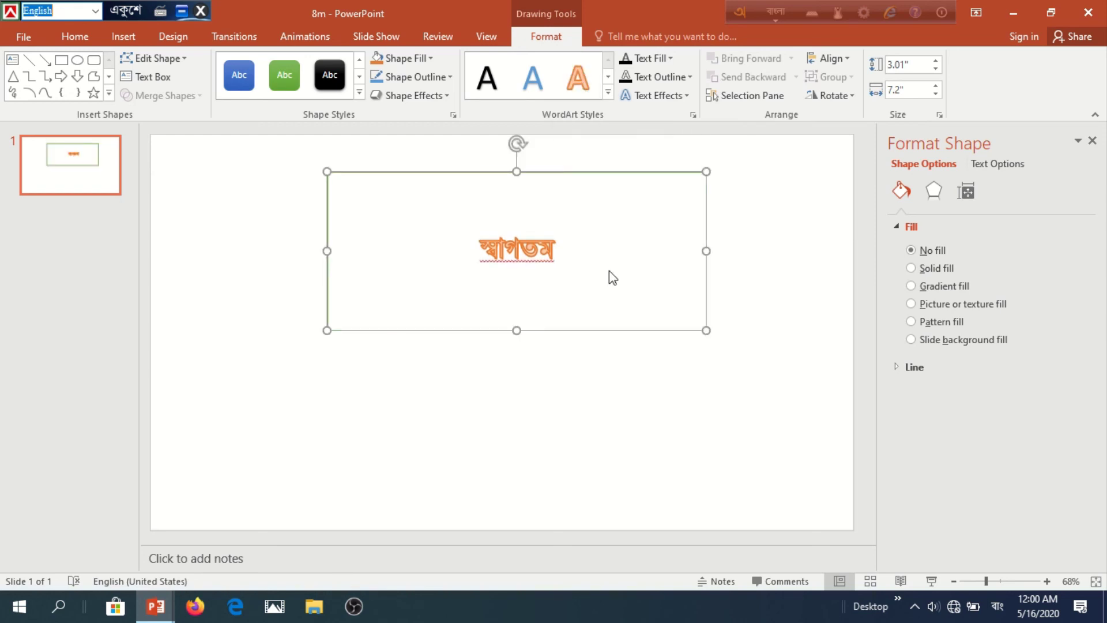
Step: Select স্বাগতম and set its font size to 54
{"action": "left_click_drag", "start_coordinate": [487, 248], "coordinate": [577, 250]}
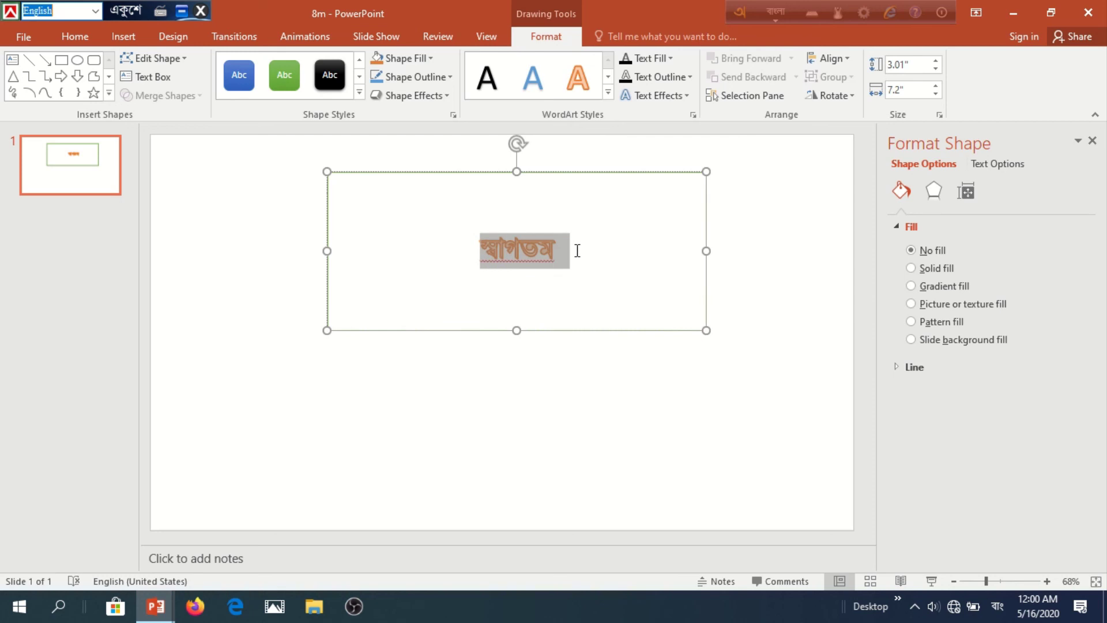
{"action": "left_click", "coordinate": [75, 36]}
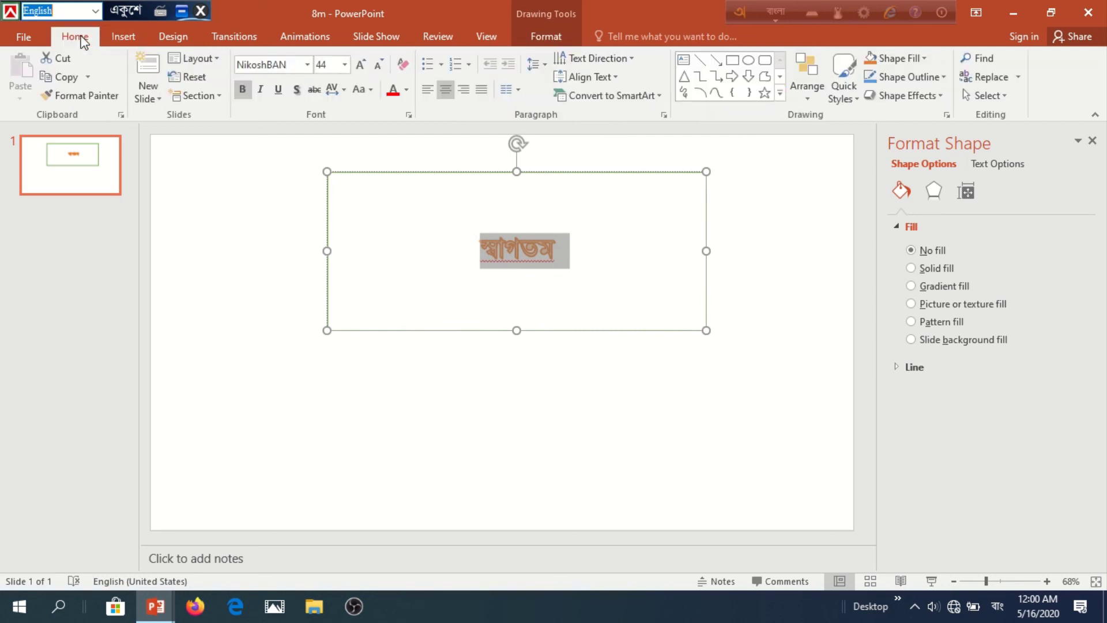
{"action": "left_click", "coordinate": [345, 64]}
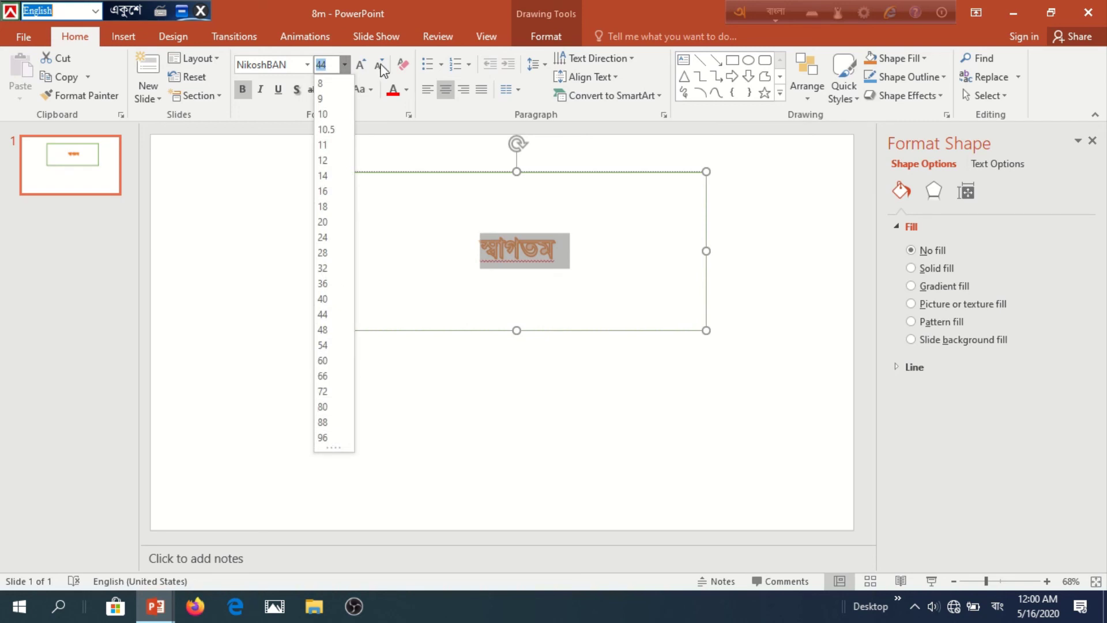
{"action": "left_click", "coordinate": [362, 64]}
{"action": "left_click", "coordinate": [363, 65]}
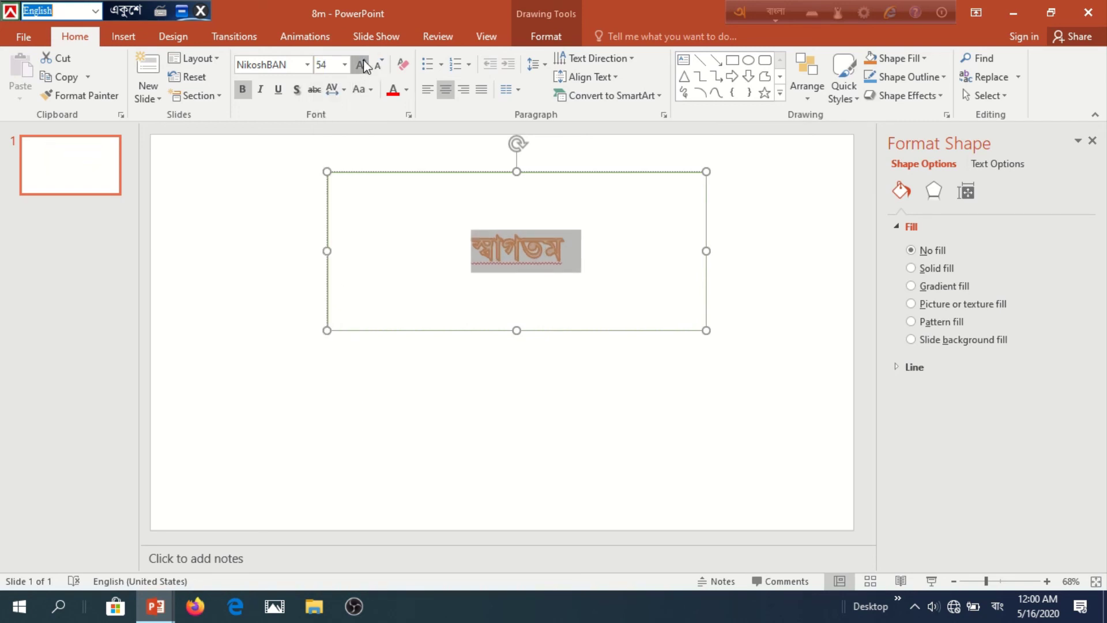
Step: Grow the text up to 239, then settle on font size 199 so it fits one line
{"action": "left_click", "coordinate": [362, 65]}
{"action": "left_click", "coordinate": [362, 64]}
{"action": "left_click", "coordinate": [362, 65]}
{"action": "left_click", "coordinate": [361, 65]}
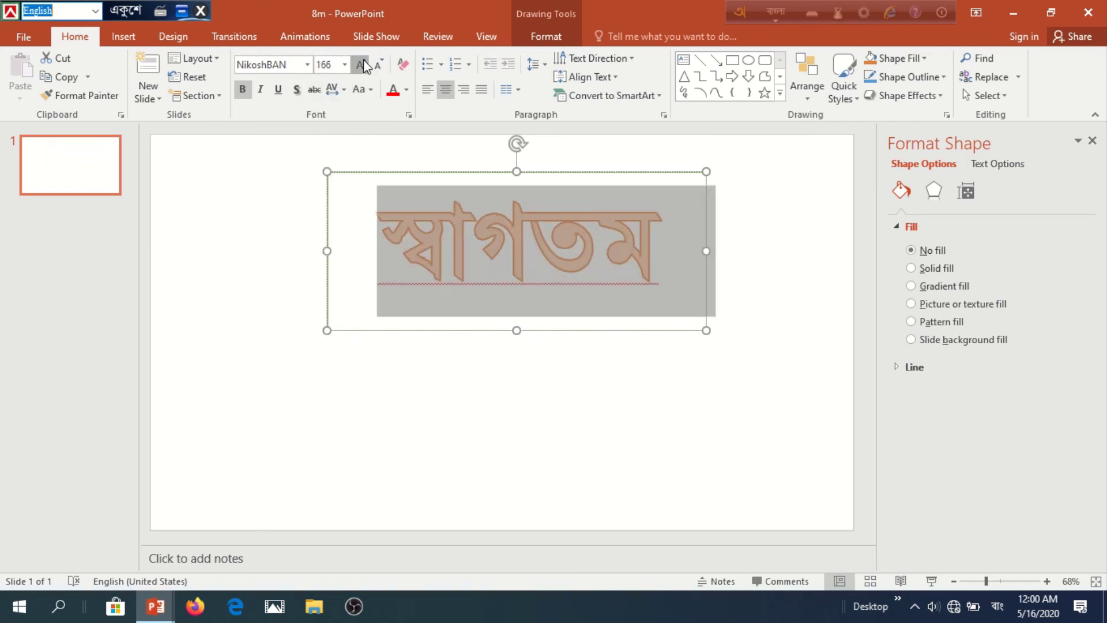
{"action": "left_click", "coordinate": [362, 65]}
{"action": "left_click", "coordinate": [362, 65]}
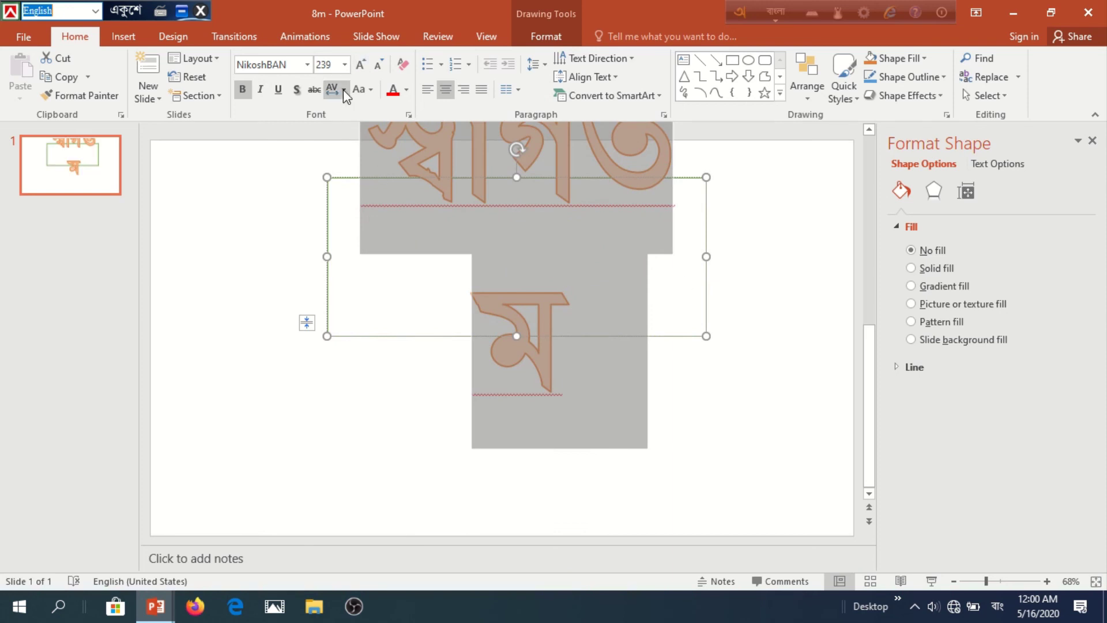
{"action": "left_click", "coordinate": [378, 65]}
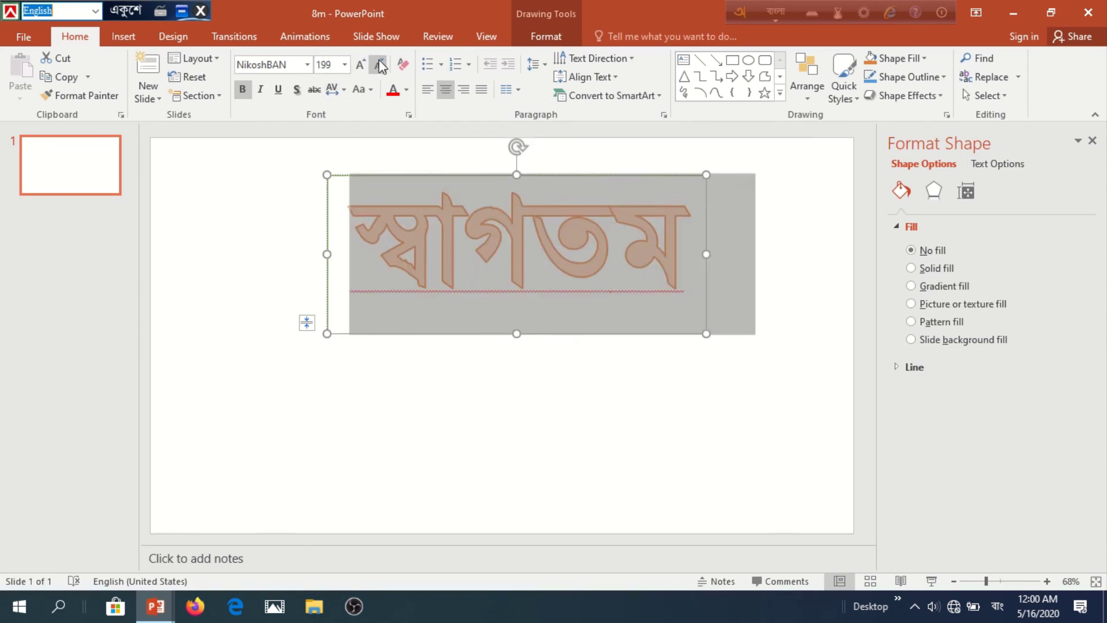
{"action": "left_click", "coordinate": [769, 275]}
{"action": "left_click", "coordinate": [488, 245]}
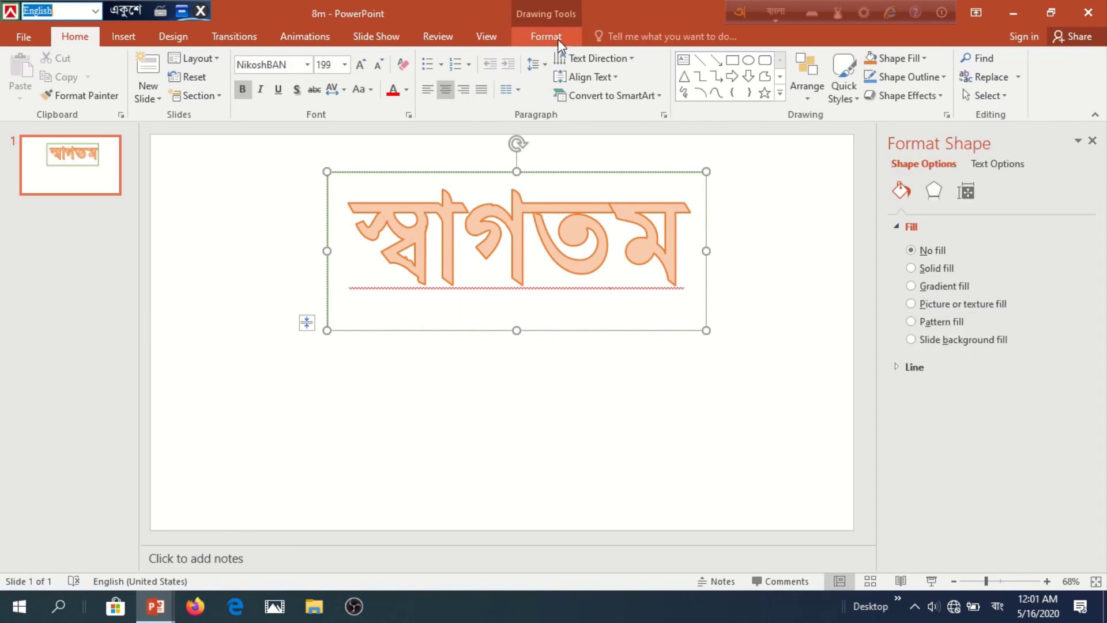
Step: Fill the স্বাগতম letters with the pink rose picture 2-54 from the Ittadi folder
{"action": "left_click", "coordinate": [548, 37]}
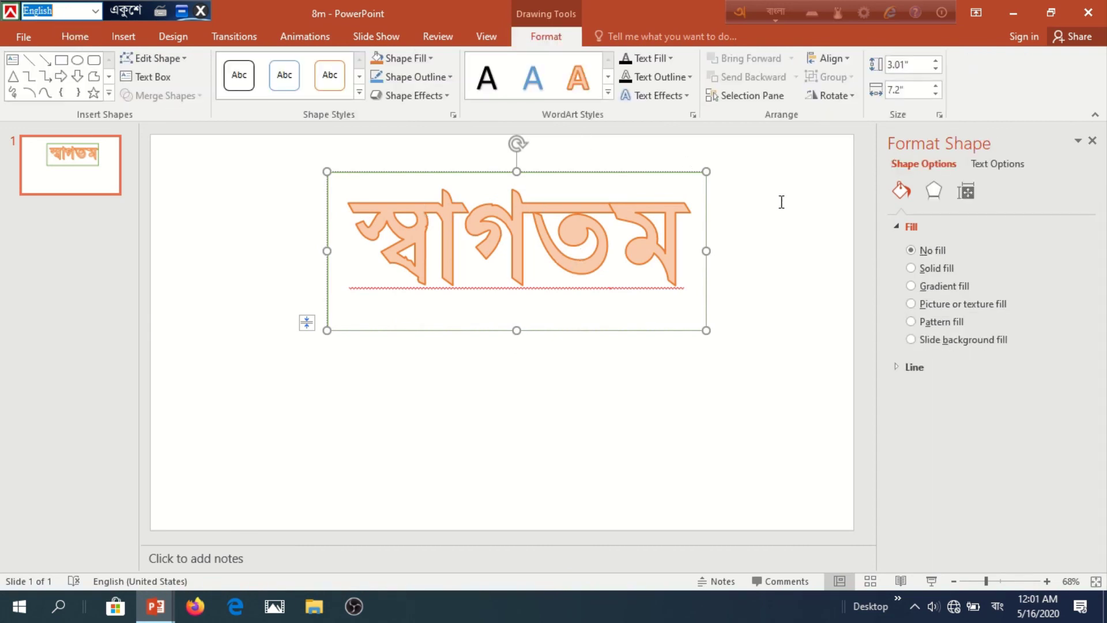
{"action": "left_click", "coordinate": [671, 58]}
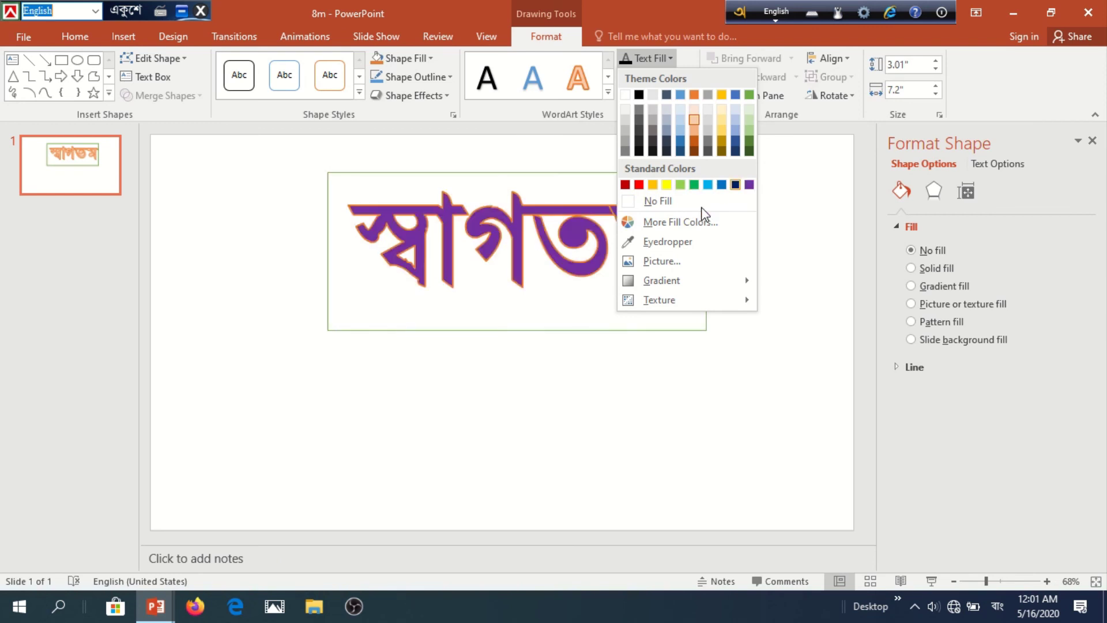
{"action": "left_click", "coordinate": [666, 267]}
{"action": "left_click", "coordinate": [548, 339]}
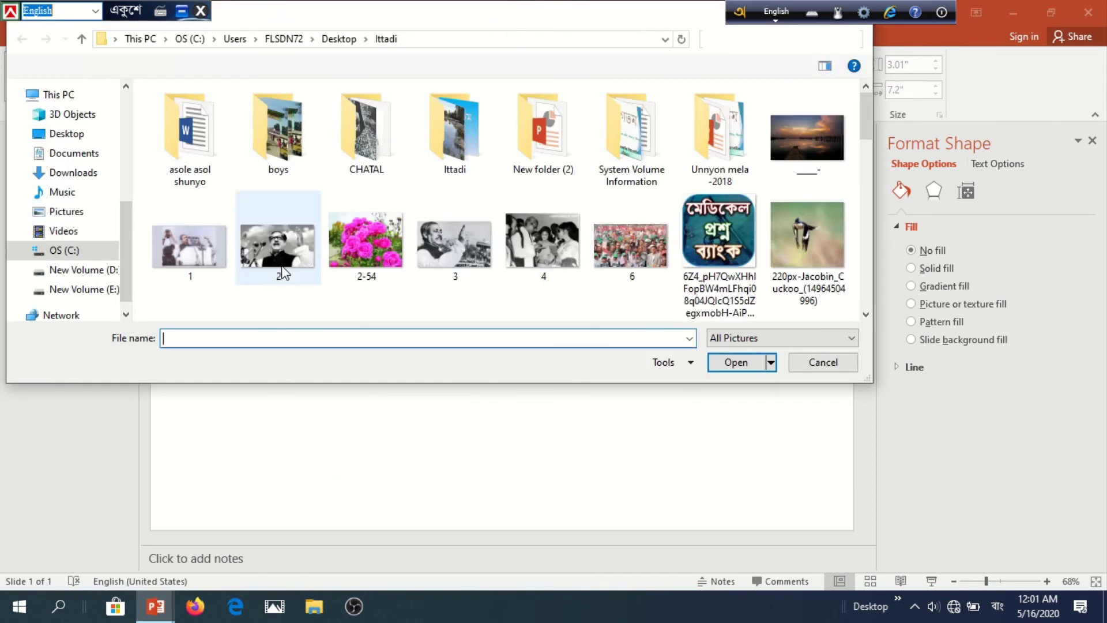
{"action": "left_click", "coordinate": [362, 245]}
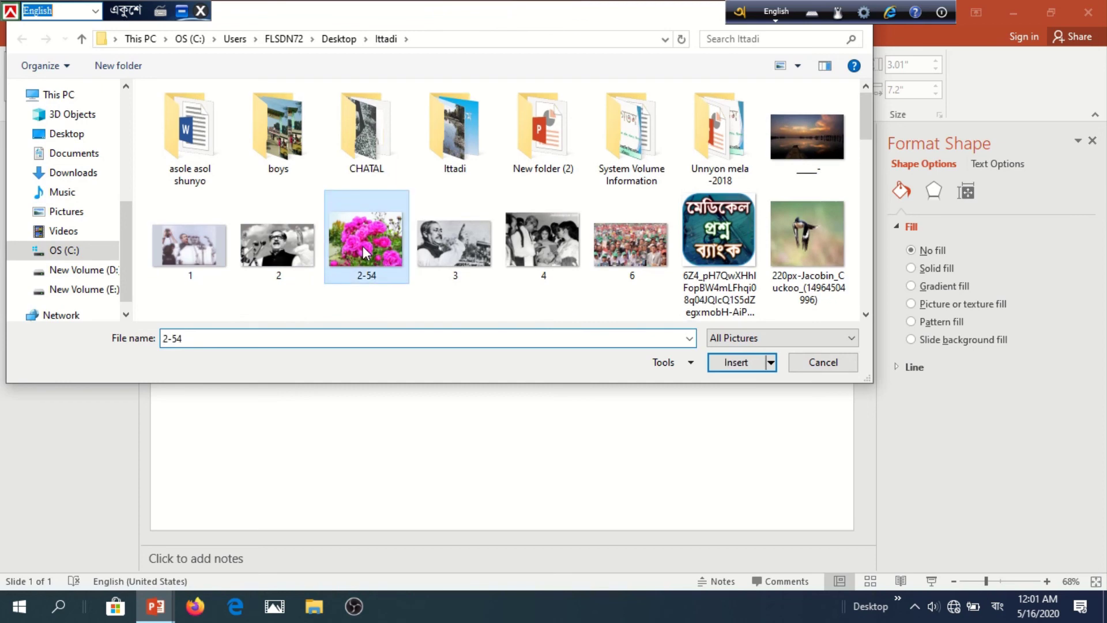
{"action": "left_click", "coordinate": [732, 363]}
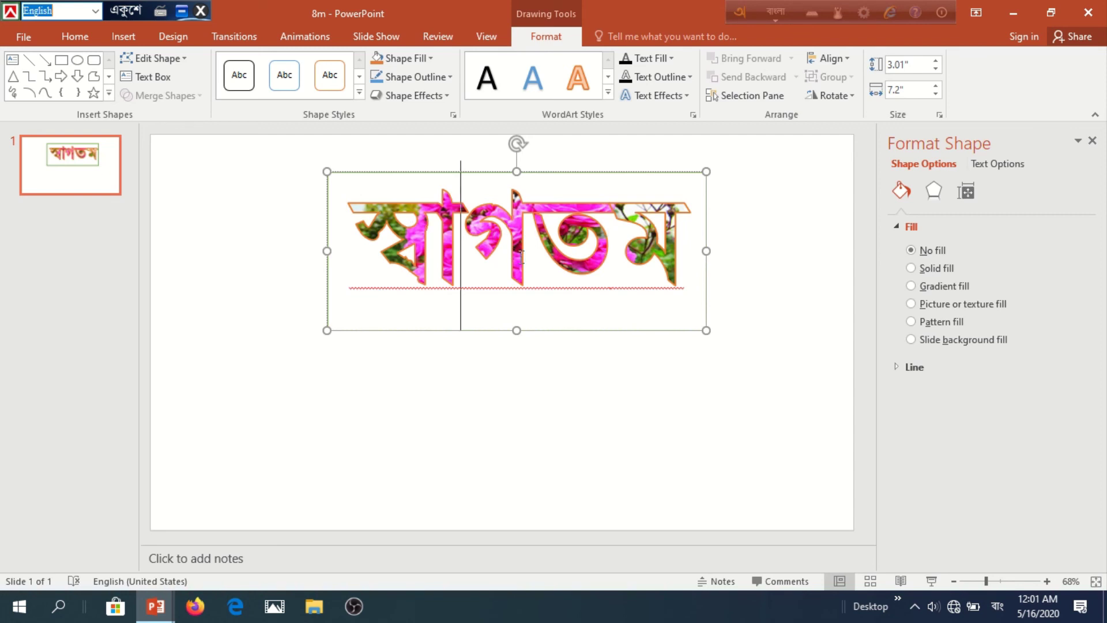
Step: Switch the স্বাগতম text fill to a gradient fill in the Format Shape pane
{"action": "left_click", "coordinate": [535, 173]}
{"action": "left_click", "coordinate": [671, 58]}
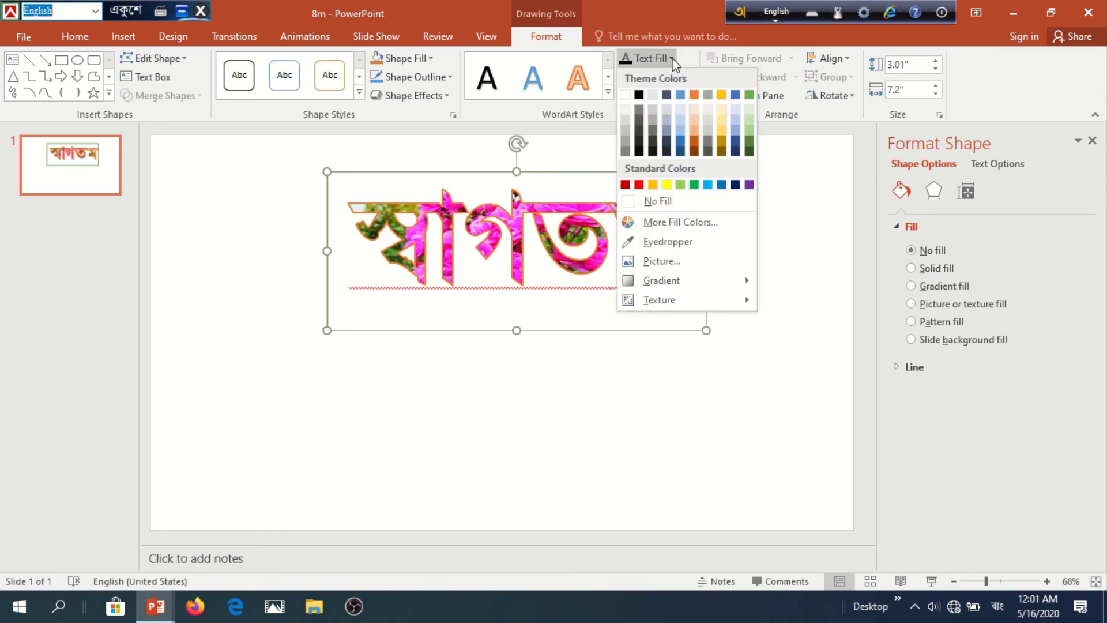
{"action": "mouse_move", "coordinate": [662, 280]}
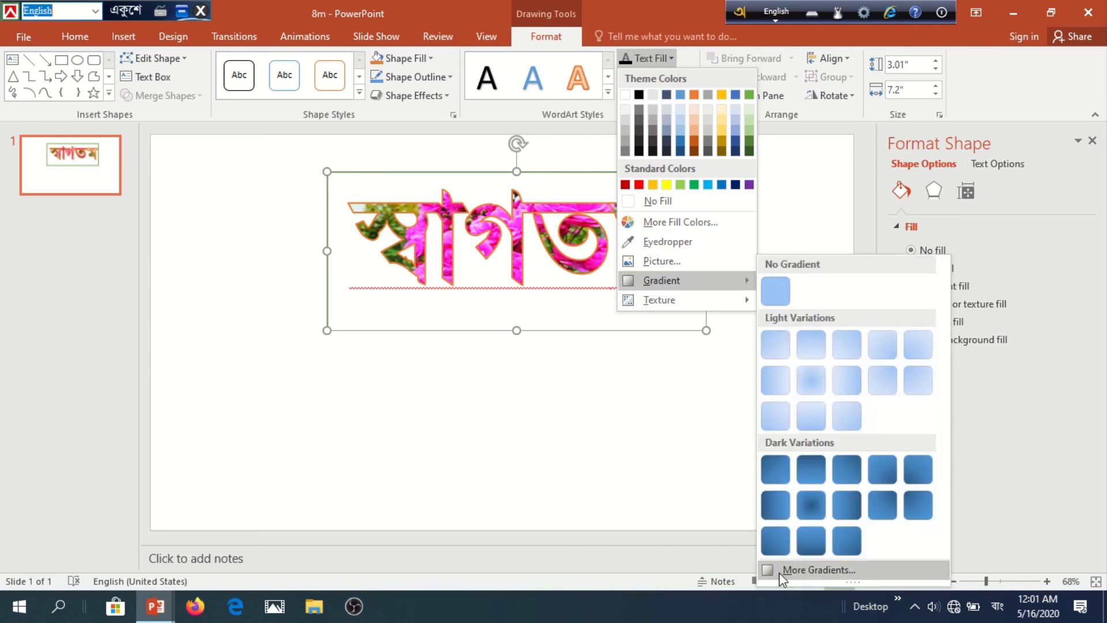
{"action": "left_click", "coordinate": [796, 571]}
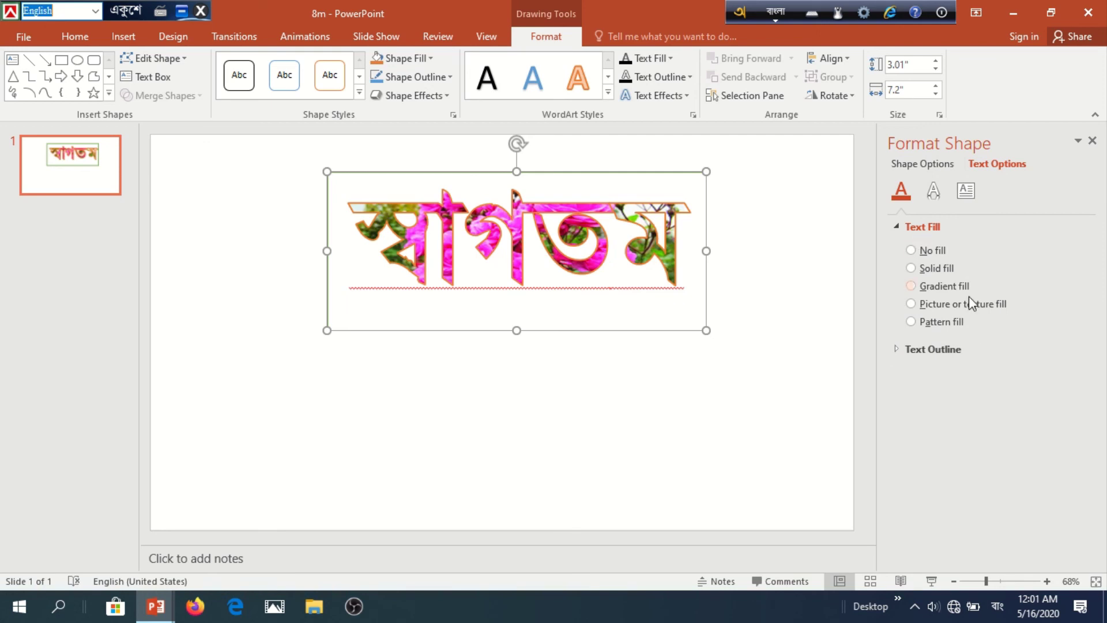
{"action": "left_click", "coordinate": [911, 268]}
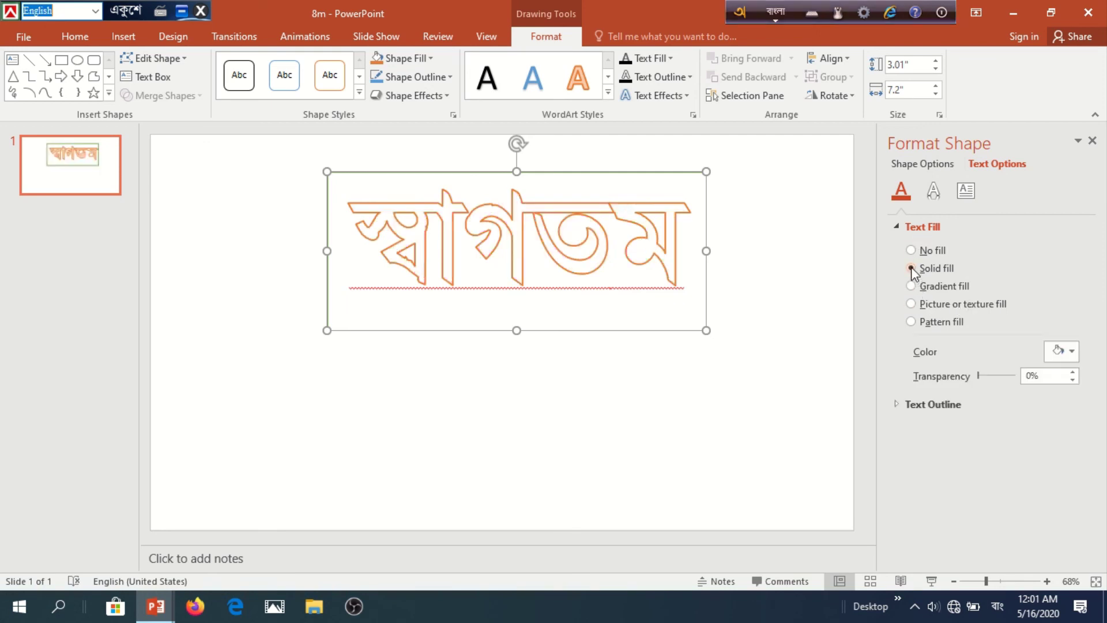
{"action": "left_click", "coordinate": [912, 284]}
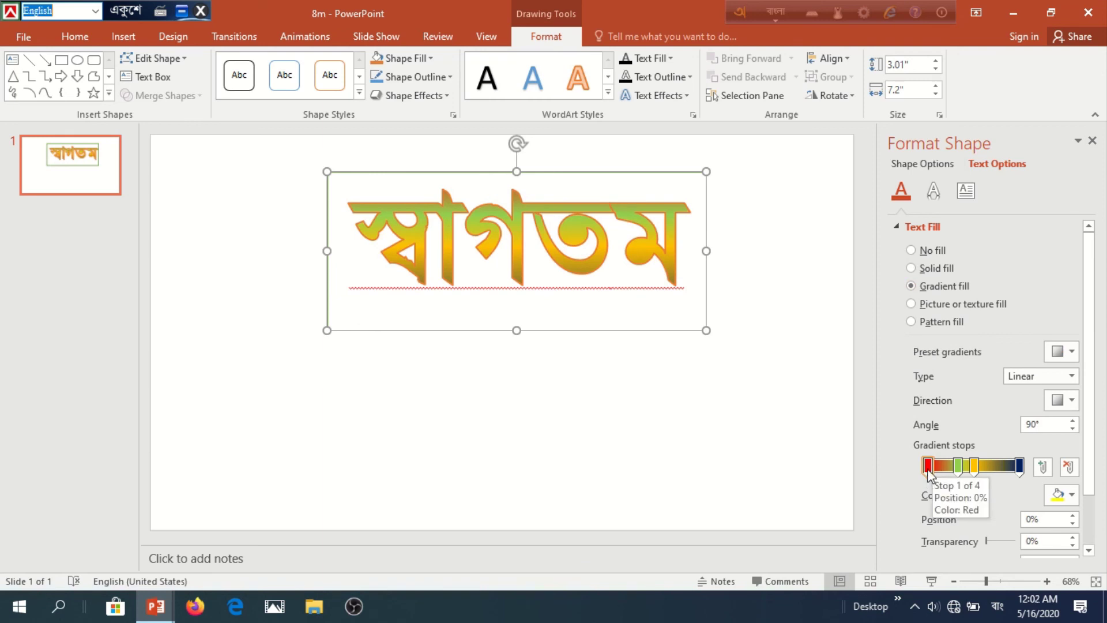
Step: Recolour the gradient stops dark blue, red and dark green
{"action": "left_click", "coordinate": [927, 466]}
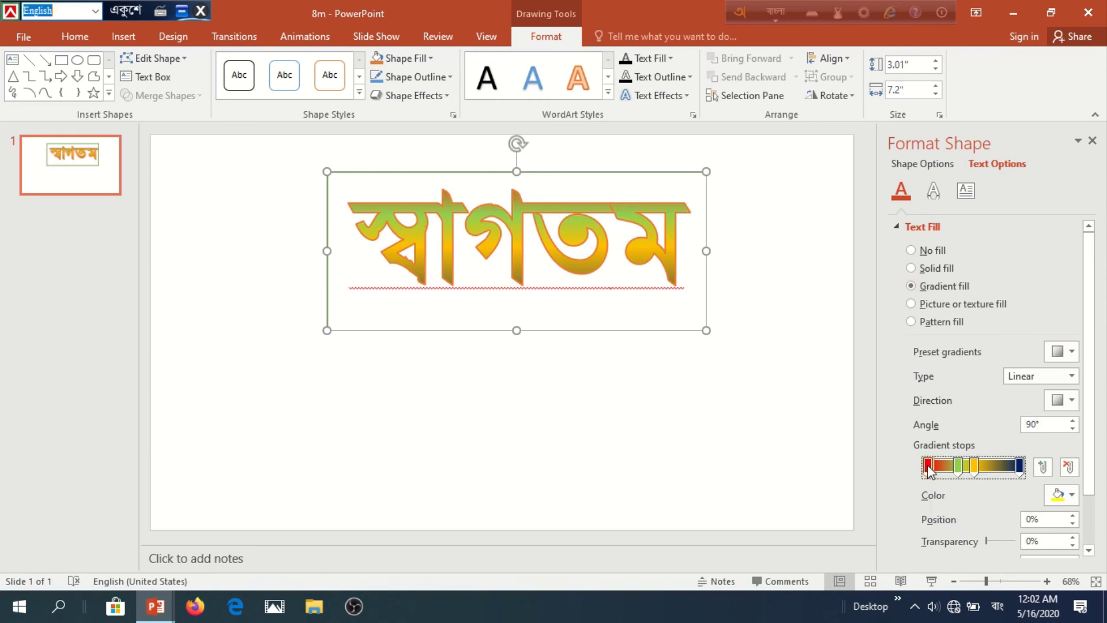
{"action": "left_click", "coordinate": [1070, 496]}
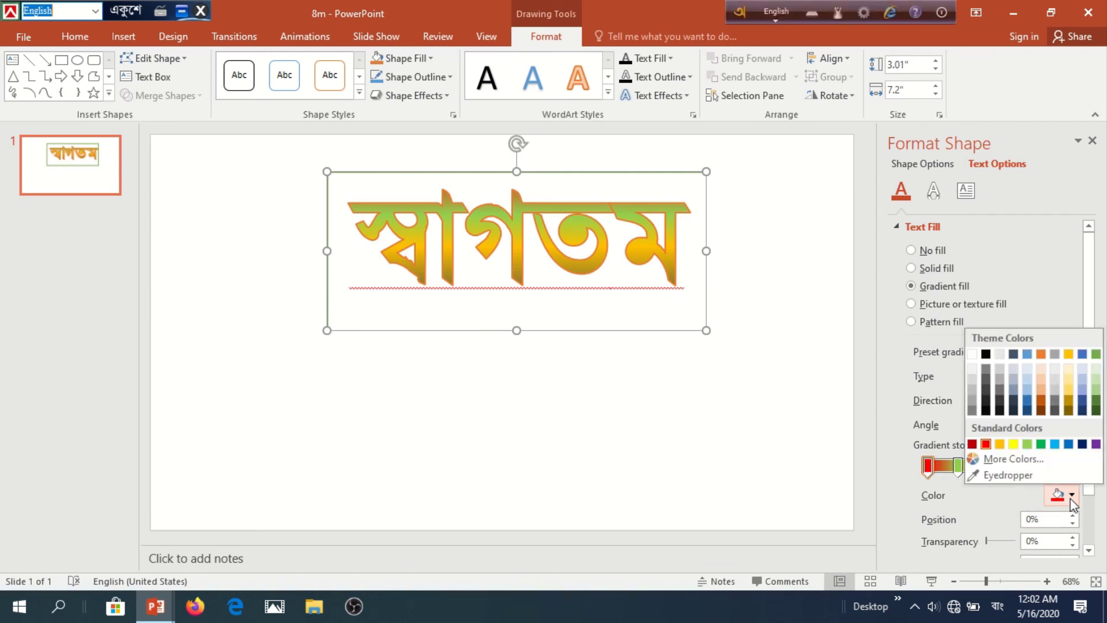
{"action": "left_click", "coordinate": [1080, 445]}
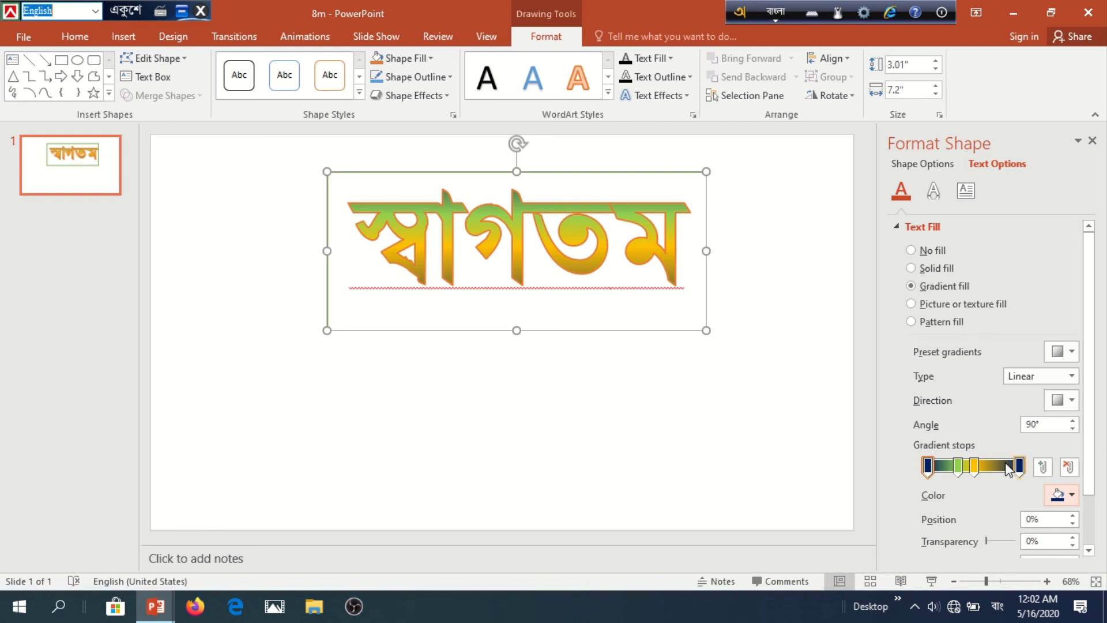
{"action": "left_click", "coordinate": [975, 465]}
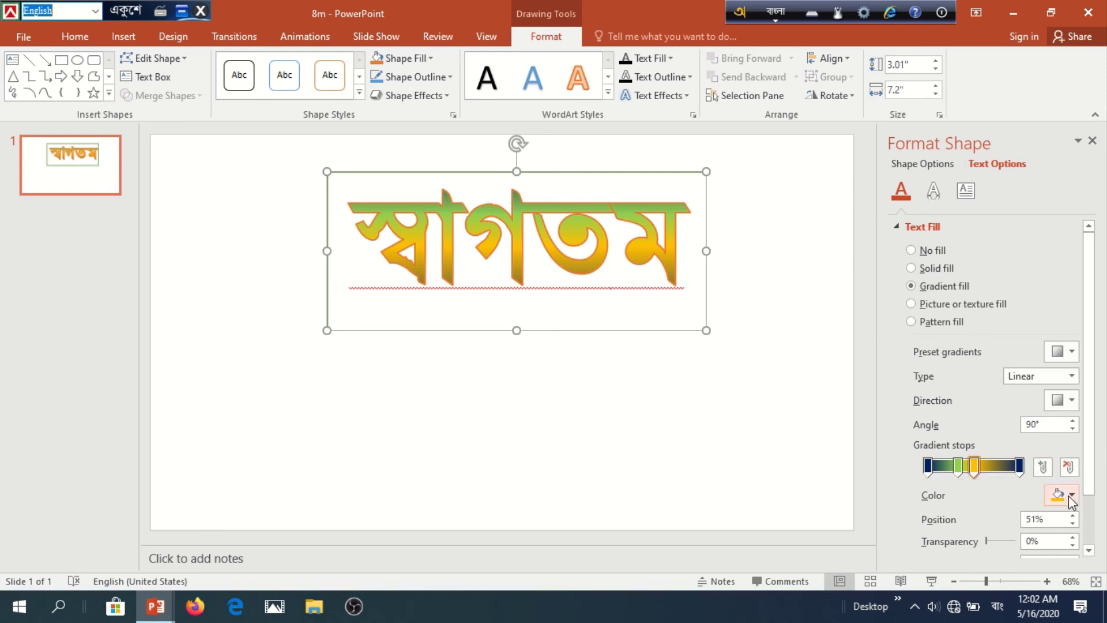
{"action": "left_click", "coordinate": [1068, 495]}
{"action": "left_click", "coordinate": [984, 444]}
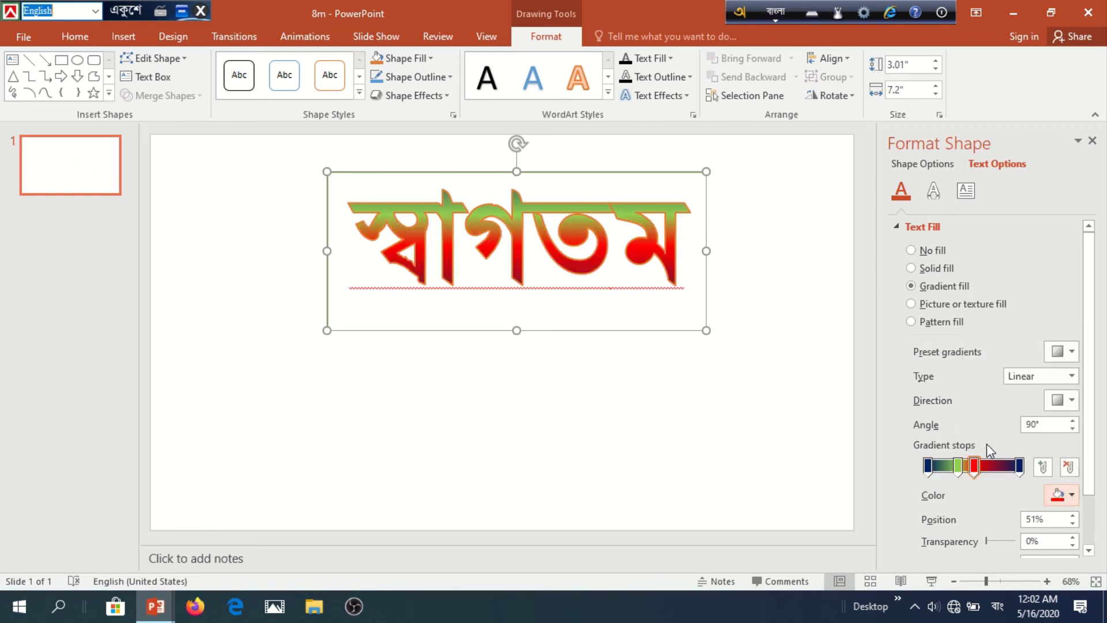
{"action": "left_click", "coordinate": [956, 468]}
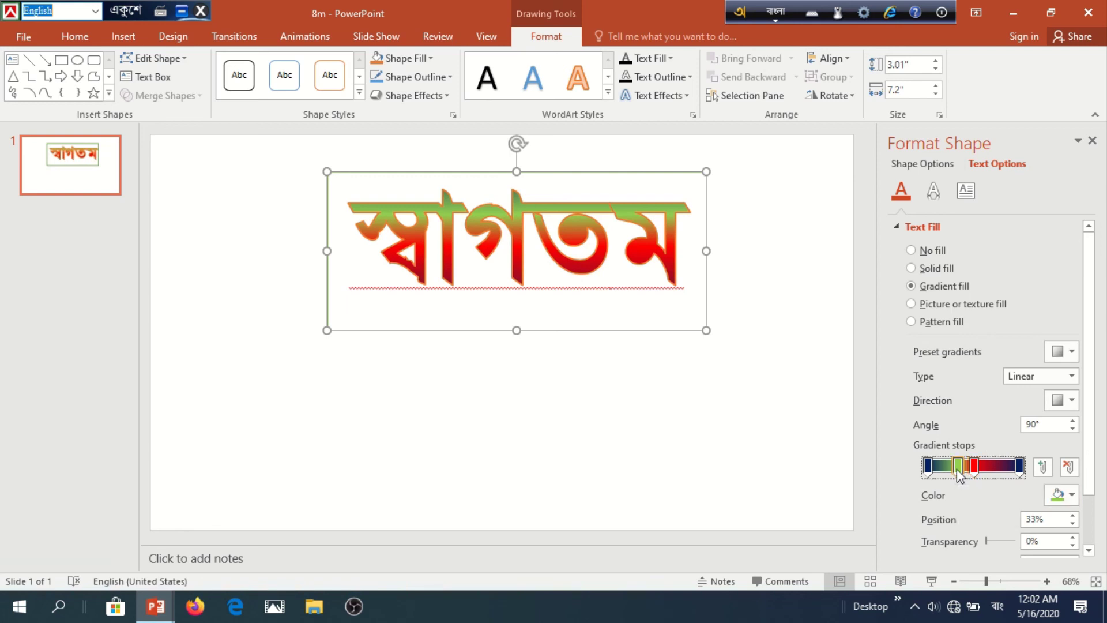
{"action": "left_click", "coordinate": [1071, 497]}
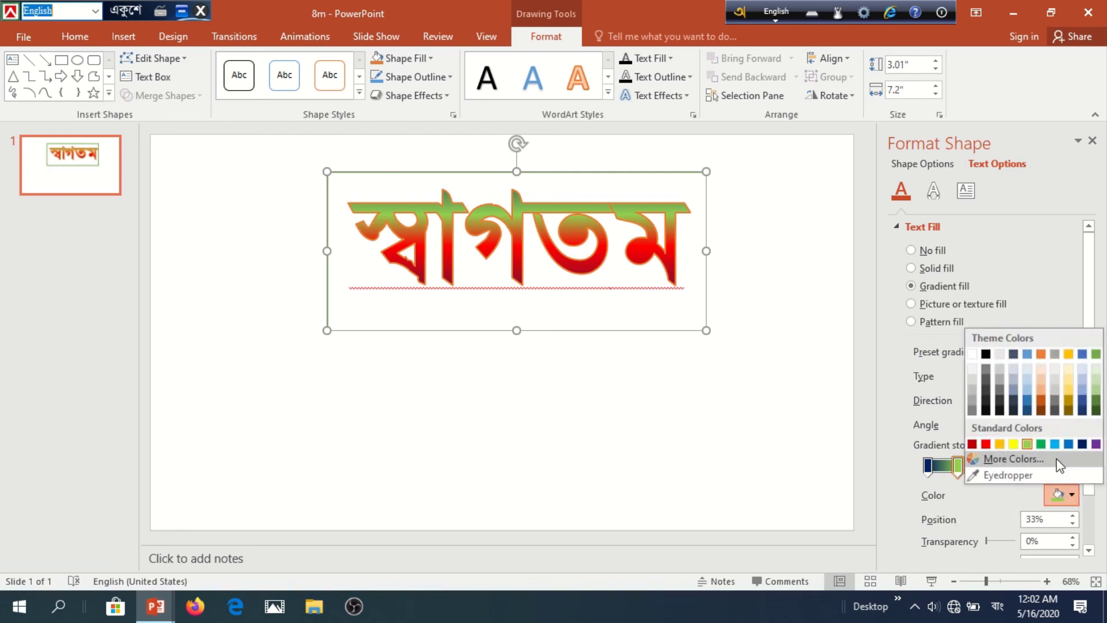
{"action": "left_click", "coordinate": [1095, 413]}
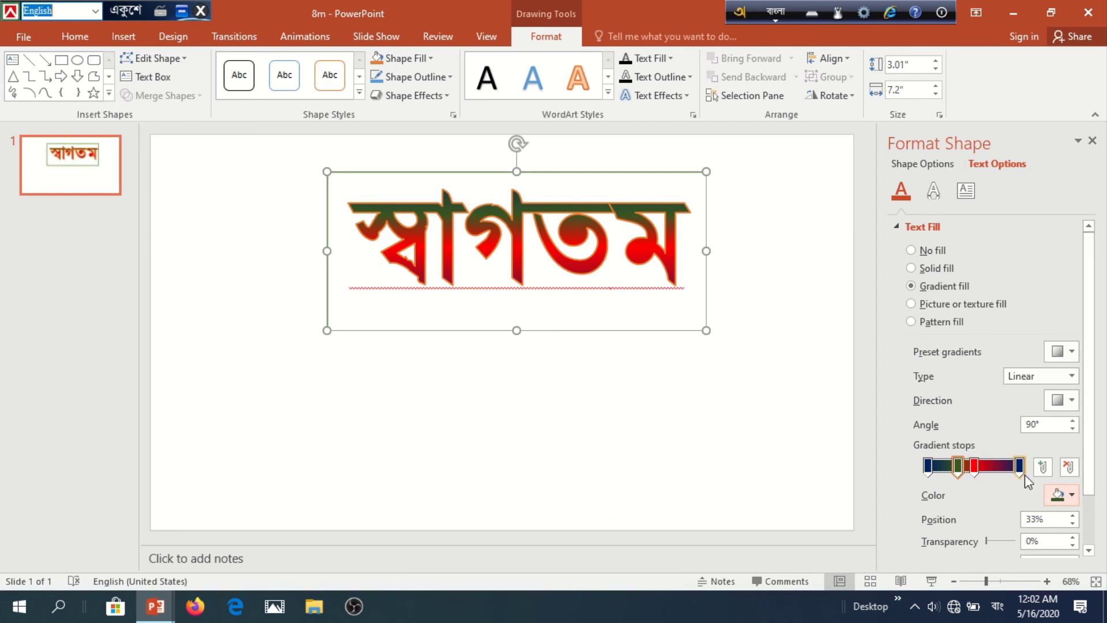
Step: Give স্বাগতম a texture fill, trying purple and green marble before choosing dark wood
{"action": "left_click", "coordinate": [911, 304]}
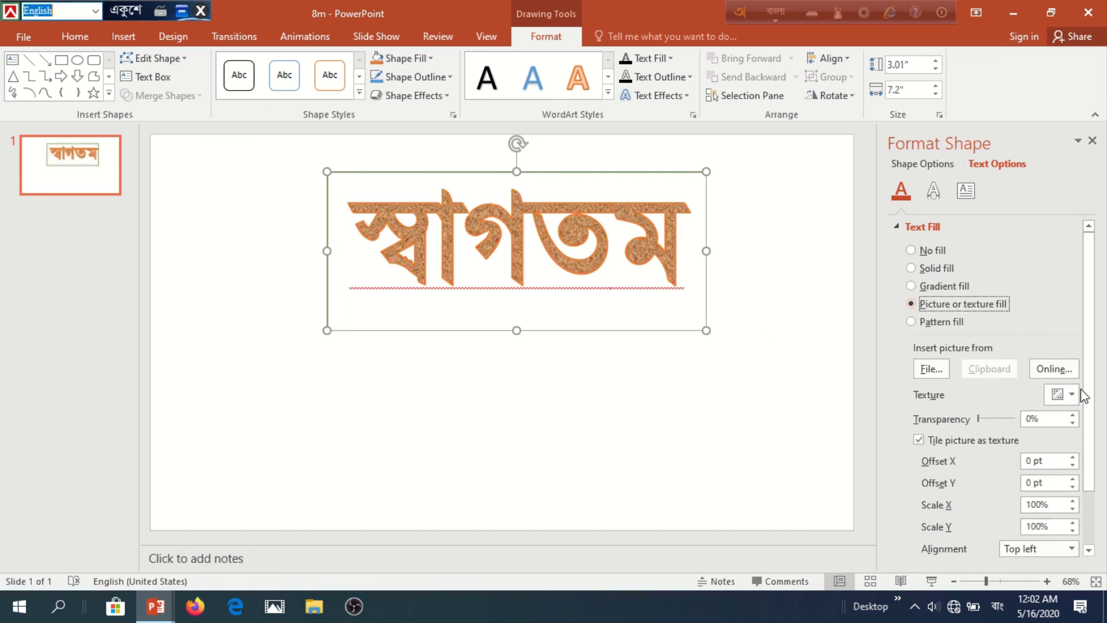
{"action": "left_click", "coordinate": [1071, 394]}
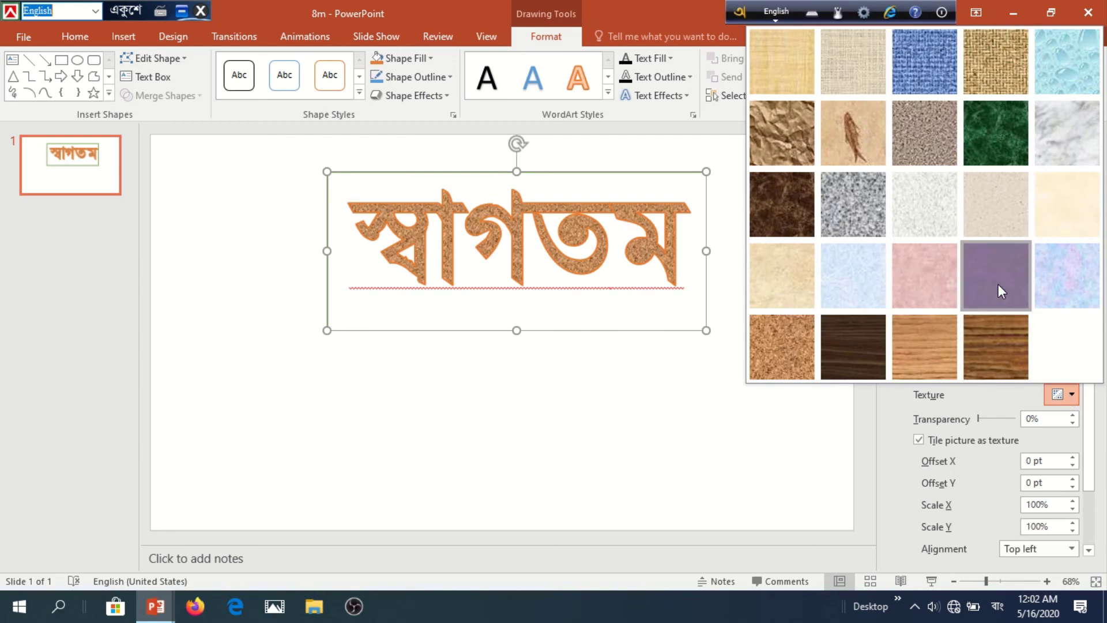
{"action": "left_click", "coordinate": [998, 284]}
{"action": "left_click", "coordinate": [1070, 395]}
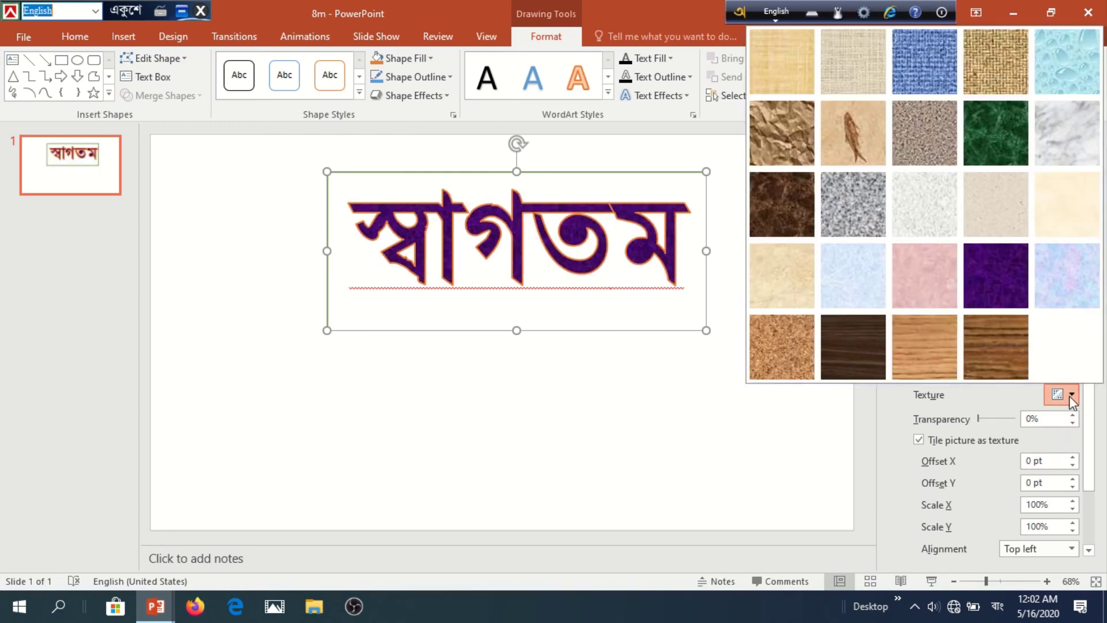
{"action": "left_click", "coordinate": [994, 137]}
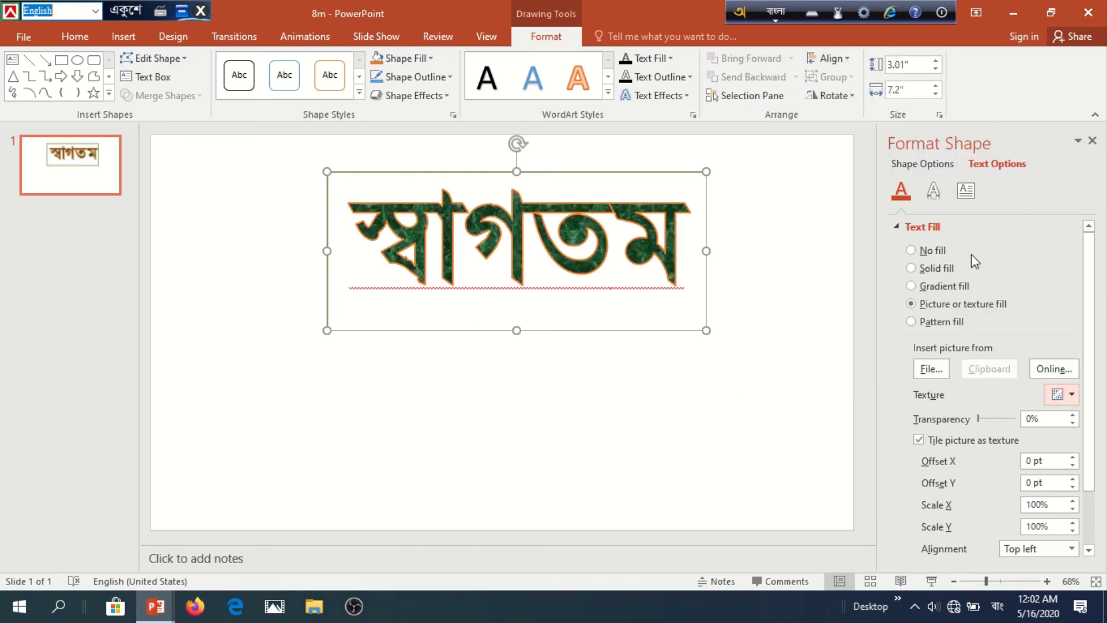
{"action": "left_click", "coordinate": [1072, 393]}
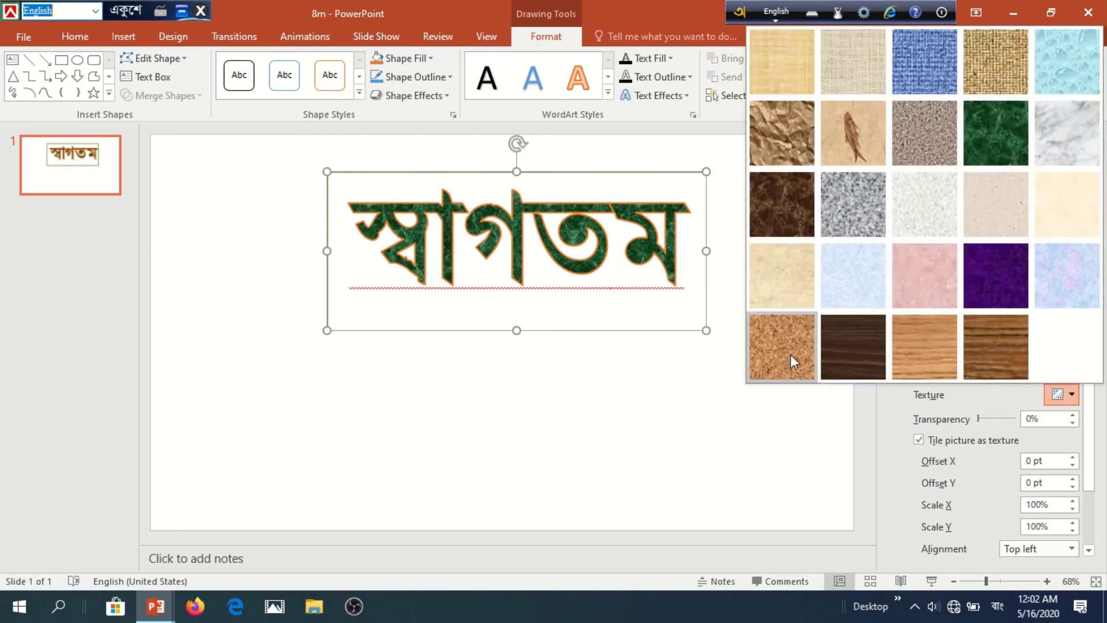
{"action": "left_click", "coordinate": [855, 347]}
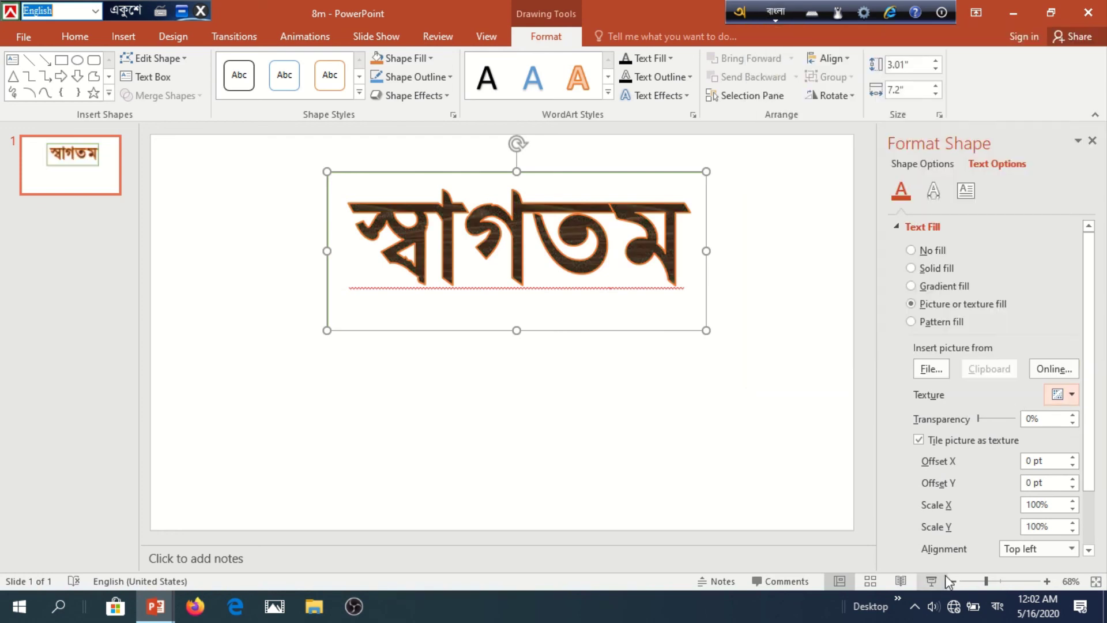
Step: Switch the text to a pattern fill, trying stripe and diamond patterns, with a red foreground
{"action": "left_click", "coordinate": [912, 321]}
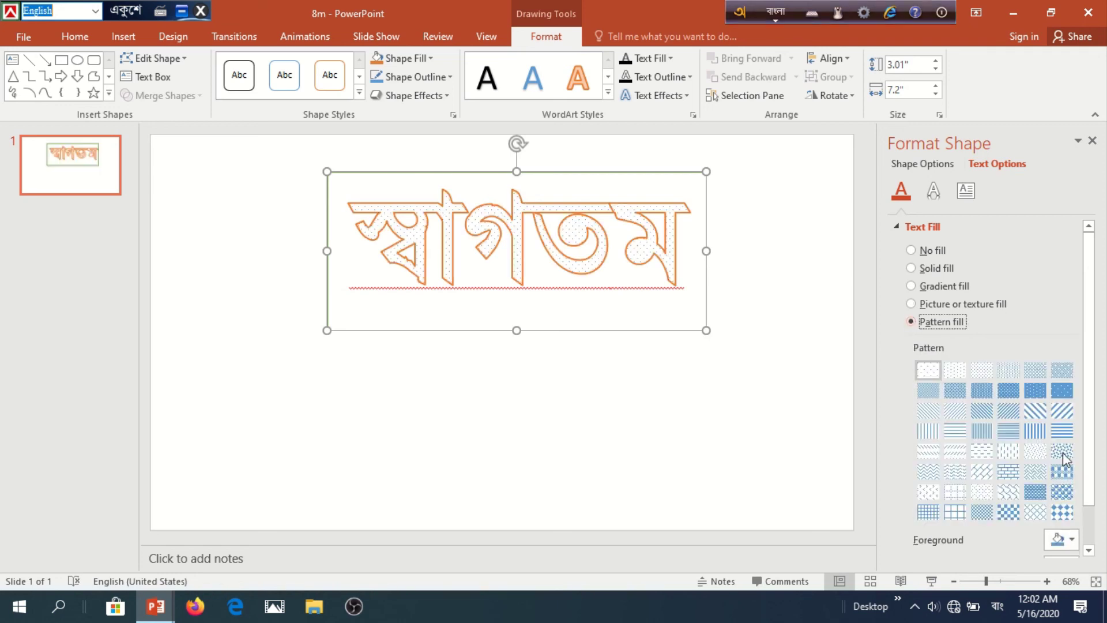
{"action": "left_click", "coordinate": [1063, 411]}
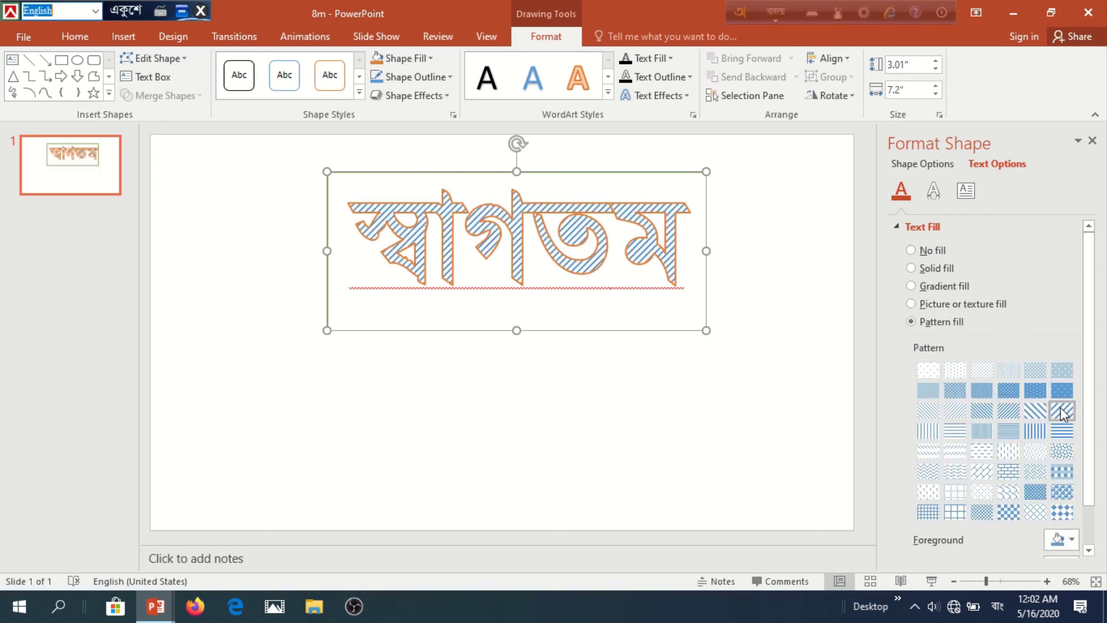
{"action": "left_click", "coordinate": [1059, 492]}
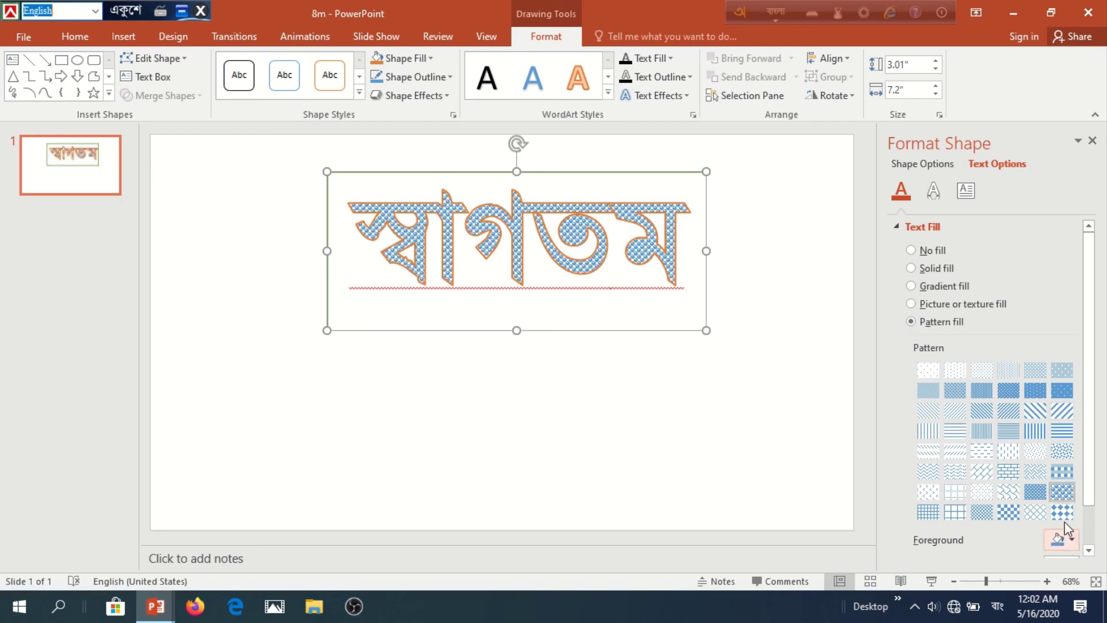
{"action": "left_click", "coordinate": [1062, 512]}
{"action": "left_click_drag", "start_coordinate": [1091, 479], "coordinate": [1089, 515]}
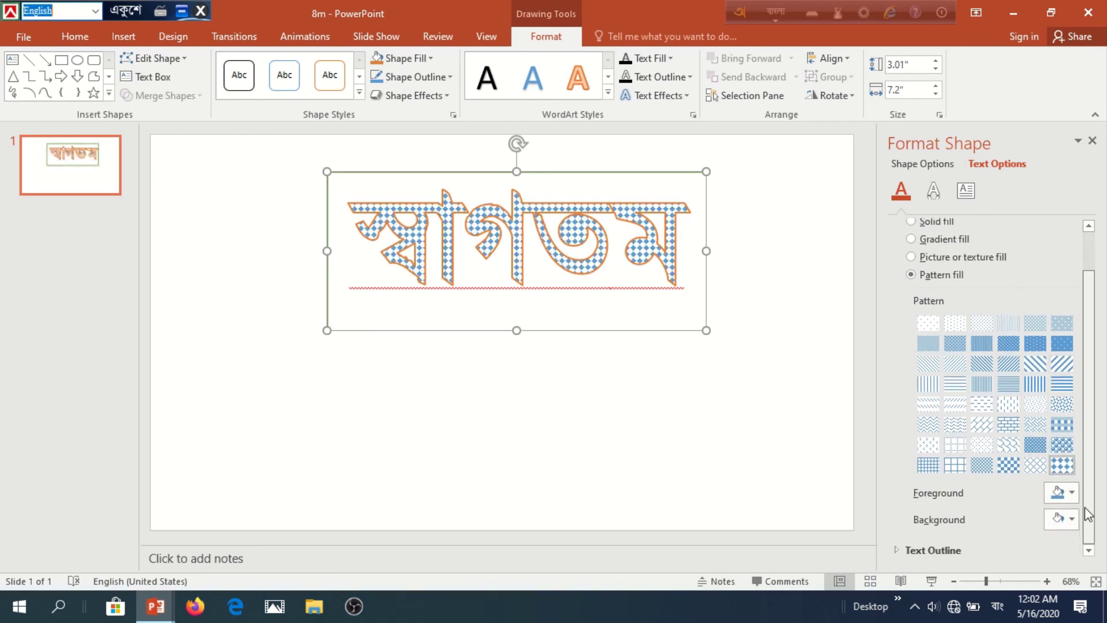
{"action": "left_click", "coordinate": [1072, 493]}
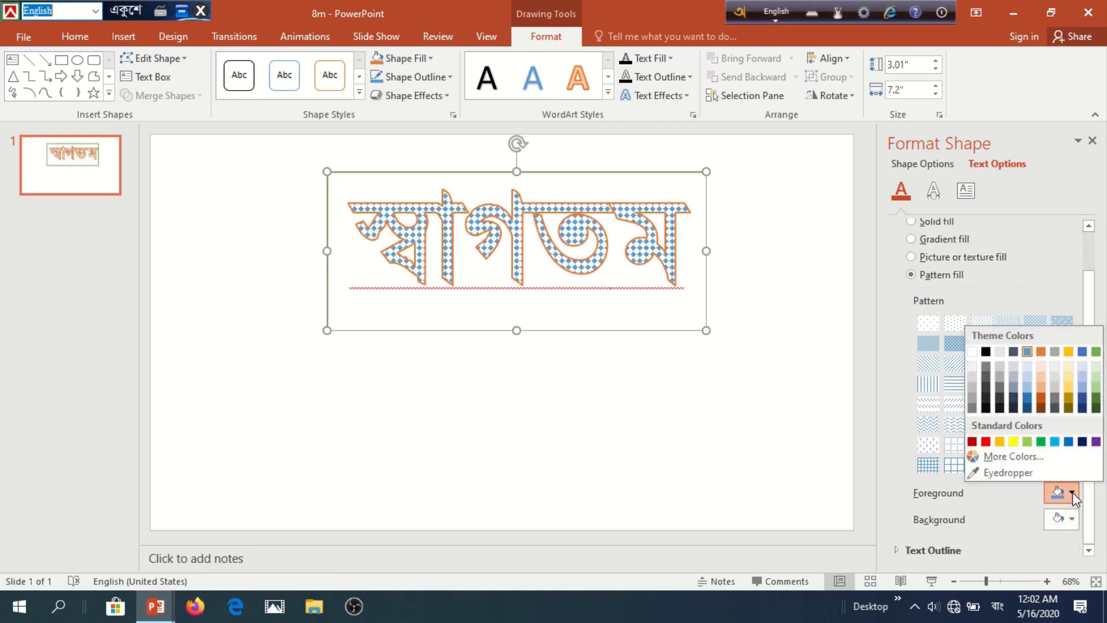
{"action": "left_click", "coordinate": [985, 441]}
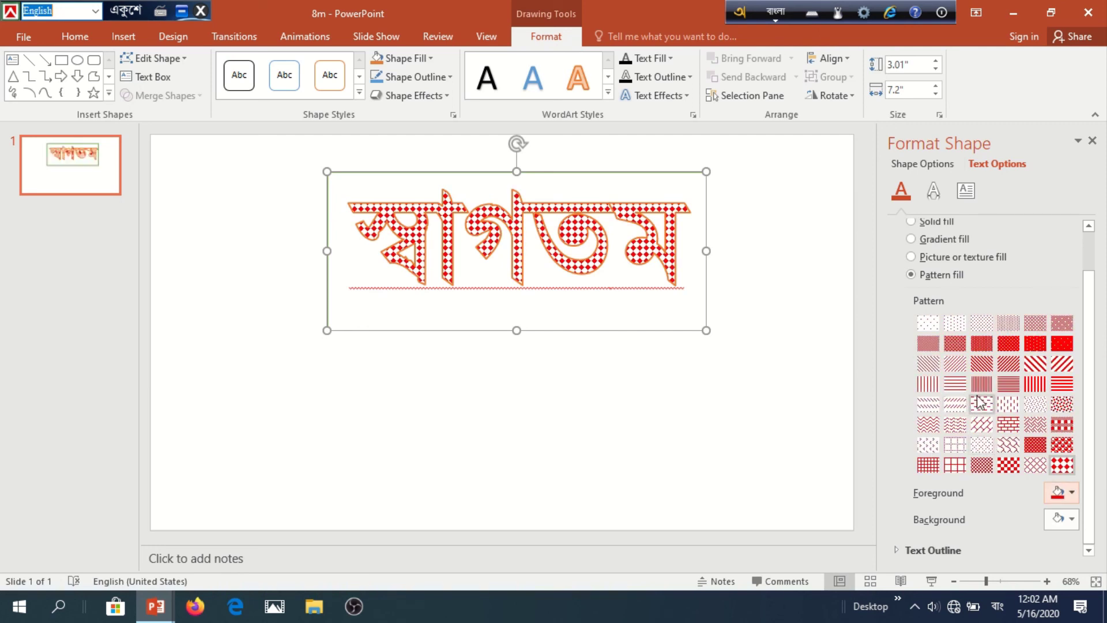
Step: Compare stripe and dotted red patterns, settling on the fine dotted-diamond pattern
{"action": "left_click", "coordinate": [990, 387]}
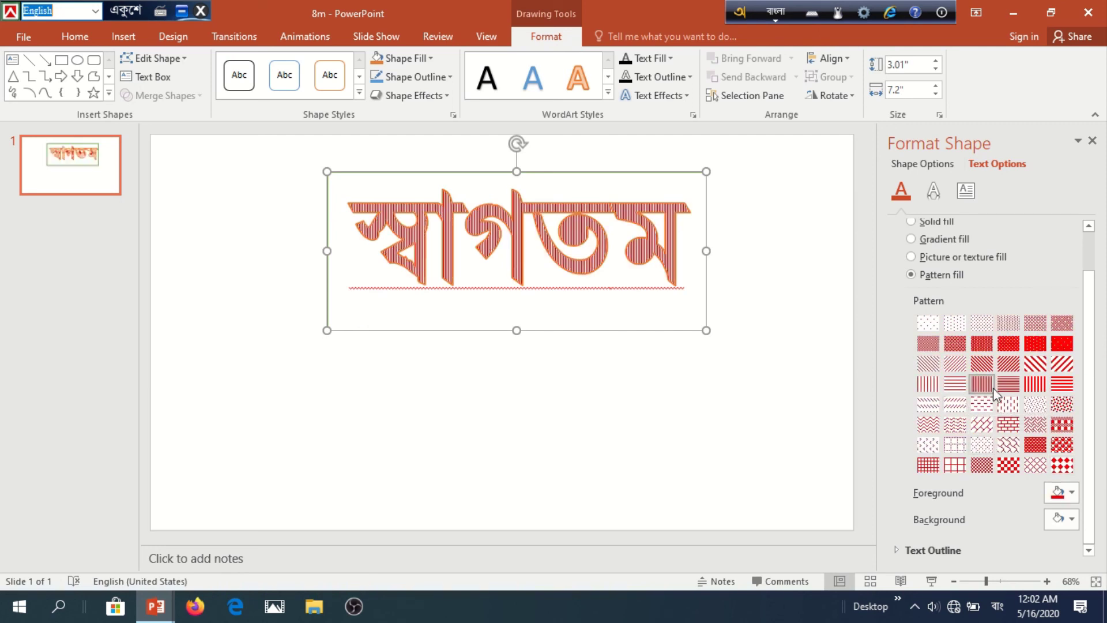
{"action": "left_click", "coordinate": [1035, 384]}
{"action": "left_click", "coordinate": [1060, 404]}
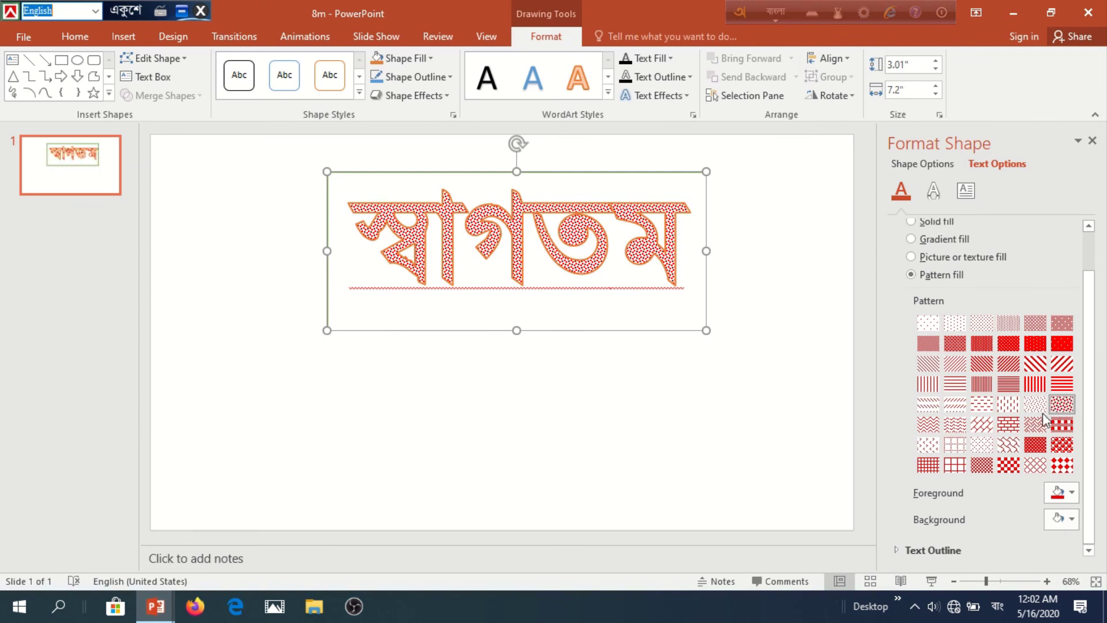
{"action": "left_click", "coordinate": [1055, 442]}
{"action": "left_click", "coordinate": [1035, 445]}
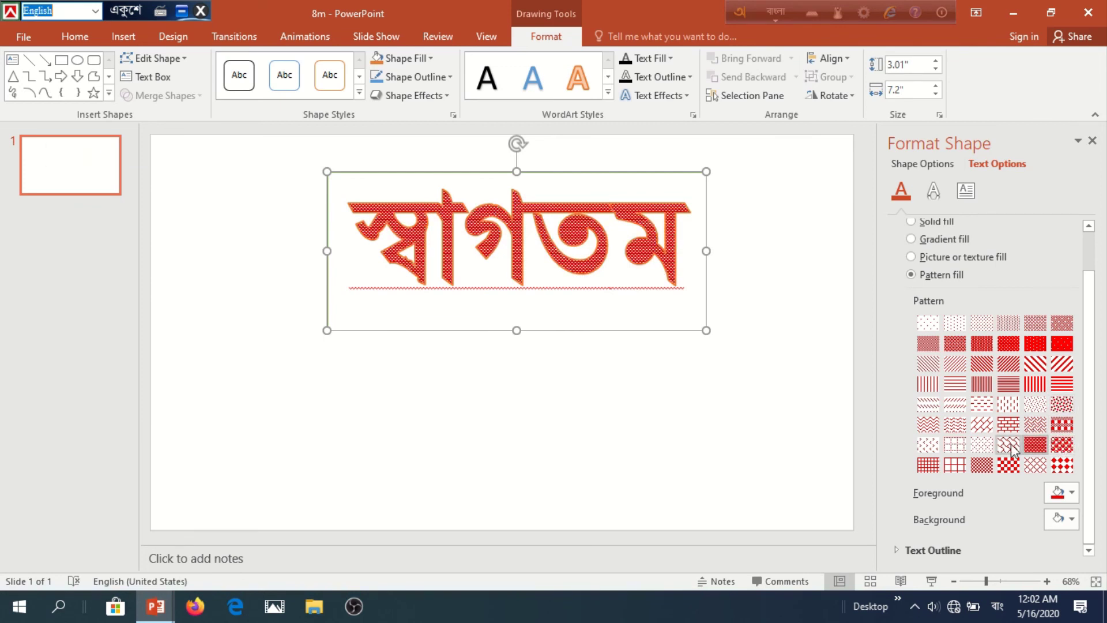
{"action": "left_click", "coordinate": [1010, 447]}
{"action": "left_click", "coordinate": [982, 445]}
{"action": "left_click", "coordinate": [954, 446]}
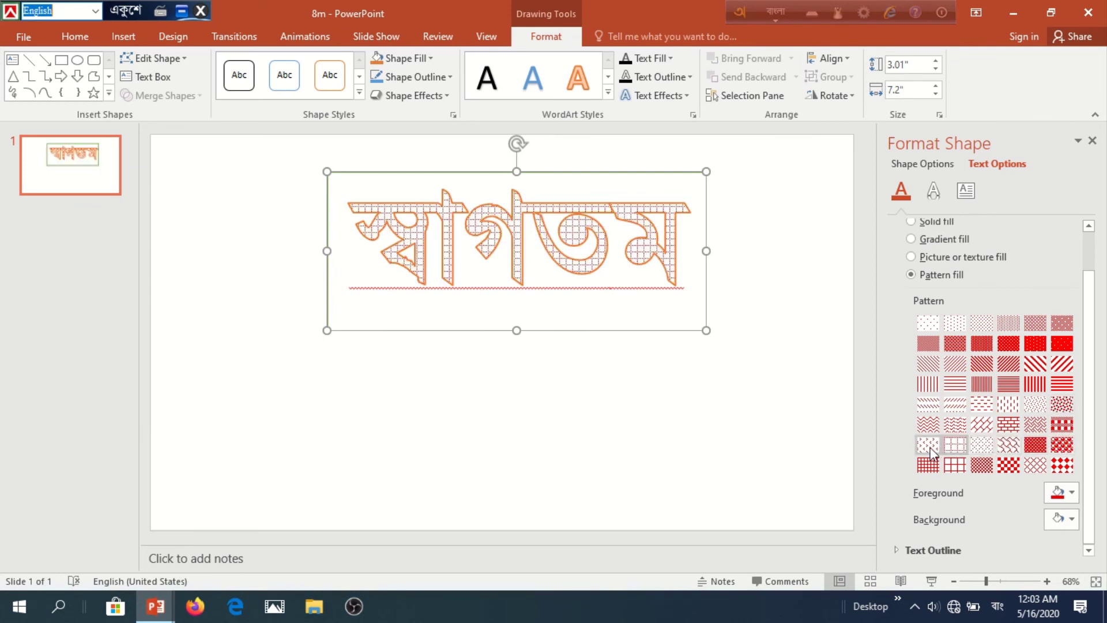
{"action": "left_click", "coordinate": [918, 448]}
{"action": "left_click", "coordinate": [699, 430]}
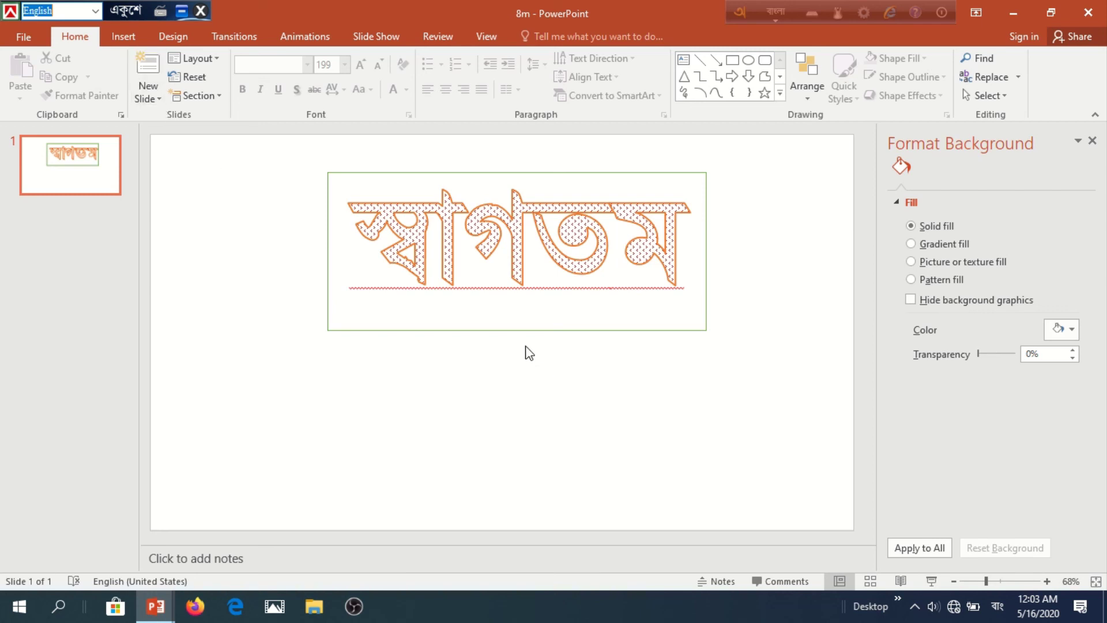
Step: Insert picture 2-54 from the Ittadi folder onto the slide
{"action": "left_click", "coordinate": [123, 37]}
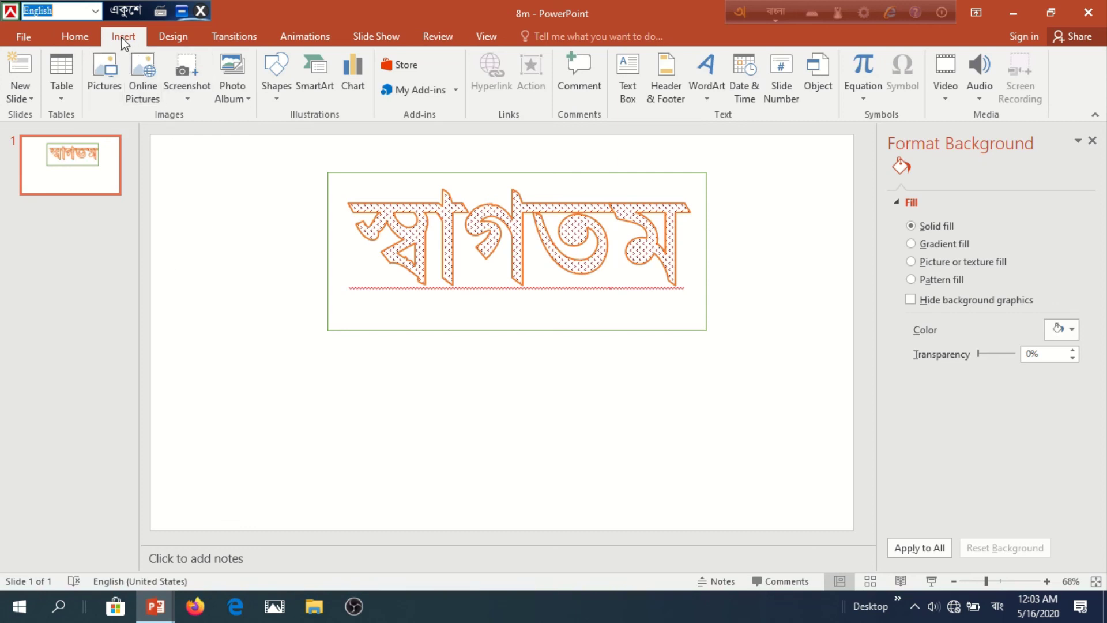
{"action": "left_click", "coordinate": [112, 98]}
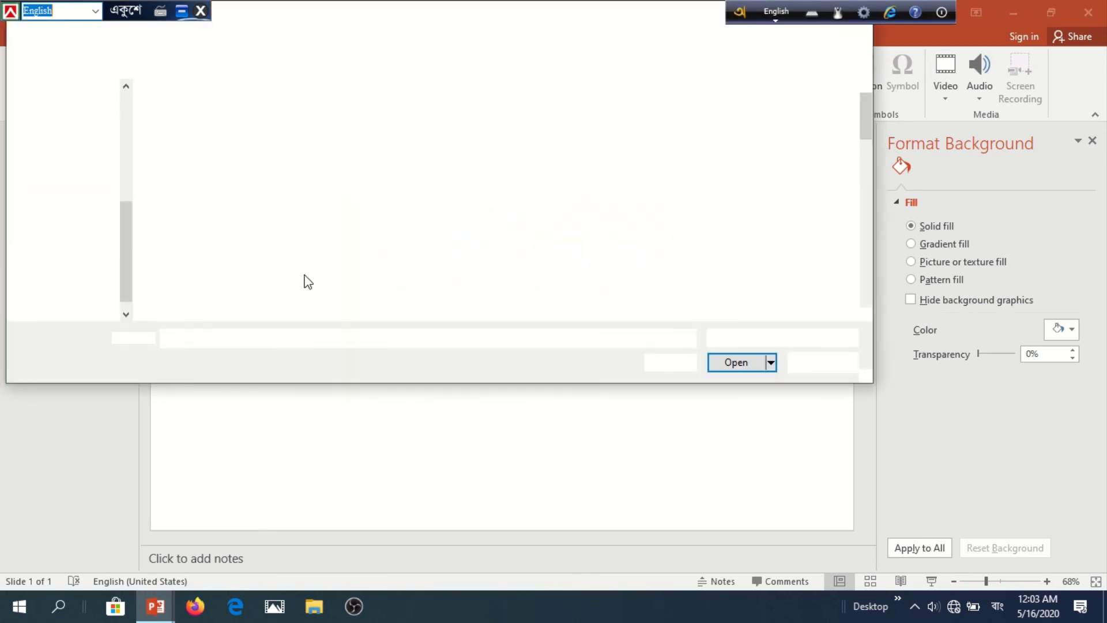
{"action": "left_click", "coordinate": [365, 255]}
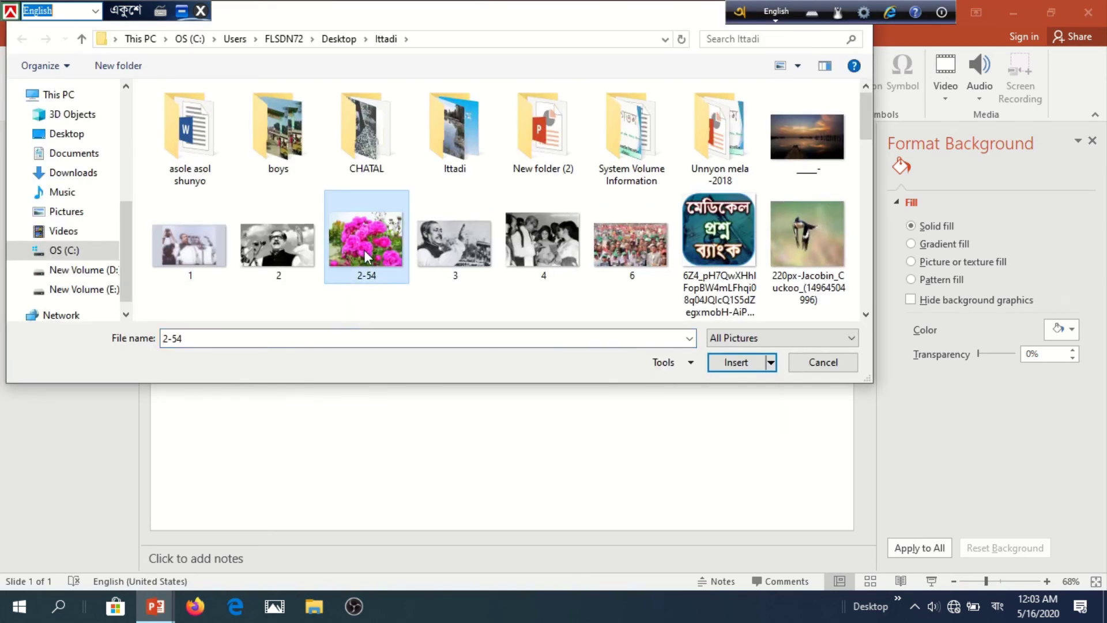
{"action": "left_click", "coordinate": [736, 362]}
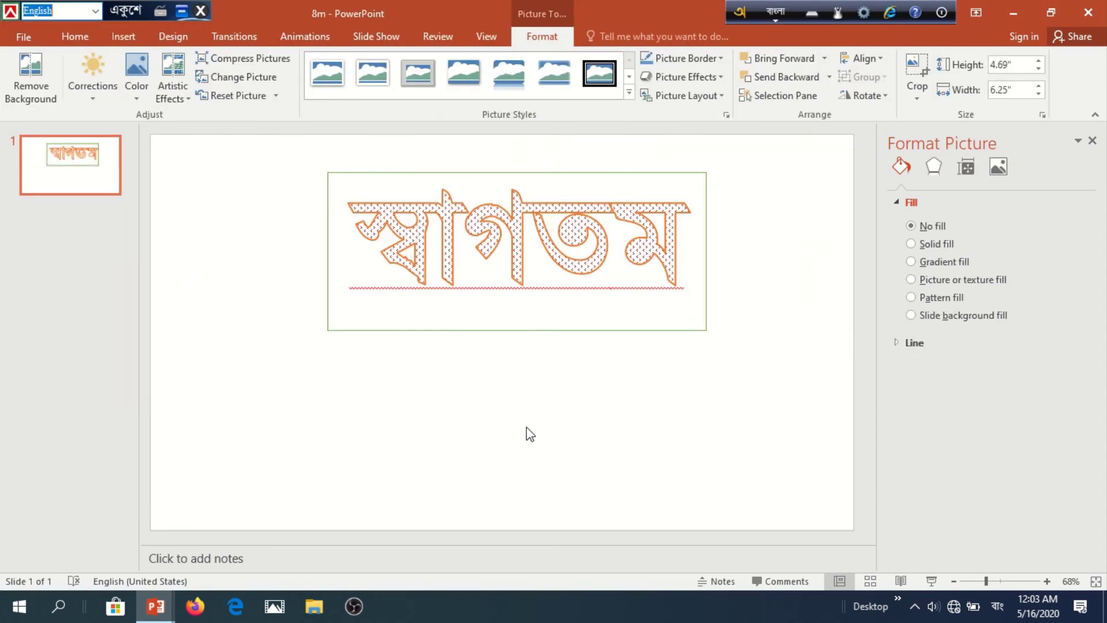
Step: Resize the rose picture to 6.7 by 8.94 inches and send it to back
{"action": "left_click_drag", "start_coordinate": [512, 348], "coordinate": [513, 377]}
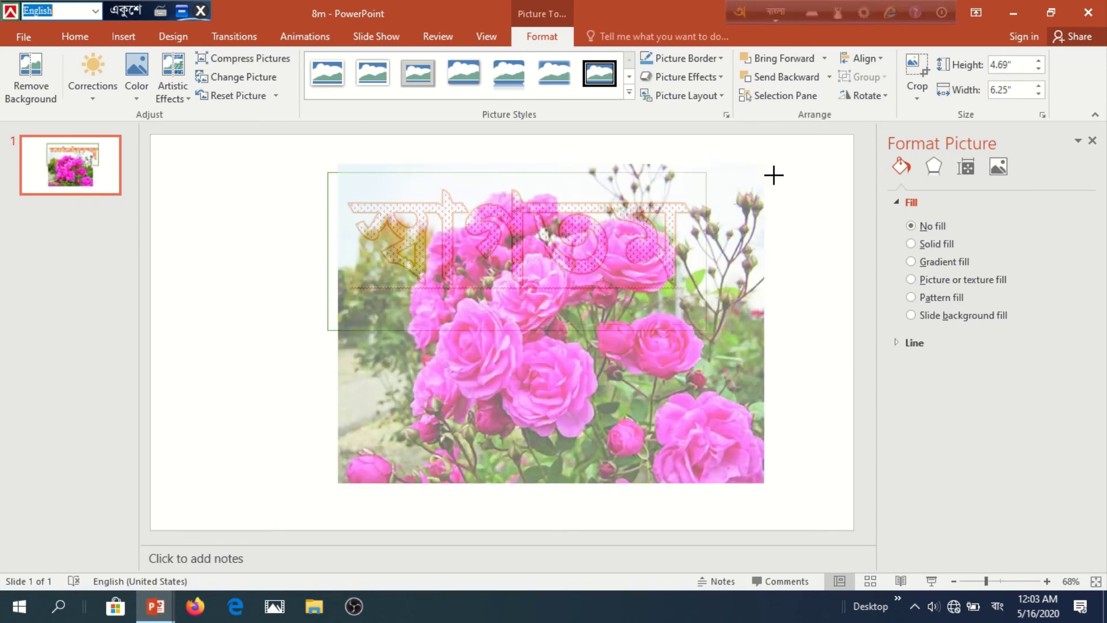
{"action": "left_click_drag", "start_coordinate": [667, 237], "coordinate": [774, 174]}
{"action": "left_click_drag", "start_coordinate": [337, 161], "coordinate": [326, 152]}
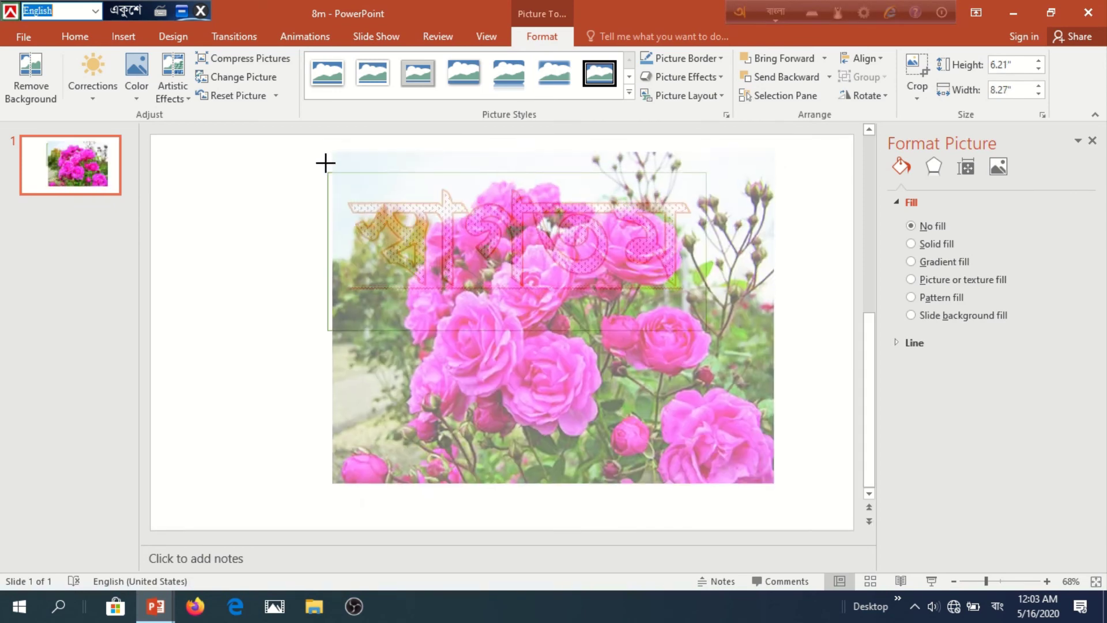
{"action": "left_click_drag", "start_coordinate": [347, 271], "coordinate": [313, 283]}
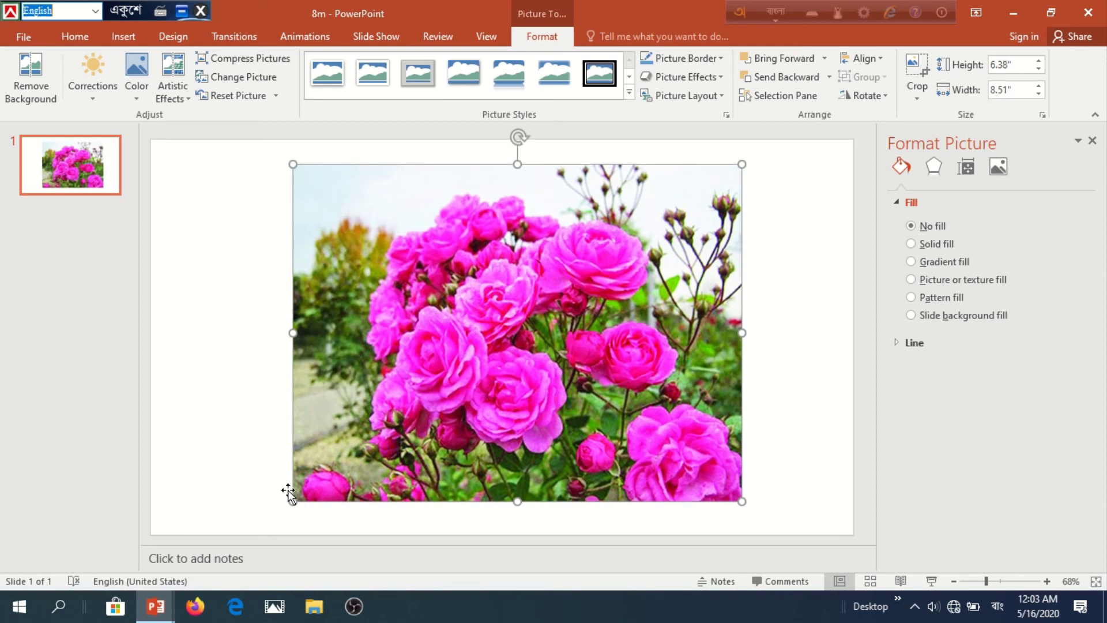
{"action": "left_click_drag", "start_coordinate": [289, 502], "coordinate": [266, 517]}
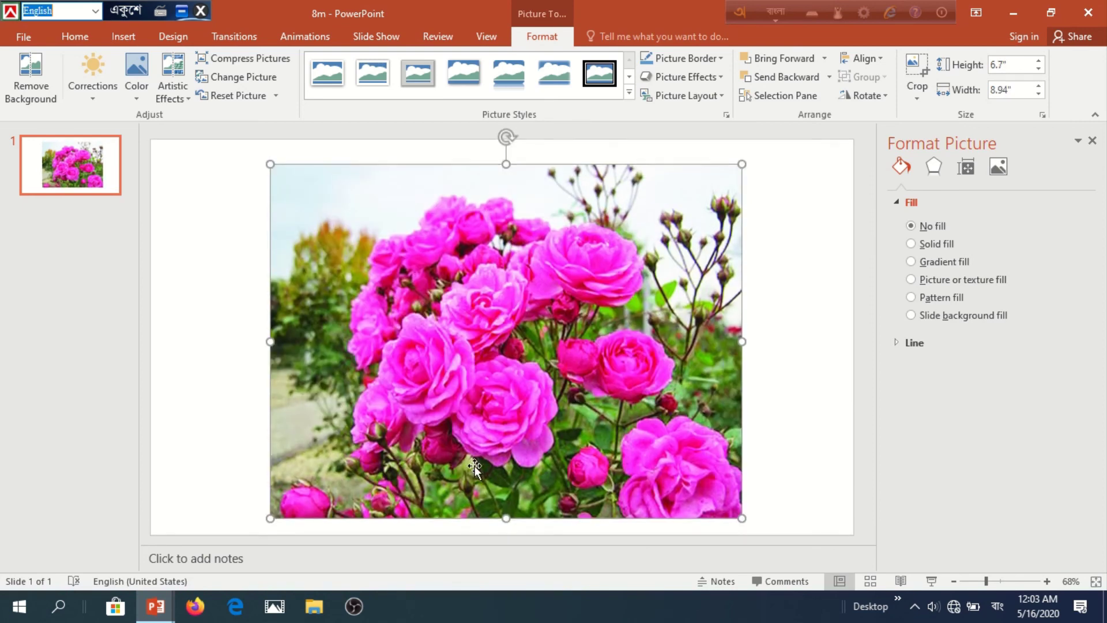
{"action": "left_click_drag", "start_coordinate": [476, 450], "coordinate": [501, 447]}
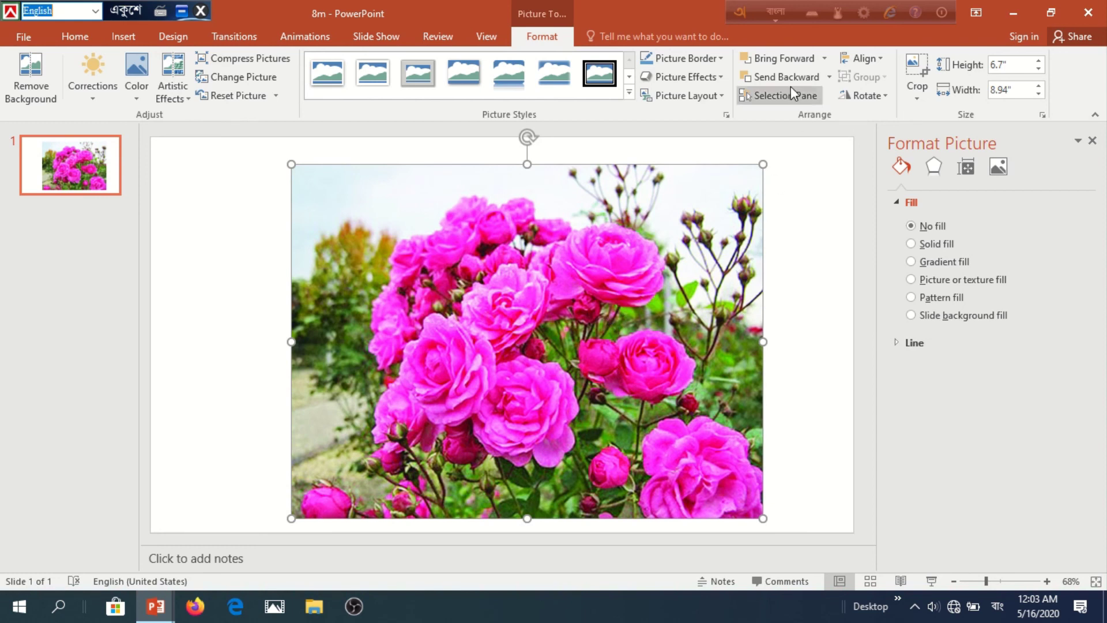
{"action": "left_click", "coordinate": [828, 78]}
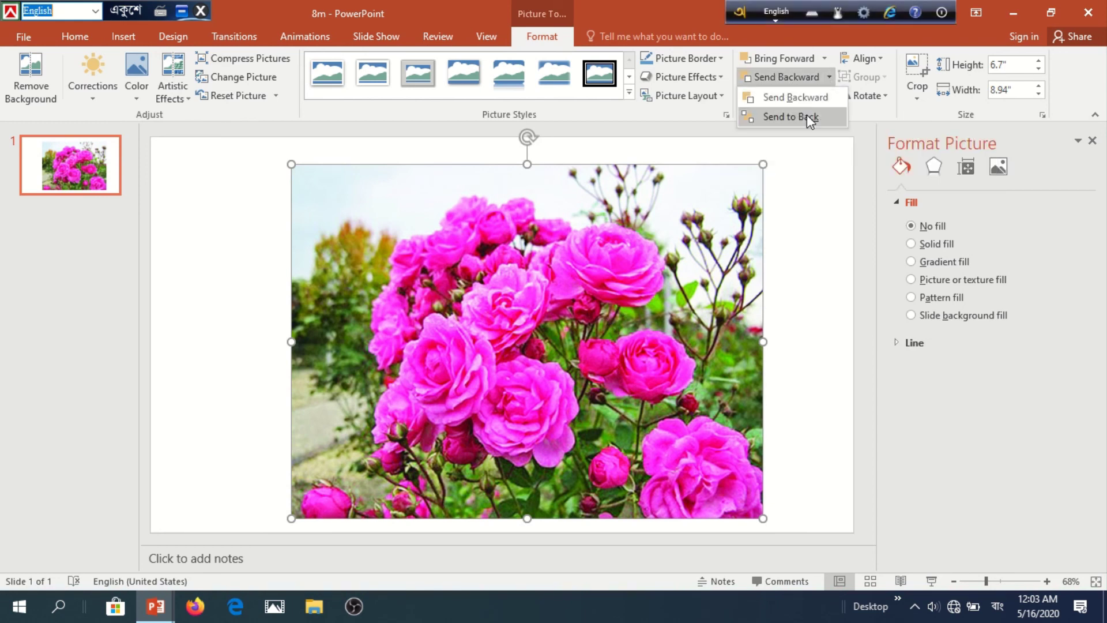
{"action": "left_click", "coordinate": [807, 114]}
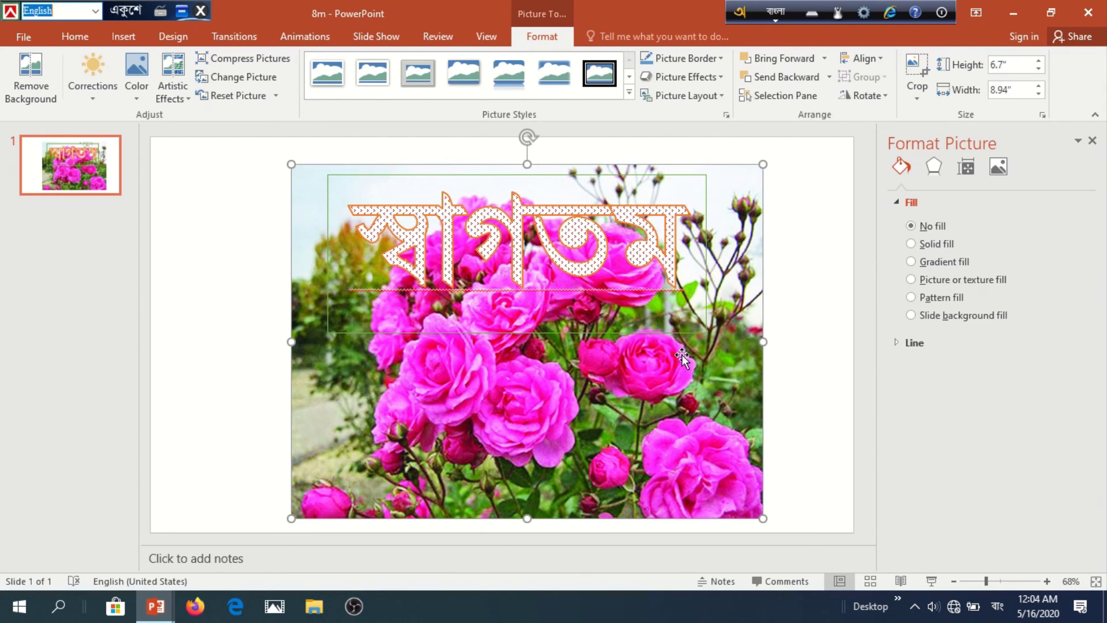
Step: Crop the rose picture's right, top, left and bottom edges to 5.51 by 7.15 inches
{"action": "left_click", "coordinate": [917, 72]}
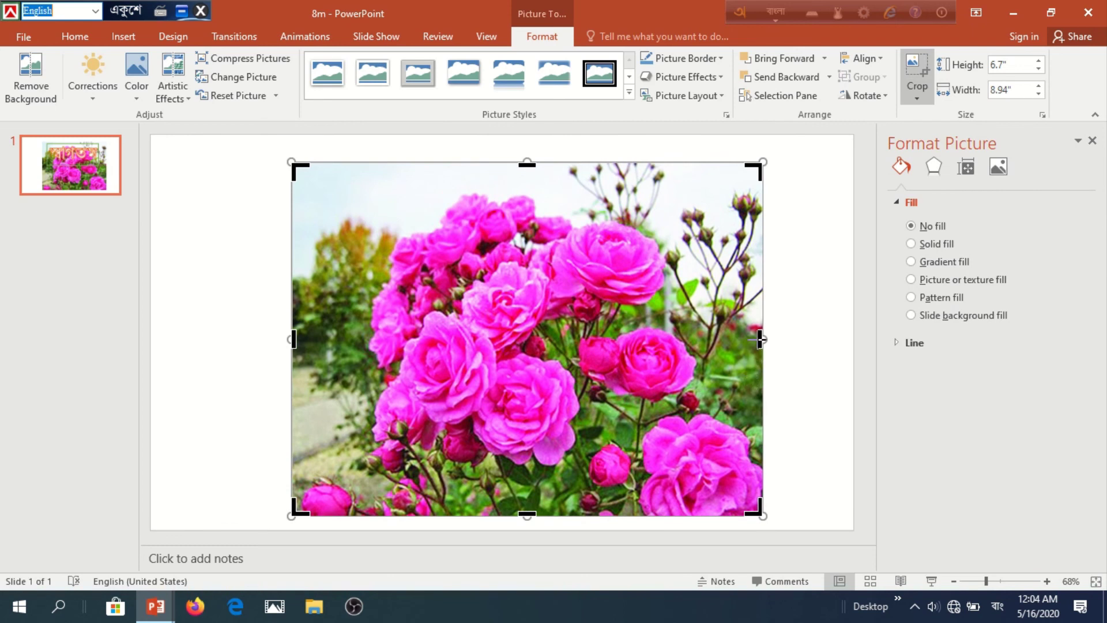
{"action": "left_click_drag", "start_coordinate": [759, 339], "coordinate": [719, 339]}
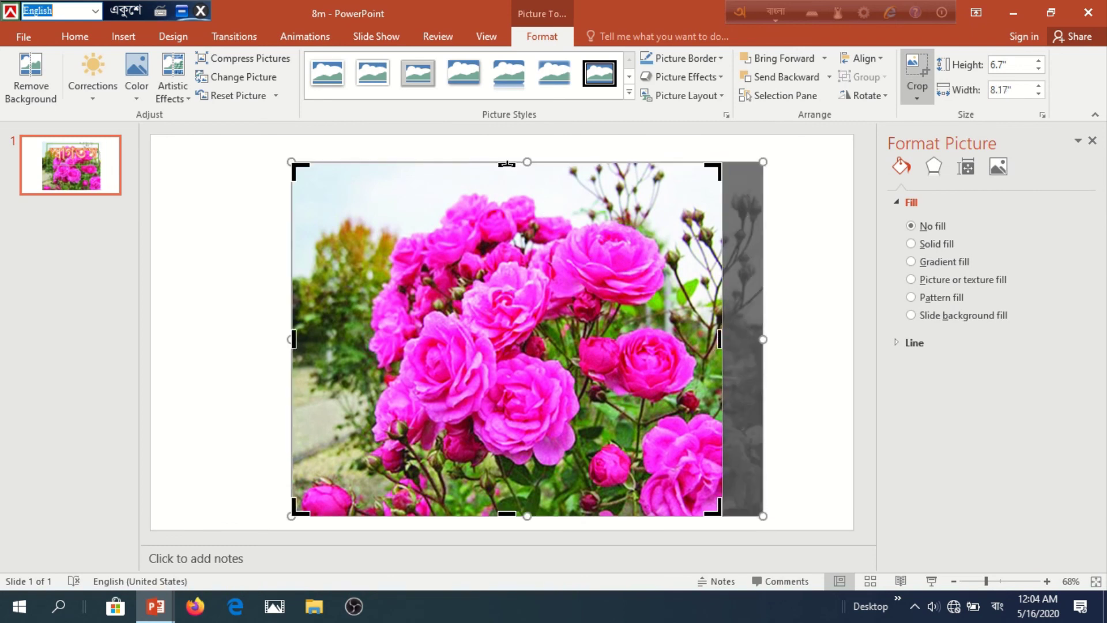
{"action": "left_click_drag", "start_coordinate": [506, 164], "coordinate": [506, 196]}
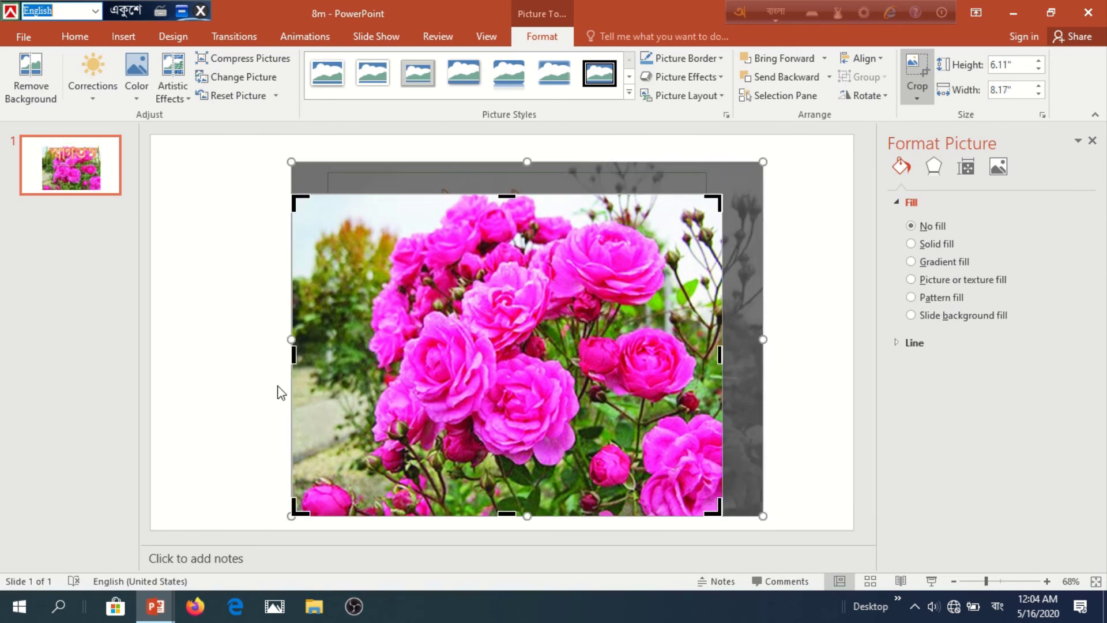
{"action": "left_click_drag", "start_coordinate": [293, 354], "coordinate": [347, 371]}
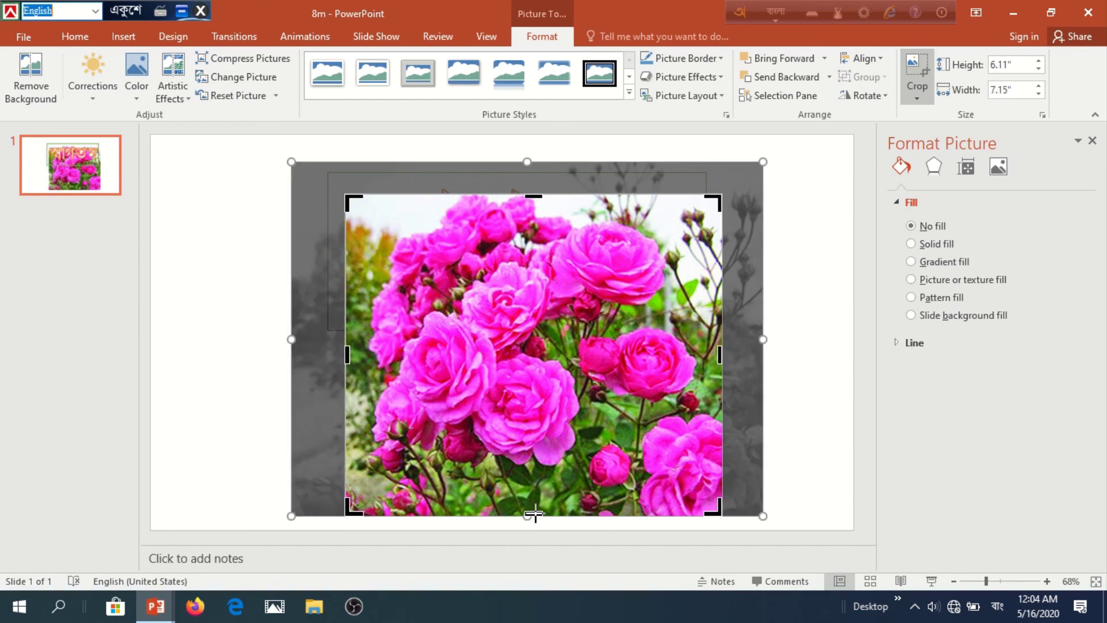
{"action": "left_click_drag", "start_coordinate": [534, 513], "coordinate": [534, 485]}
{"action": "left_click", "coordinate": [806, 420]}
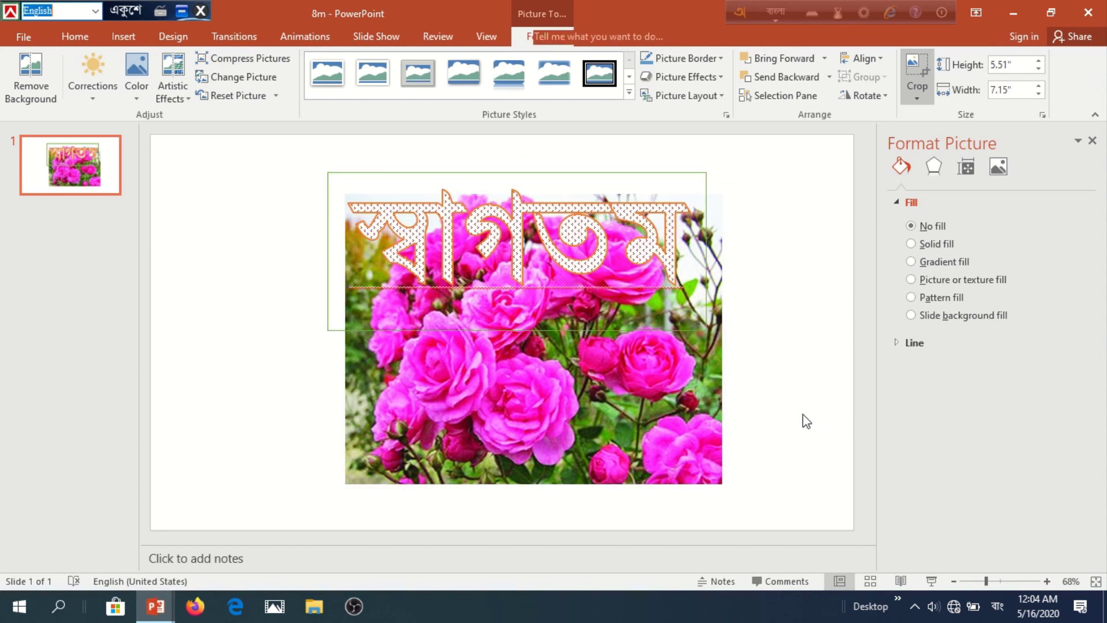
{"action": "left_click", "coordinate": [616, 361]}
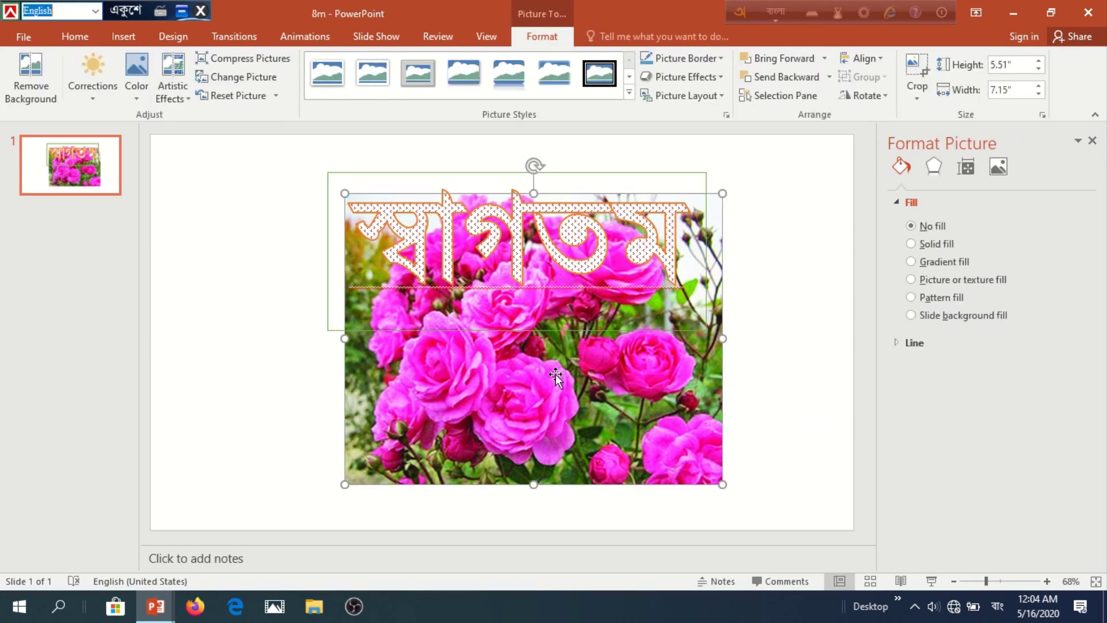
Step: Give the rose picture the Soft Edge Oval style and move it lower beneath স্বাগতম
{"action": "mouse_move", "coordinate": [556, 376]}
{"action": "left_mouse_down"}
{"action": "mouse_move", "coordinate": [538, 353]}
{"action": "mouse_move", "coordinate": [539, 372]}
{"action": "left_mouse_up"}
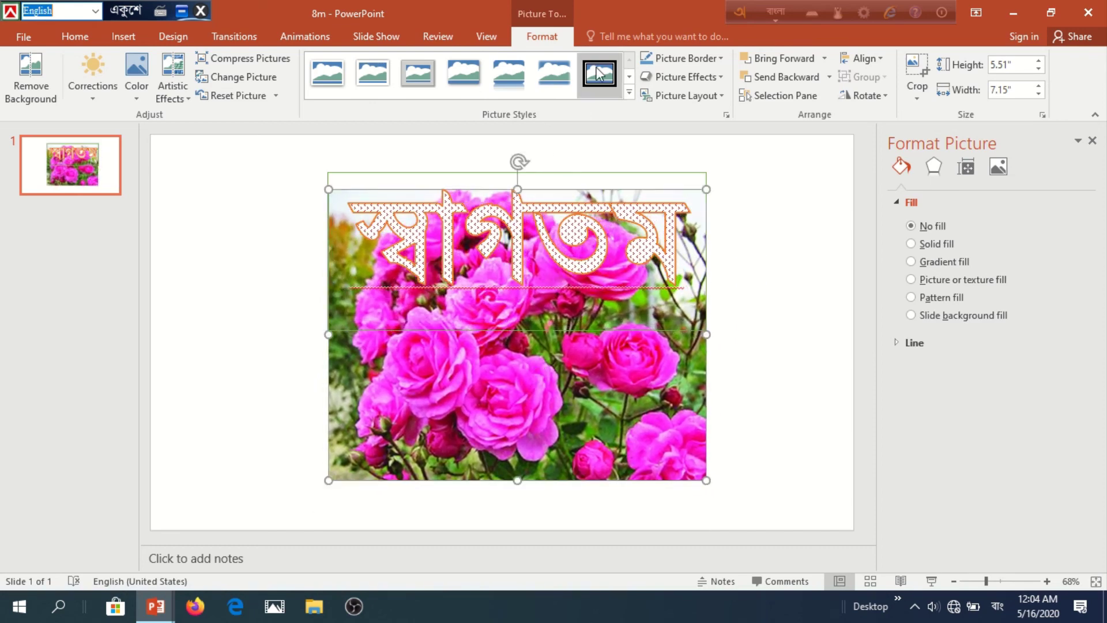
{"action": "left_click", "coordinate": [559, 67]}
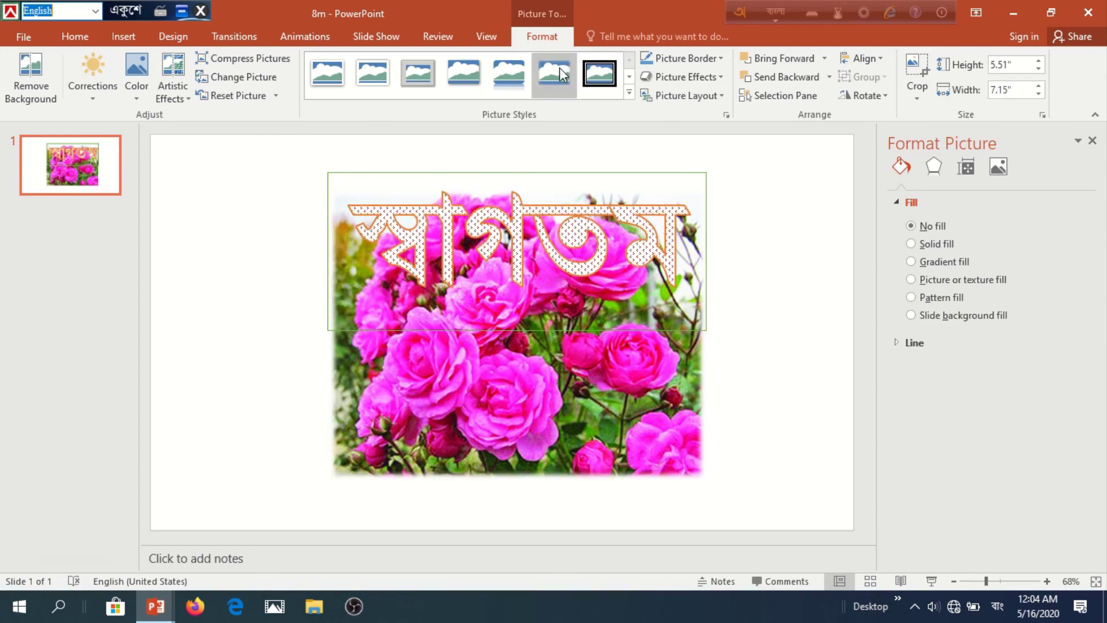
{"action": "left_click", "coordinate": [464, 72]}
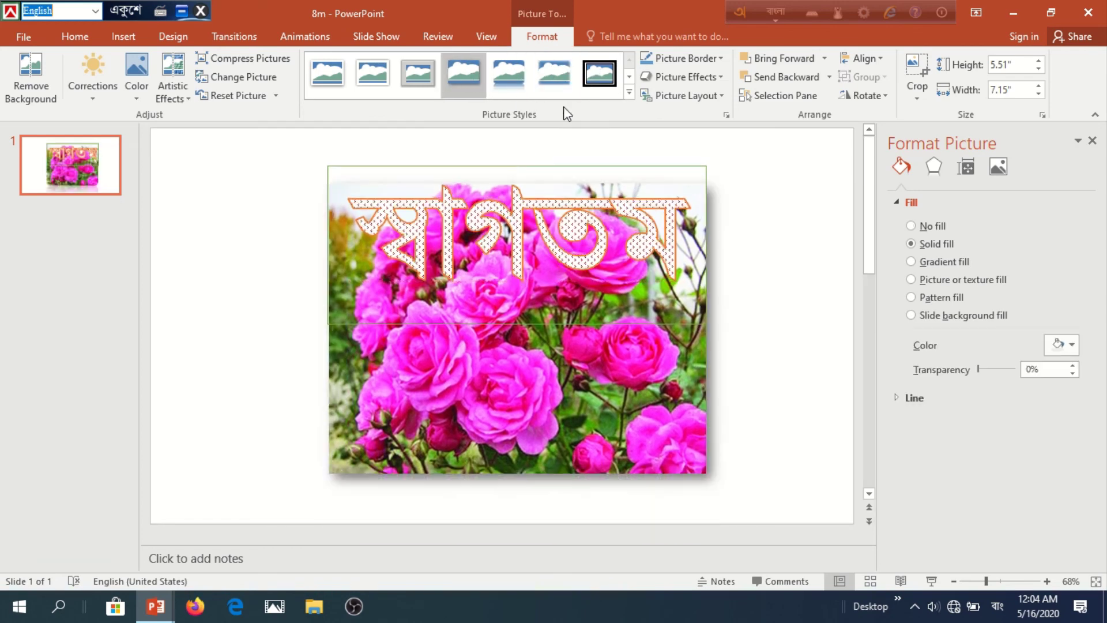
{"action": "left_click", "coordinate": [629, 94]}
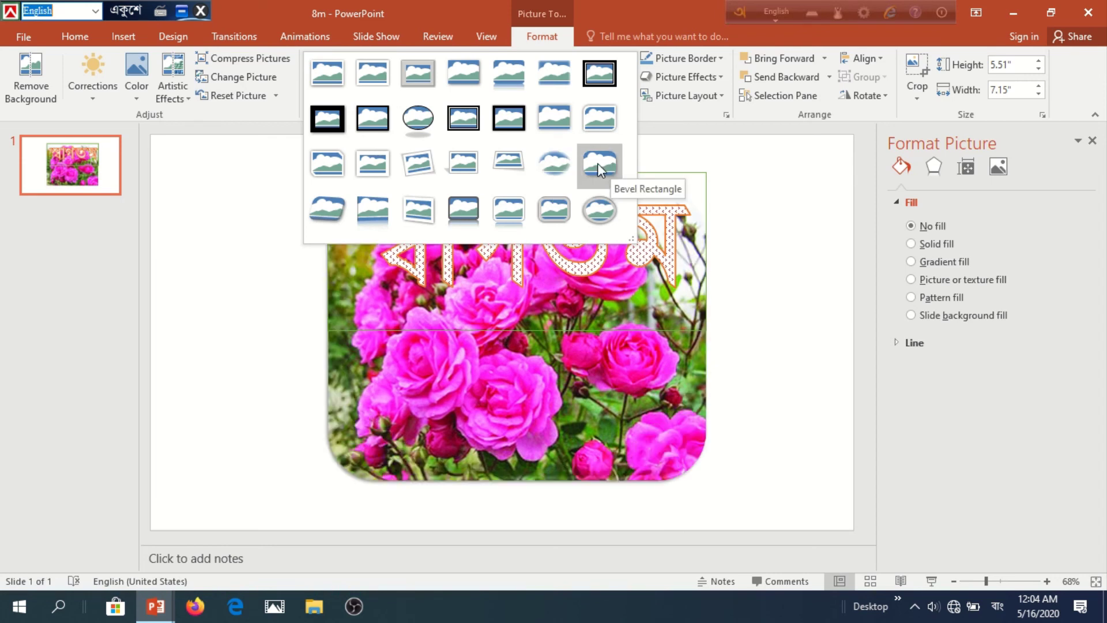
{"action": "left_click", "coordinate": [551, 164]}
{"action": "left_click_drag", "start_coordinate": [538, 387], "coordinate": [531, 437]}
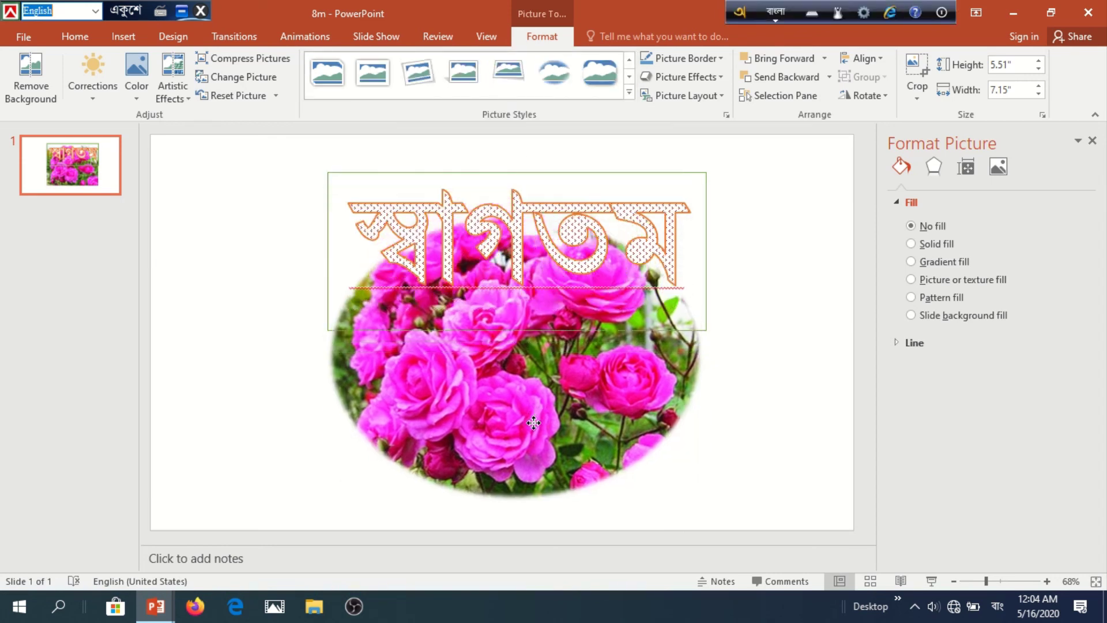
{"action": "left_click", "coordinate": [752, 415]}
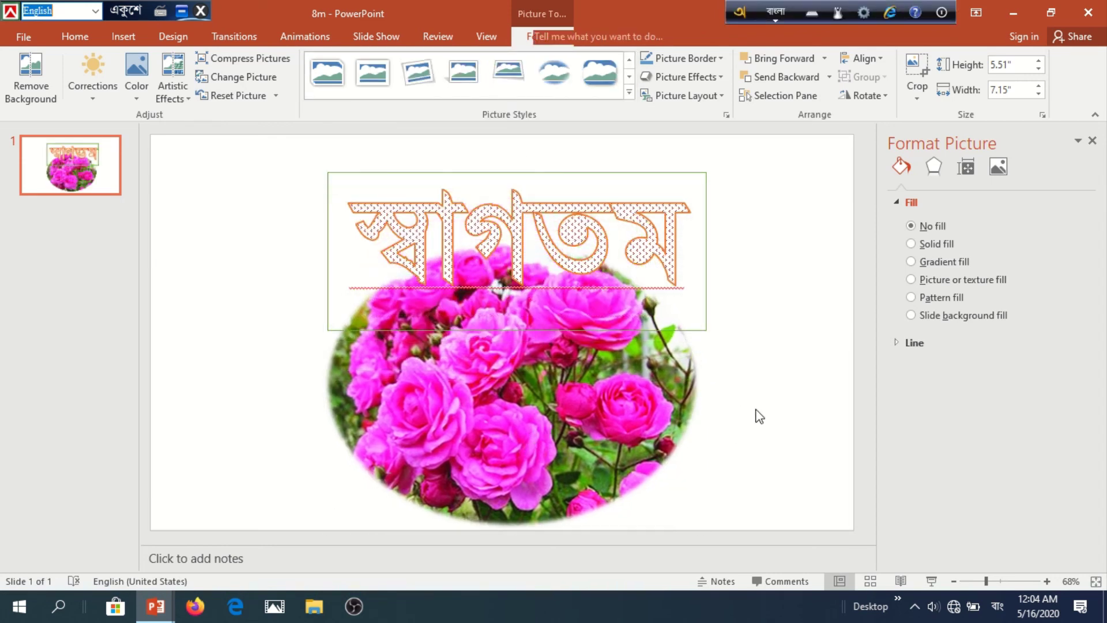